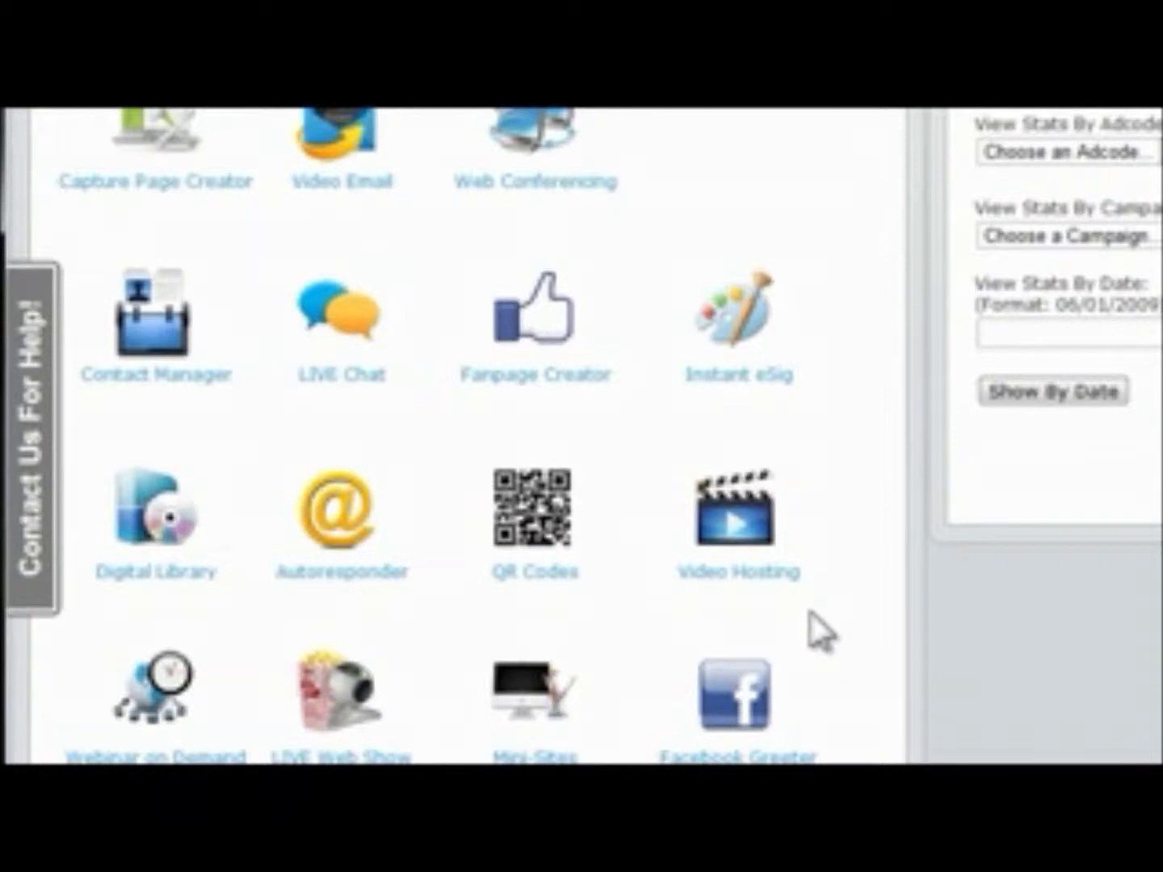
Open the Capture Page Creator and name the new capture page "my capture page".
{"action": "scroll", "coordinate": [813, 628], "scroll_direction": "down", "scroll_amount": 3}
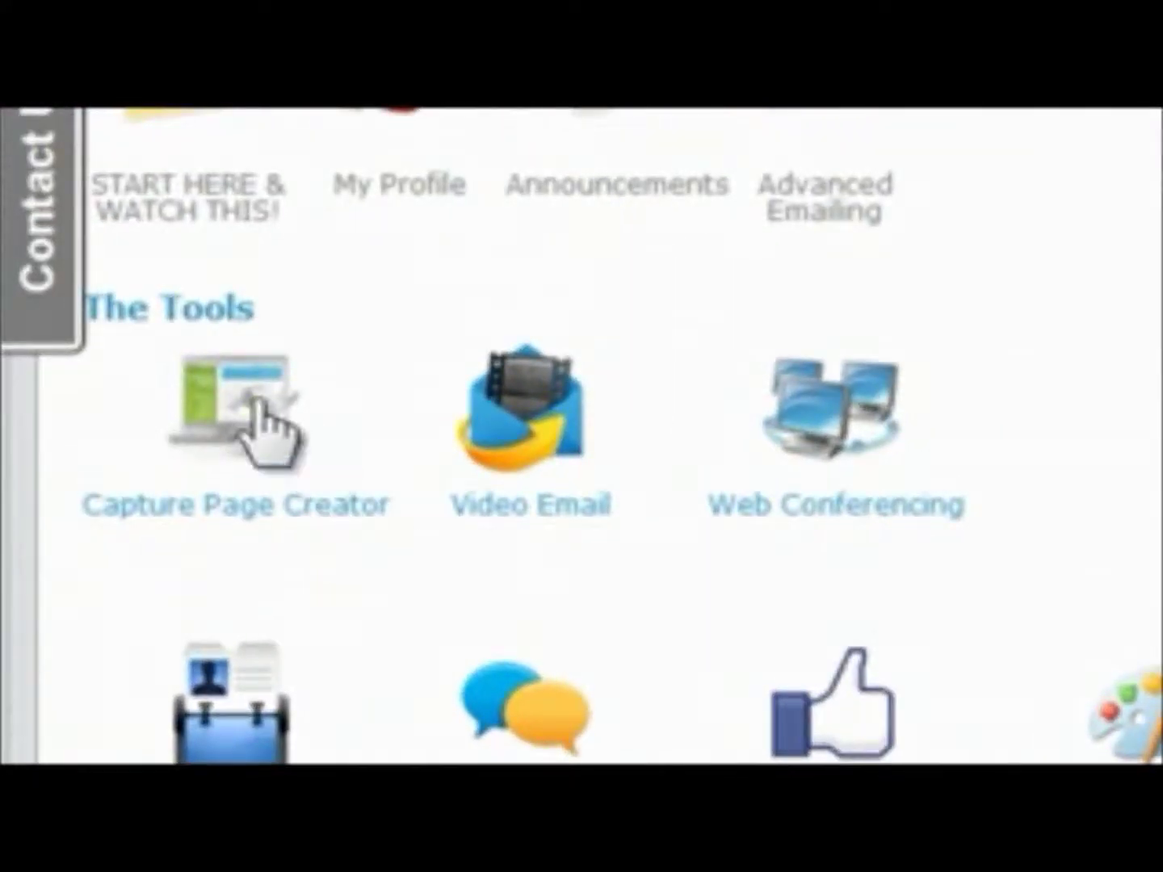
{"action": "left_click", "coordinate": [260, 402]}
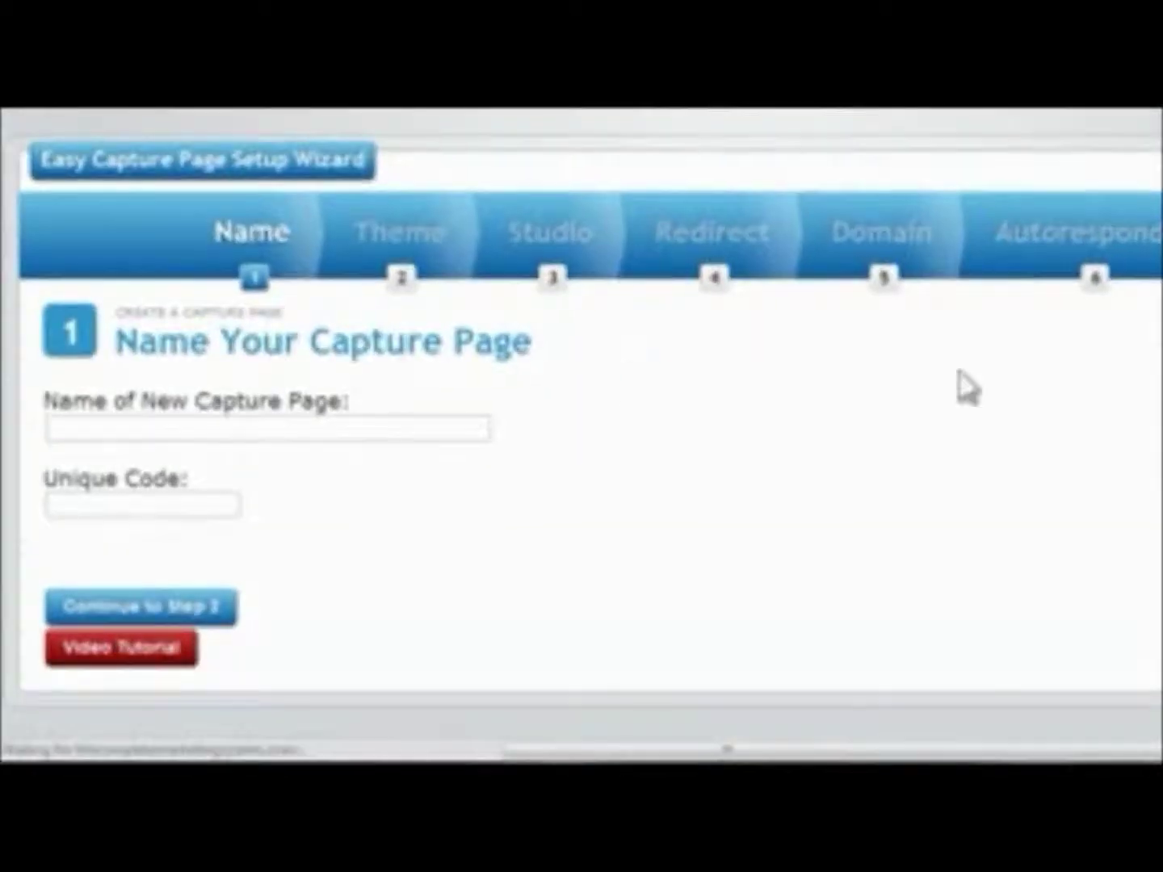
{"action": "left_click", "coordinate": [259, 421]}
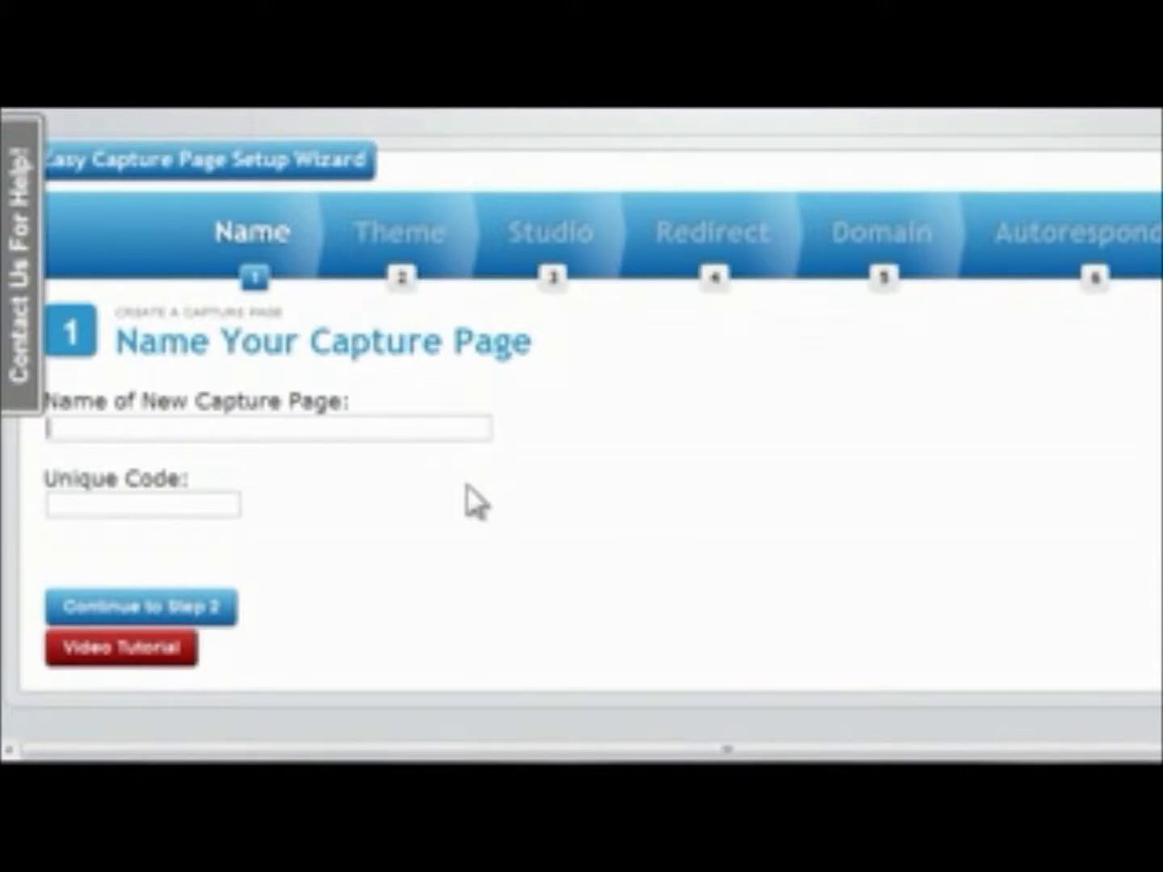
{"action": "type", "text": "my ca"}
{"action": "type", "text": "p"}
{"action": "key", "text": "BackSpace"}
{"action": "type", "text": "capture page"}
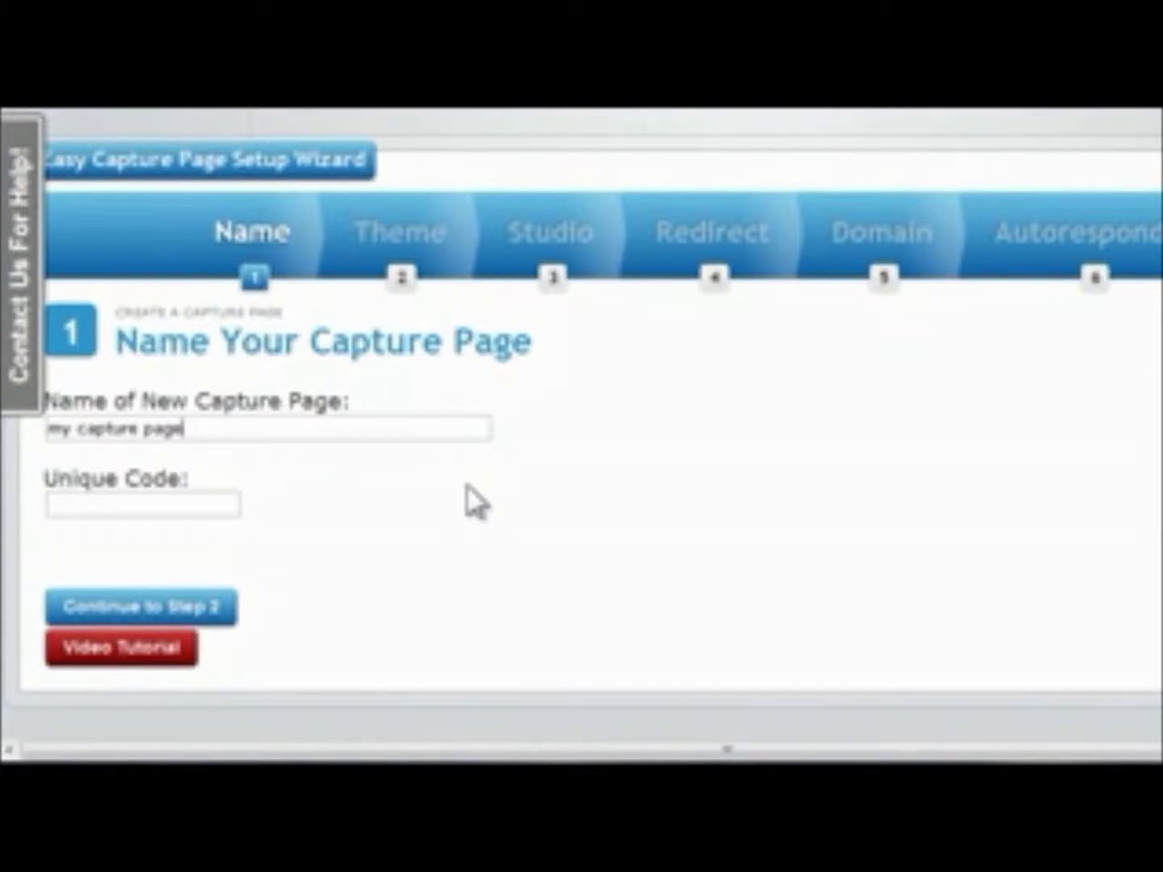
Set the capture page's unique code to "mypage" and continue to the design theme step.
{"action": "left_click", "coordinate": [180, 502]}
{"action": "type", "text": "mypage"}
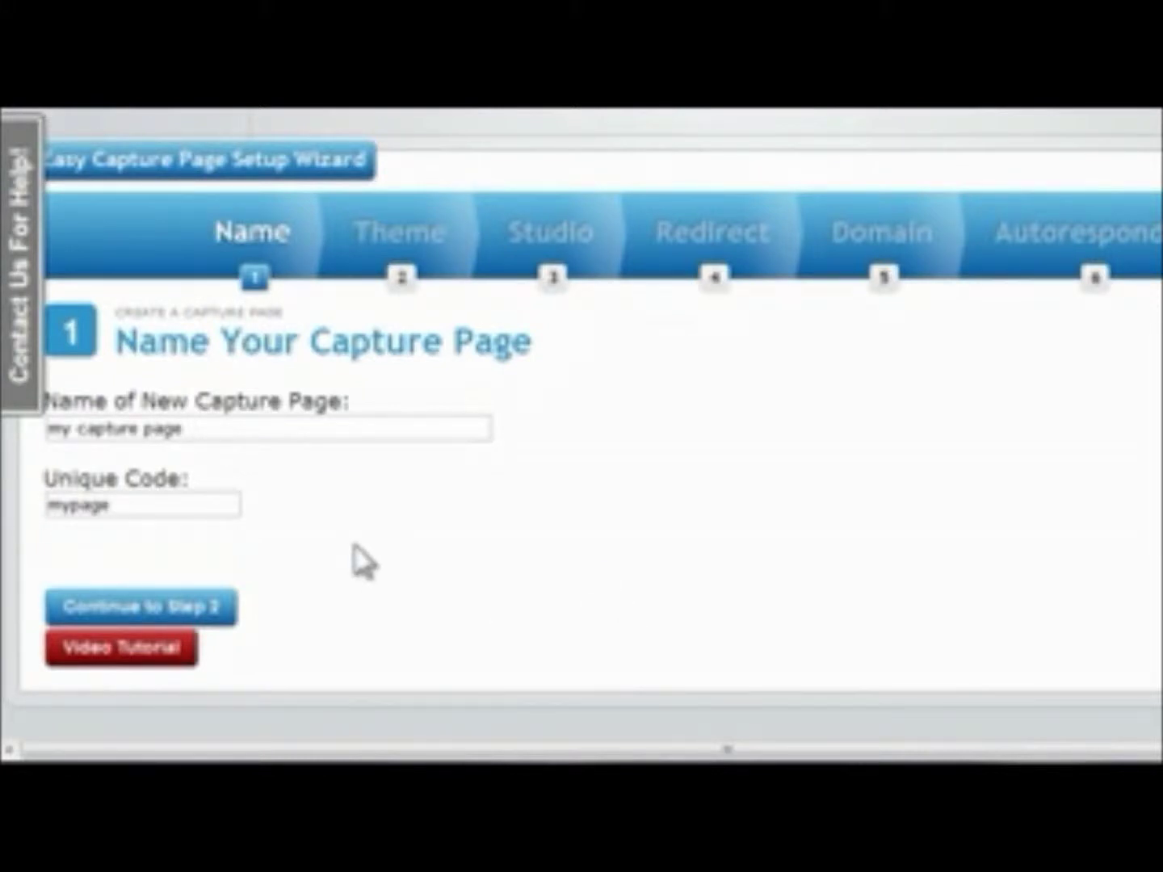
{"action": "left_click", "coordinate": [178, 611]}
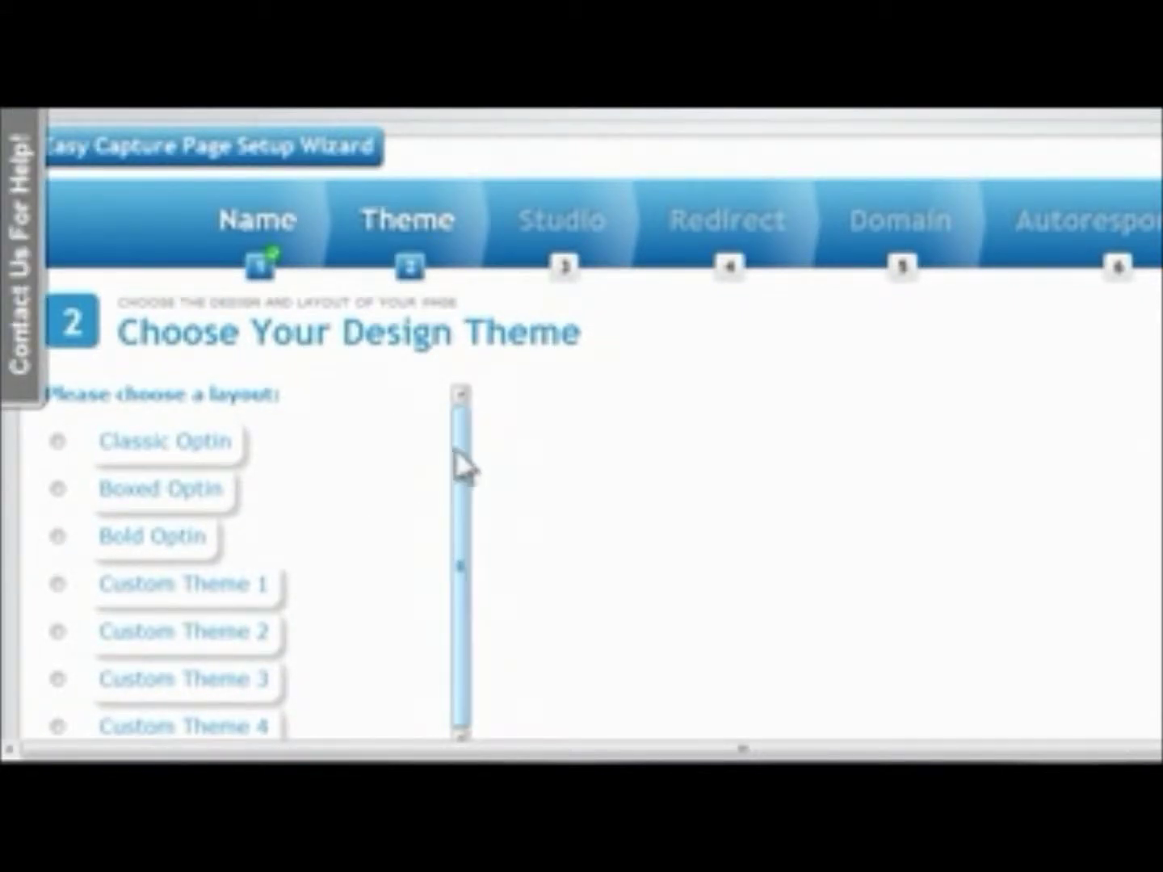
Preview the Classic, Boxed and Bold Optin layouts and Custom Themes 1 to 4.
{"action": "left_click", "coordinate": [126, 461]}
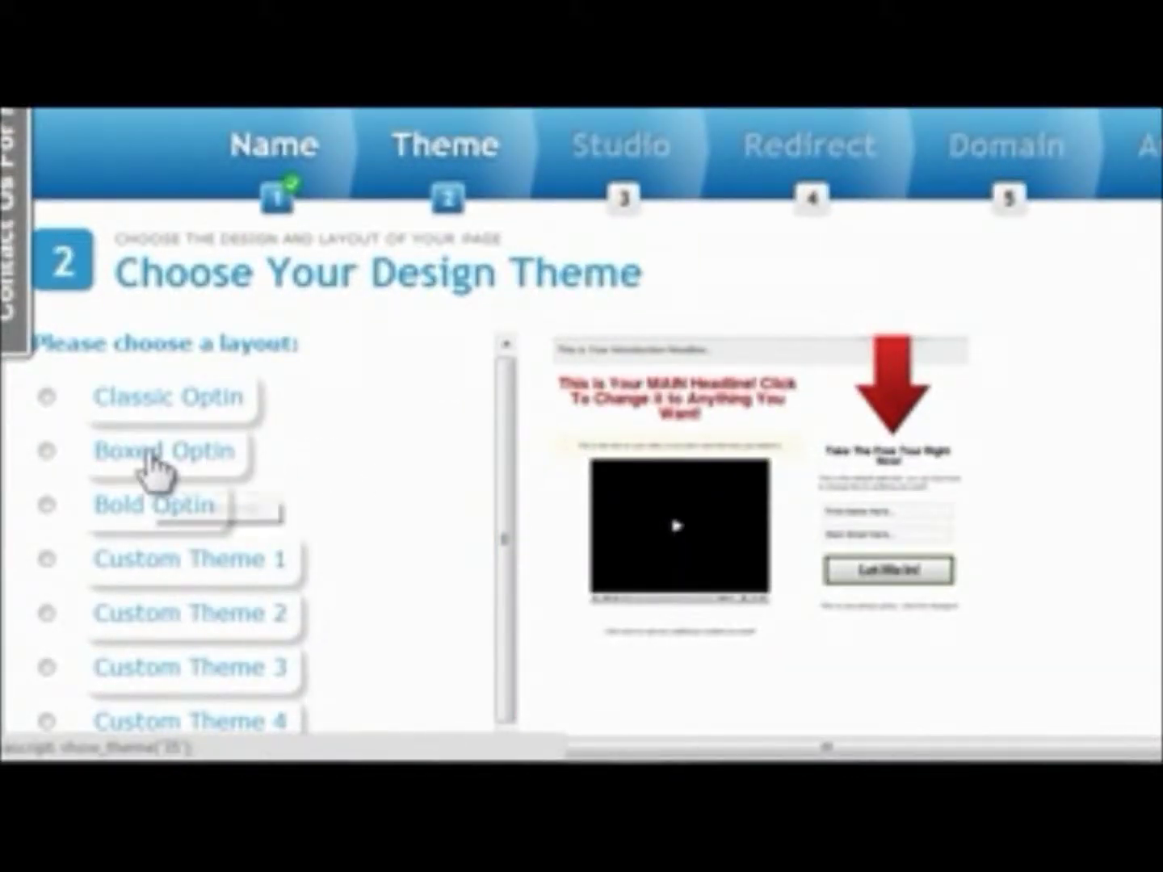
{"action": "left_click", "coordinate": [137, 473]}
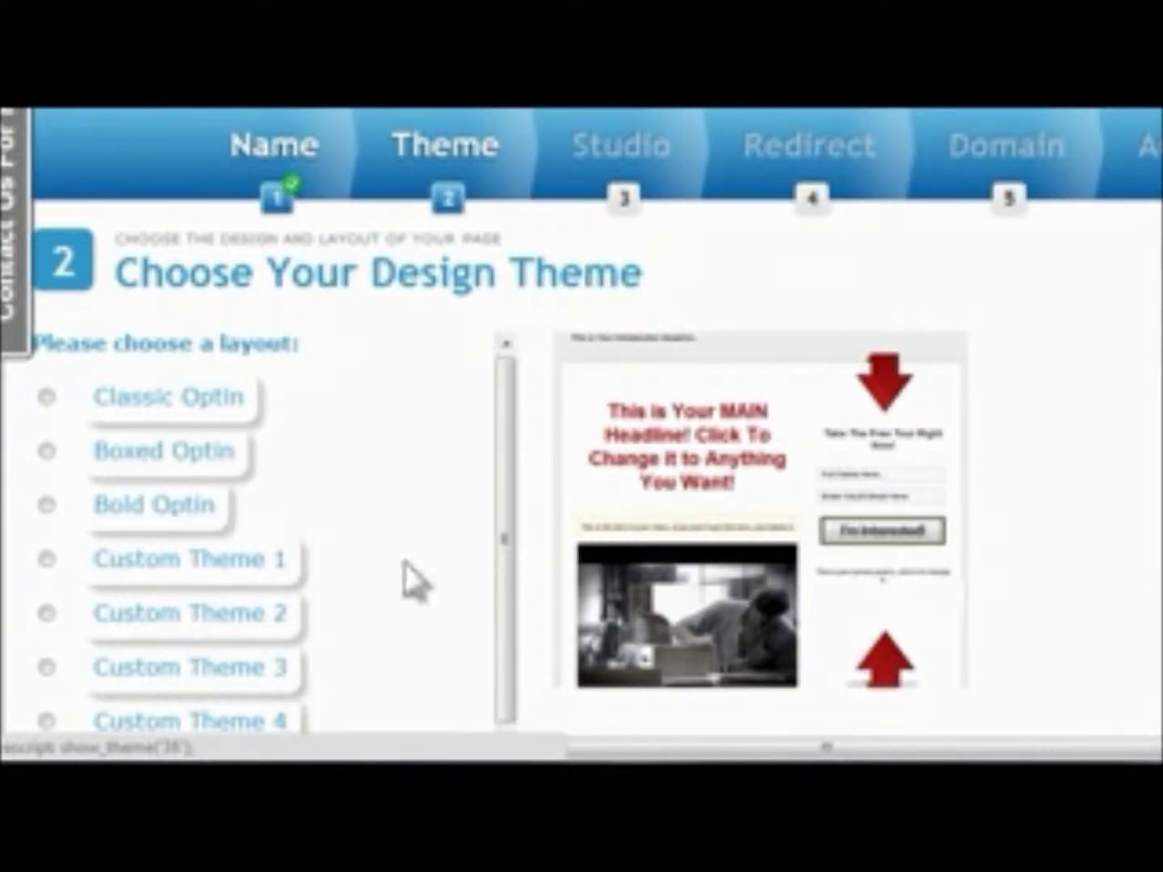
{"action": "left_click", "coordinate": [137, 527]}
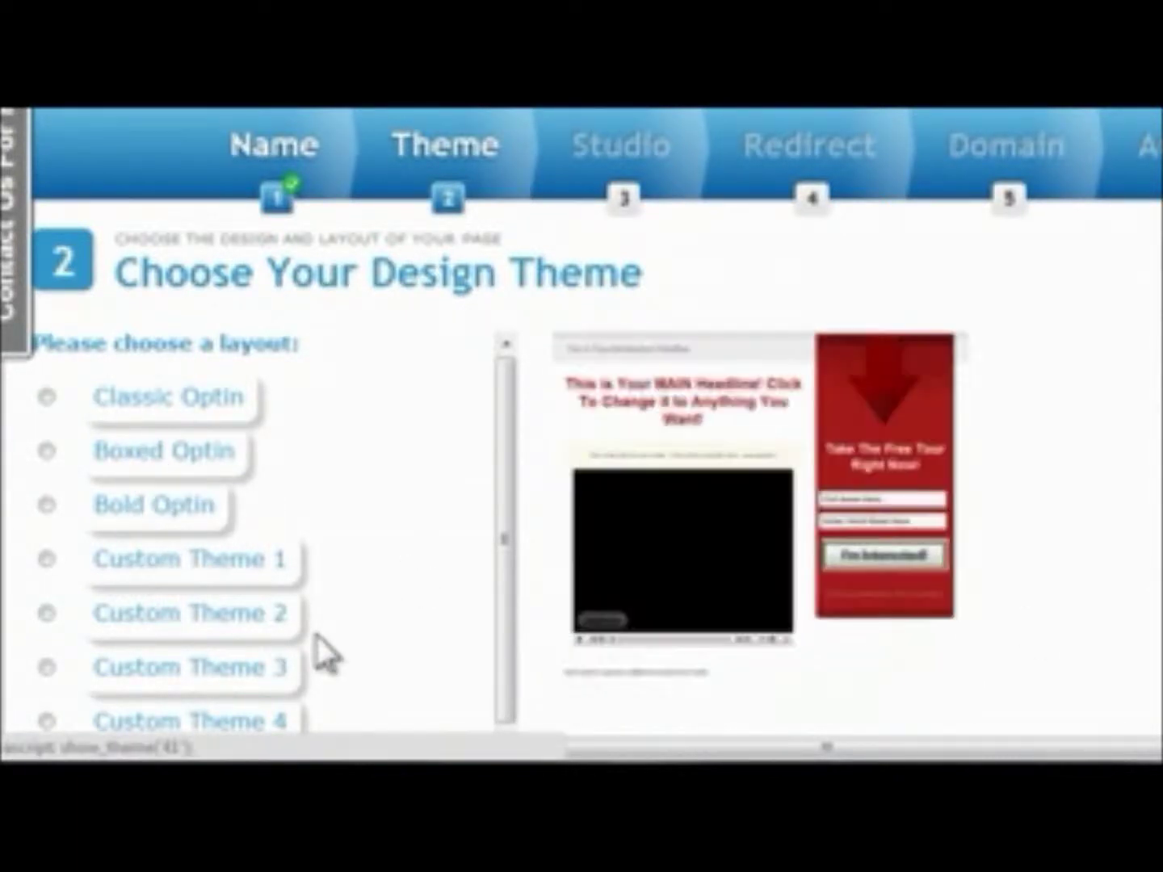
{"action": "left_click", "coordinate": [203, 576]}
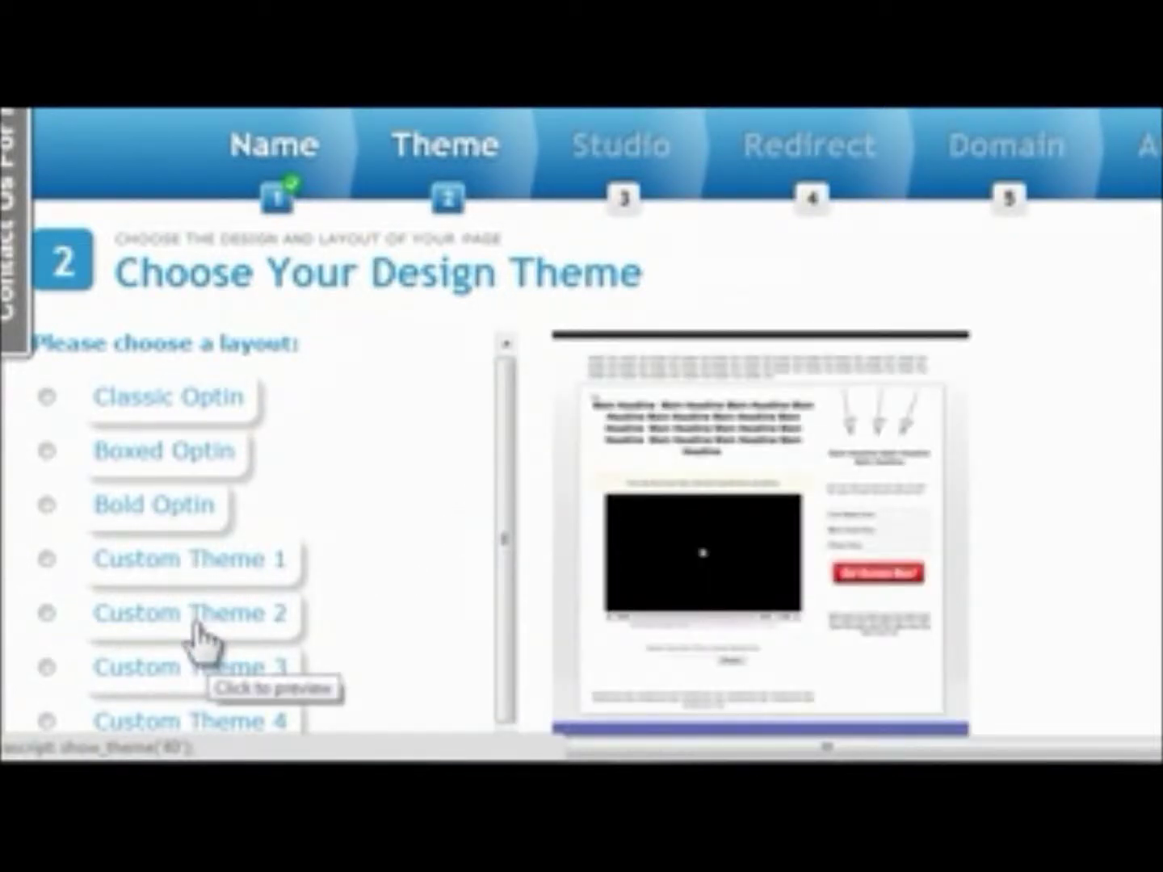
{"action": "left_click", "coordinate": [216, 678]}
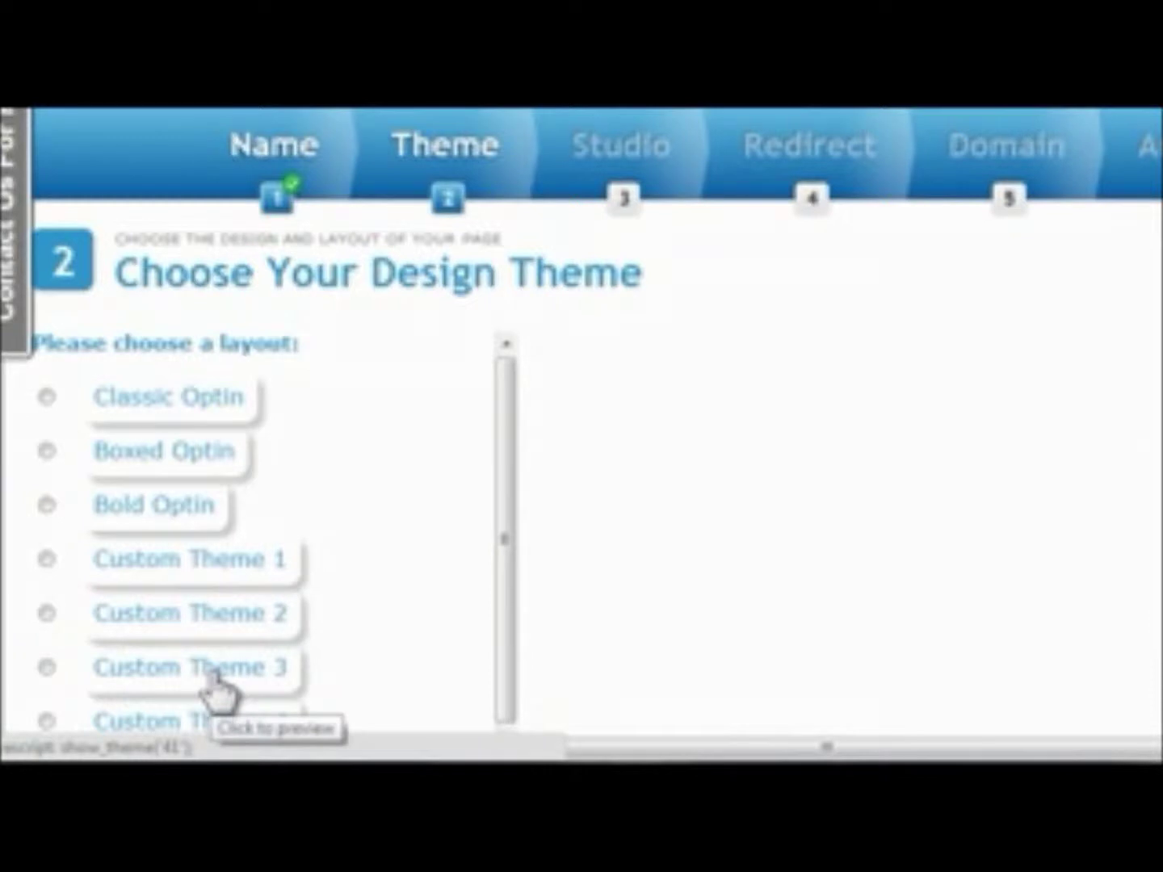
{"action": "left_click", "coordinate": [244, 726]}
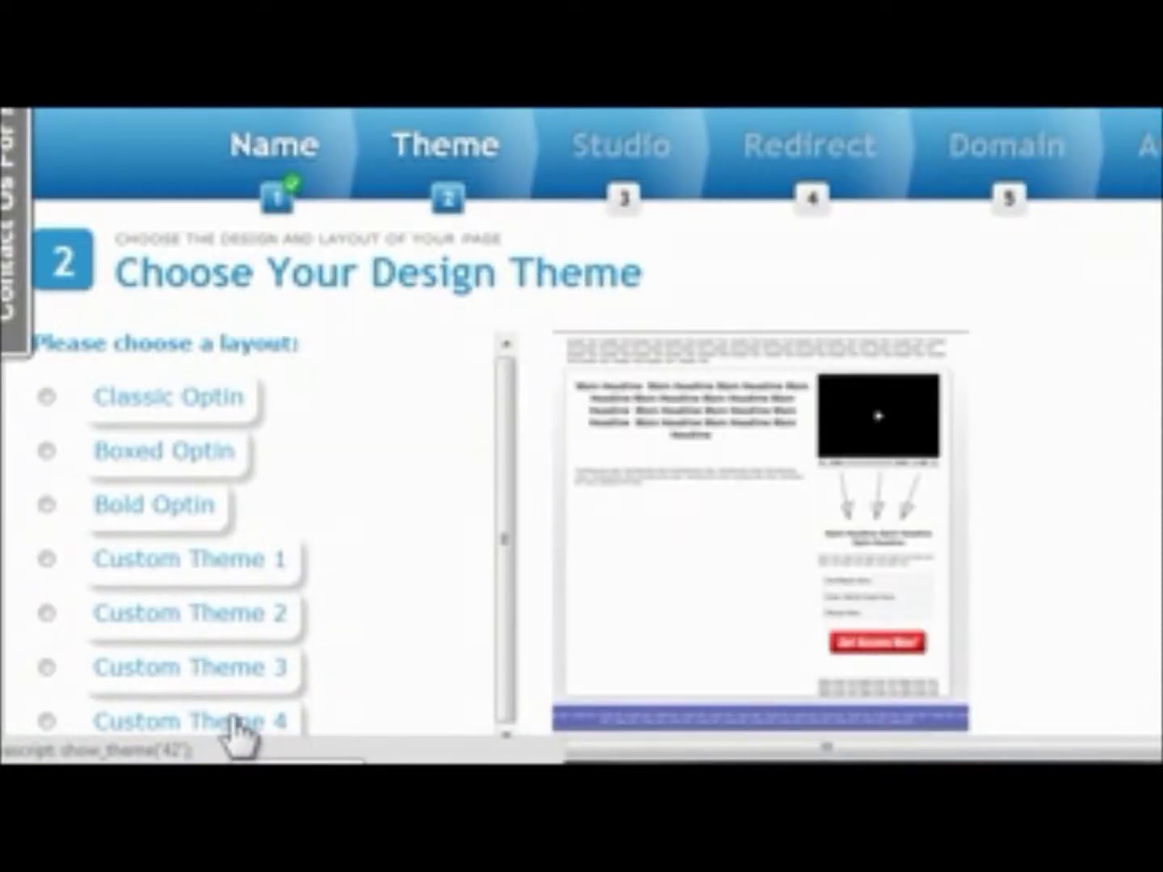
{"action": "left_click", "coordinate": [242, 730]}
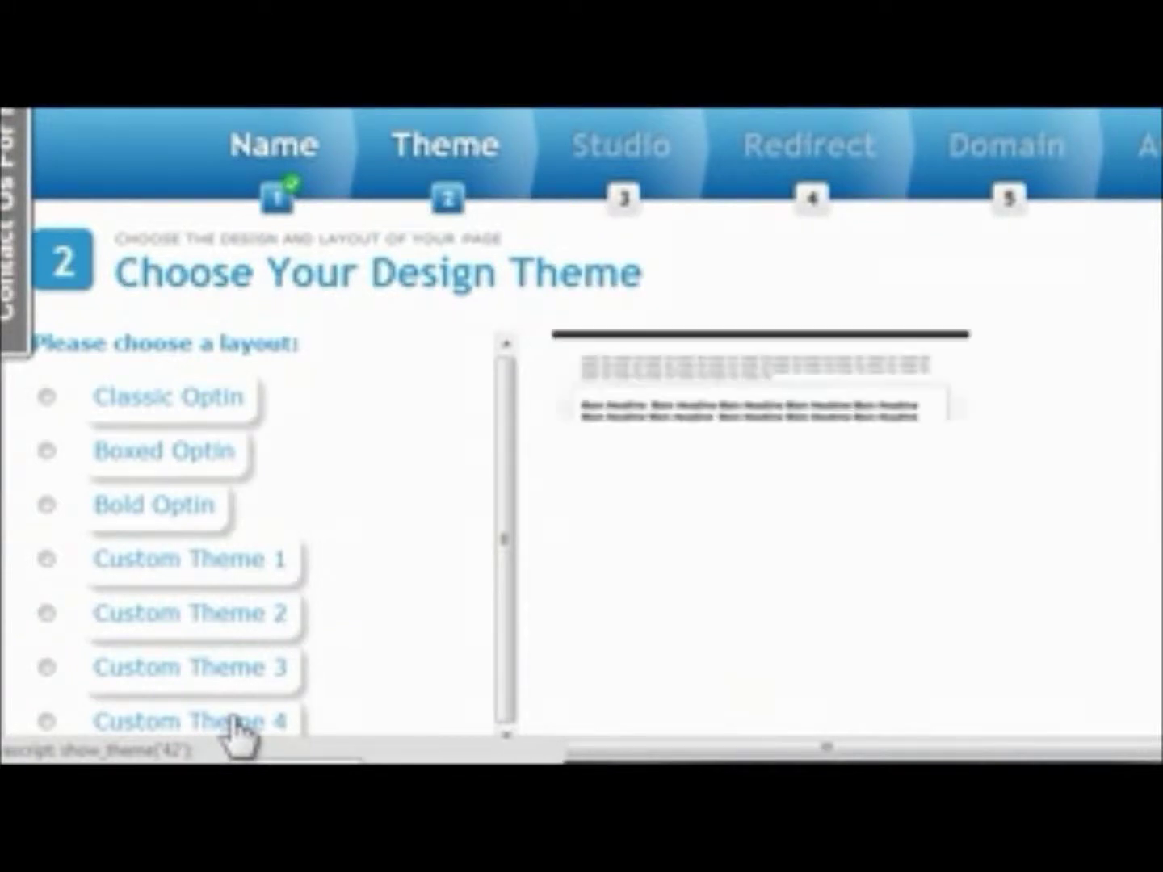
Choose the Classic Optin layout with the Green color theme and continue to step 3.
{"action": "left_click", "coordinate": [46, 396]}
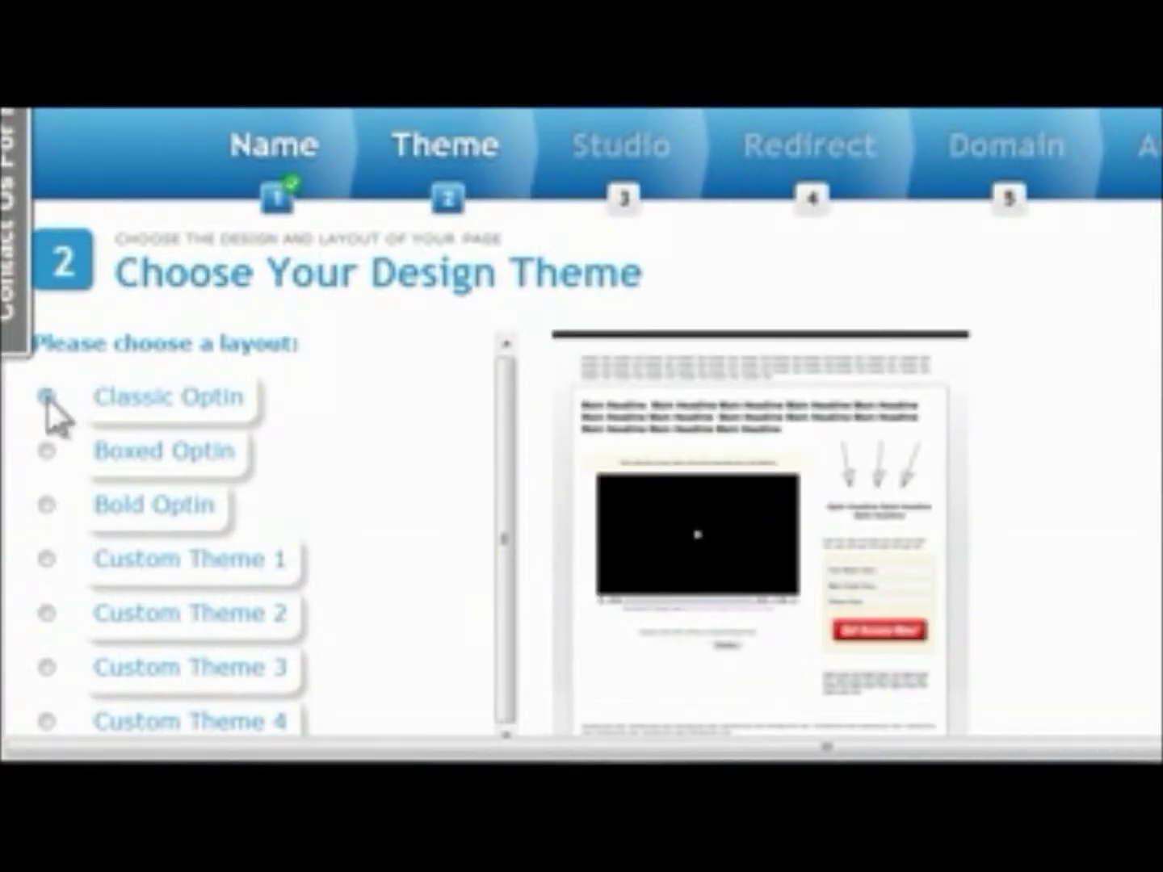
{"action": "left_click", "coordinate": [327, 452]}
{"action": "scroll", "coordinate": [363, 494], "scroll_direction": "down", "scroll_amount": 3}
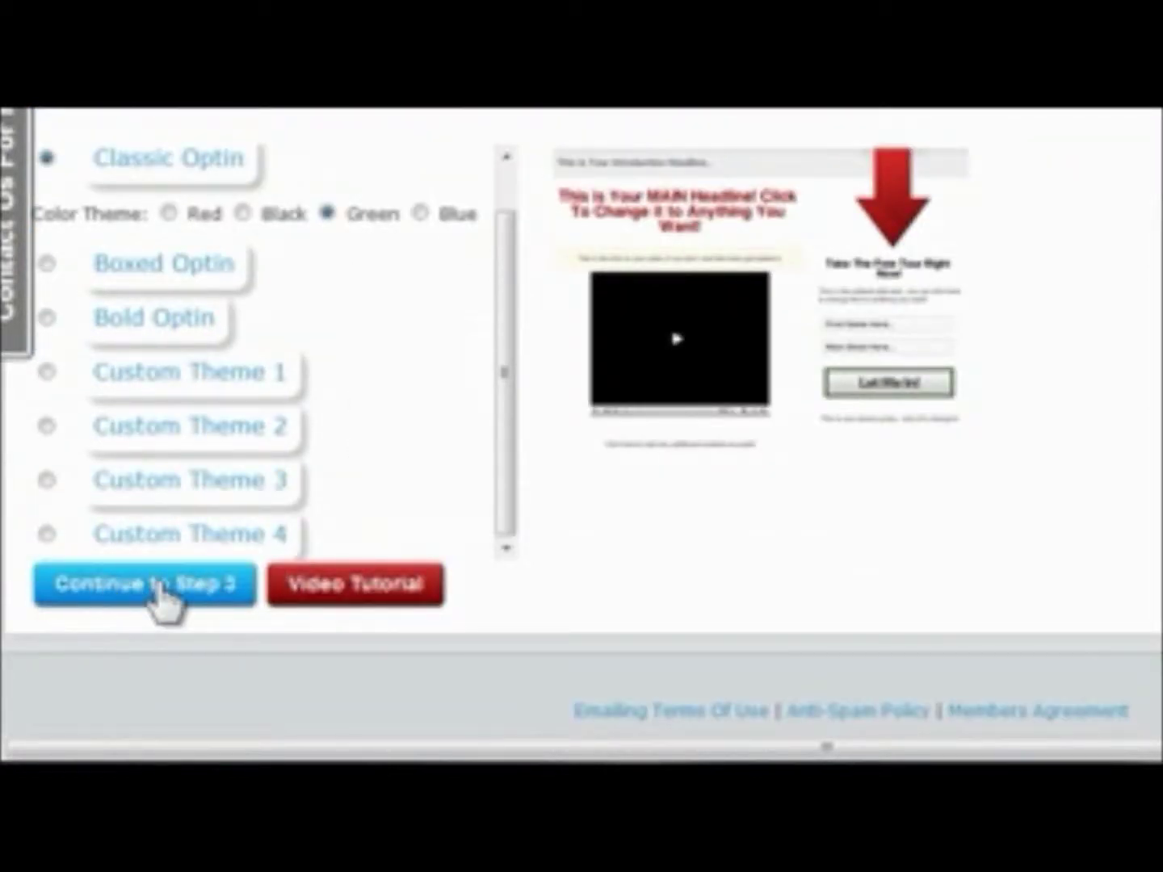
{"action": "left_click", "coordinate": [162, 592]}
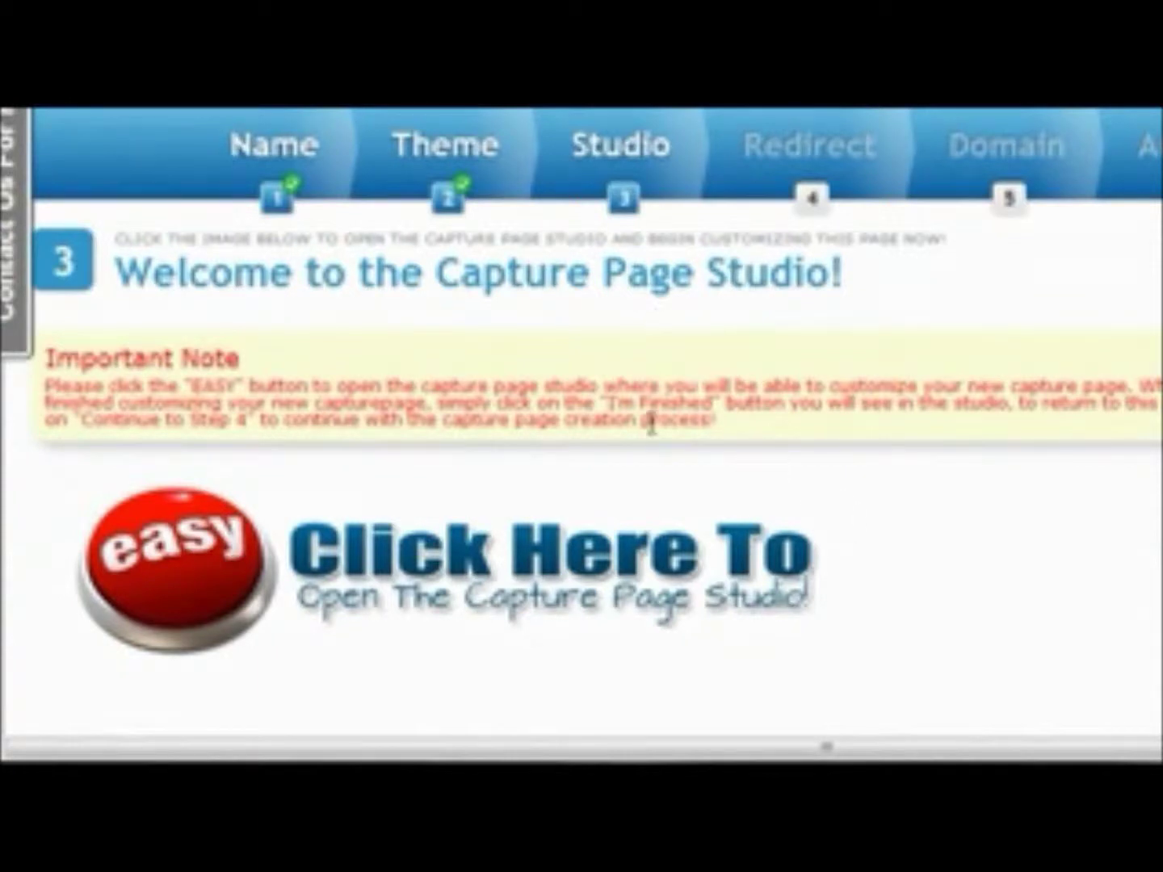
Open the Capture Page Studio for the new page and dismiss its tutorial.
{"action": "scroll", "coordinate": [511, 543], "scroll_direction": "down", "scroll_amount": 3}
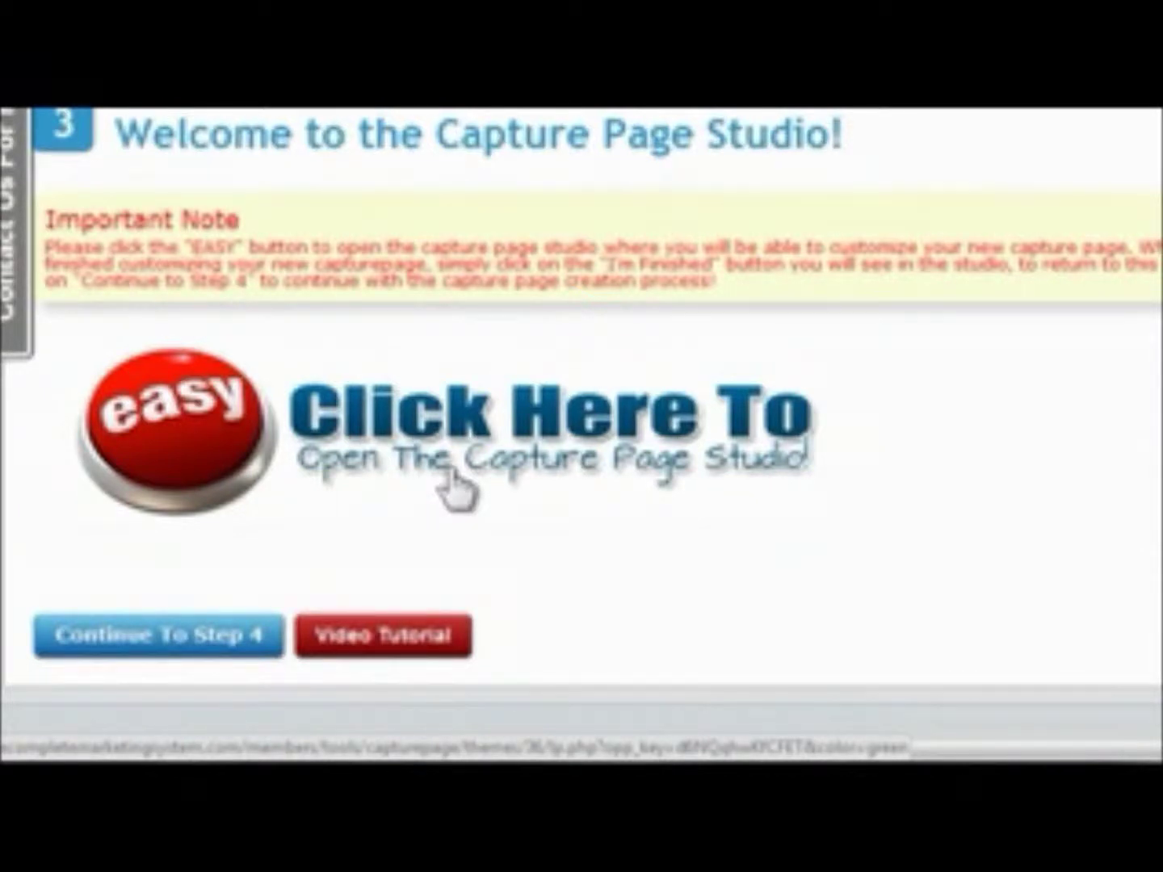
{"action": "left_click", "coordinate": [246, 454]}
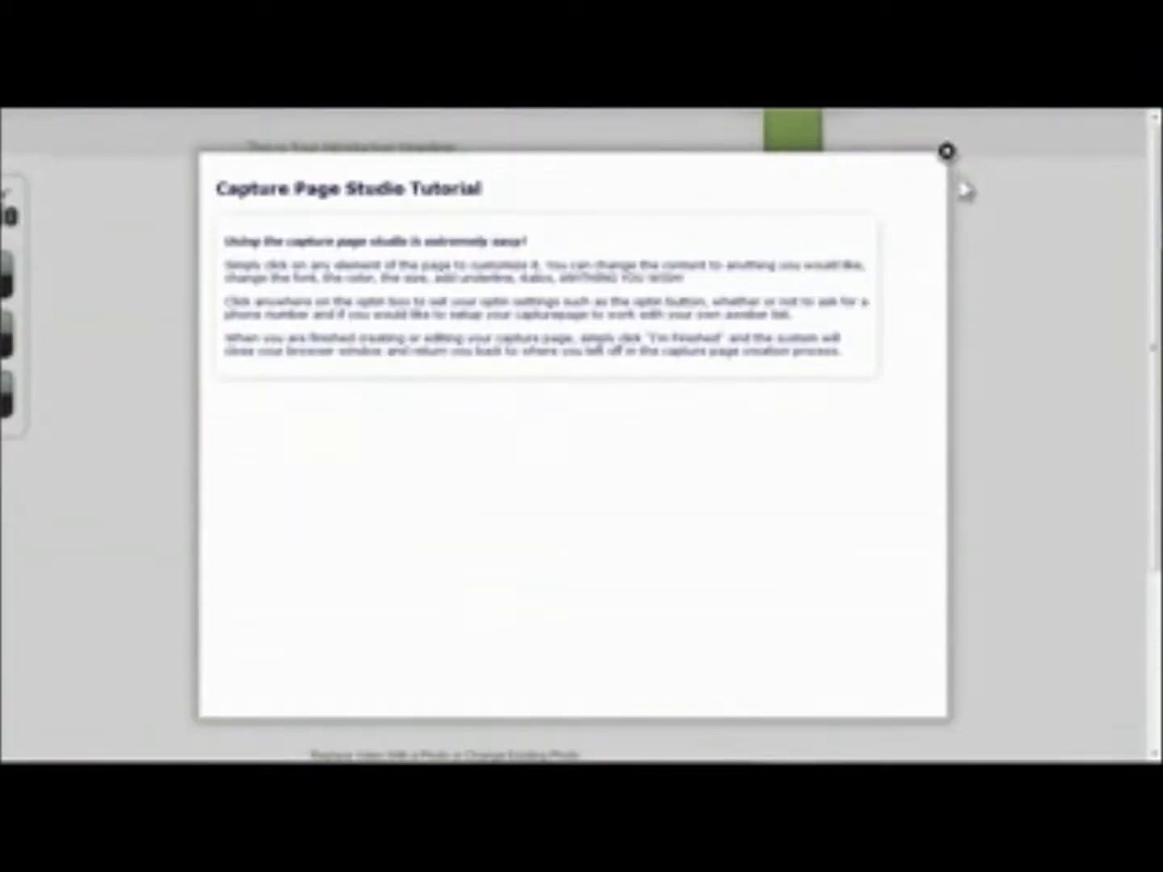
{"action": "left_click", "coordinate": [946, 153]}
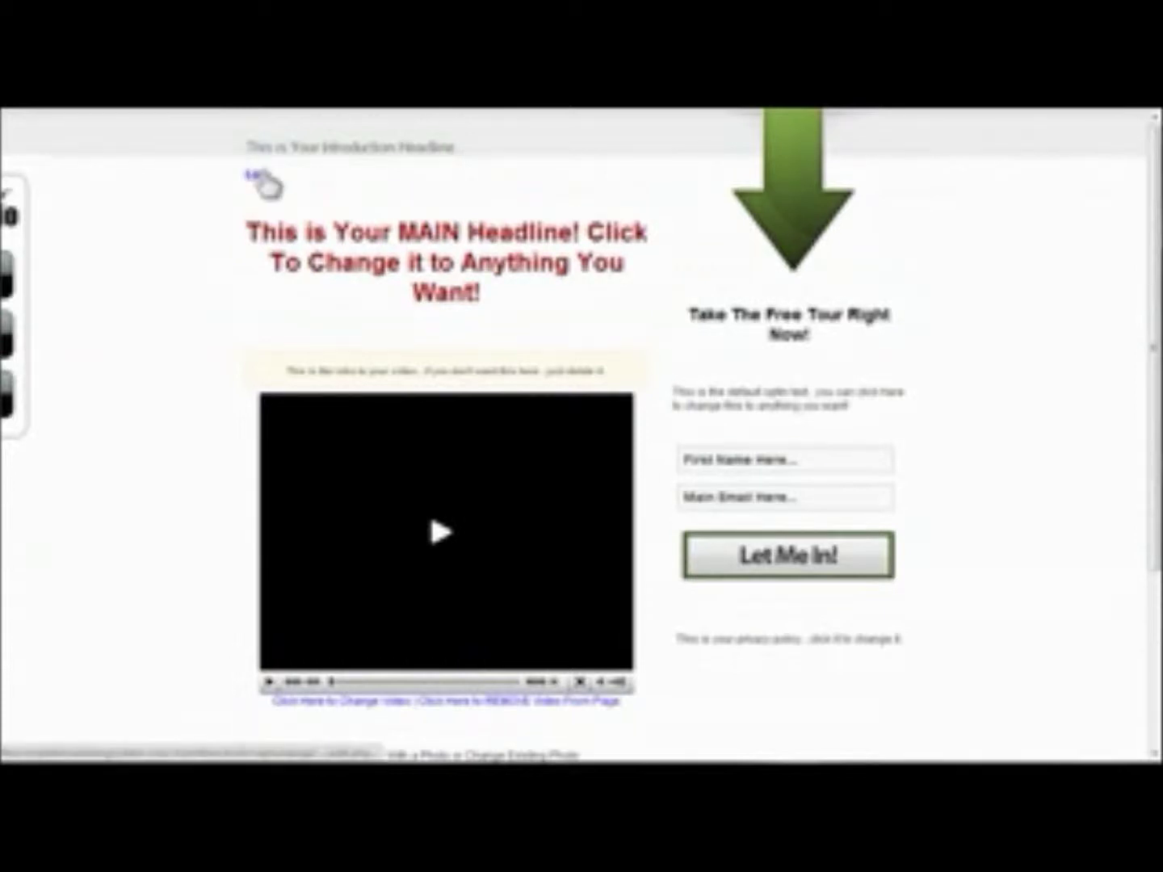
Replace the page's main headline with "This is what I want!!" and save it.
{"action": "left_click", "coordinate": [259, 174]}
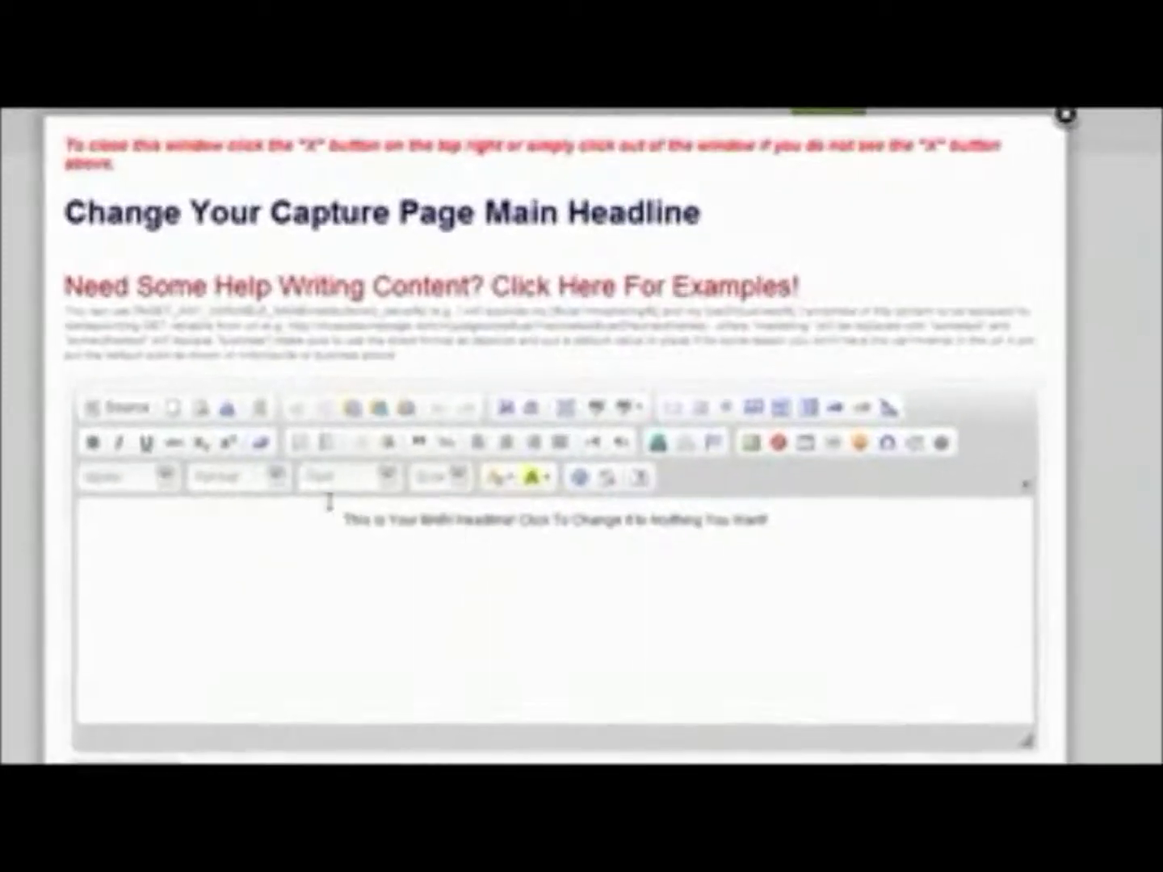
{"action": "left_click", "coordinate": [802, 529]}
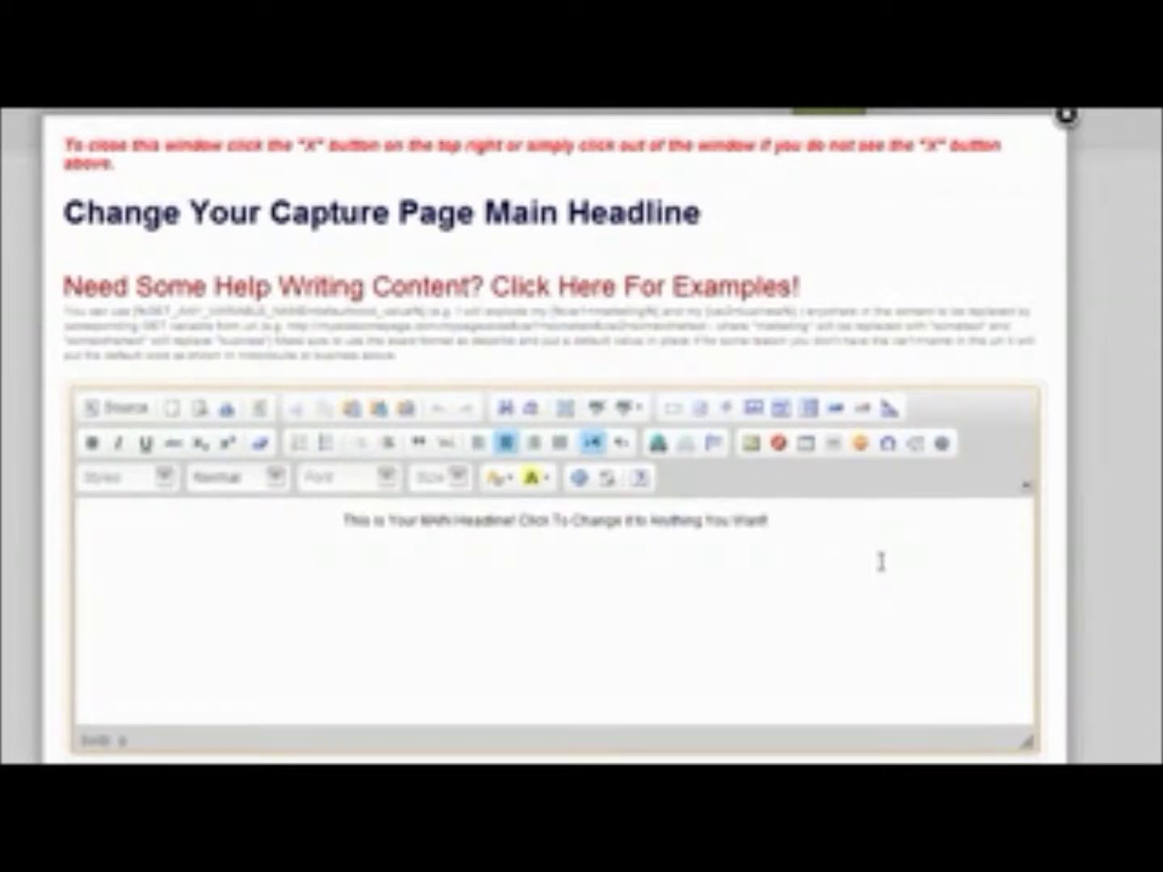
{"action": "key", "text": "ctrl+a"}
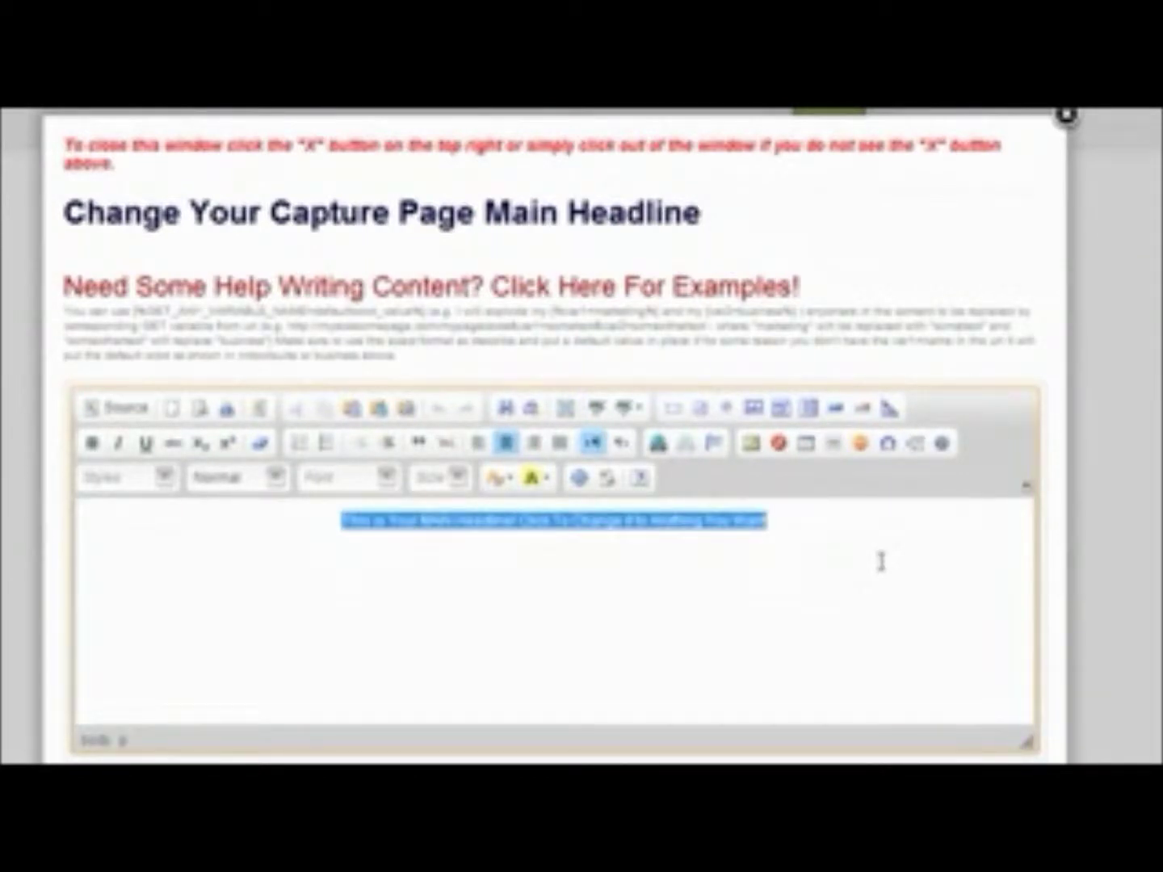
{"action": "type", "text": "Yes is what I w"}
{"action": "key", "text": "BackSpace"}
{"action": "key", "text": "BackSpace"}
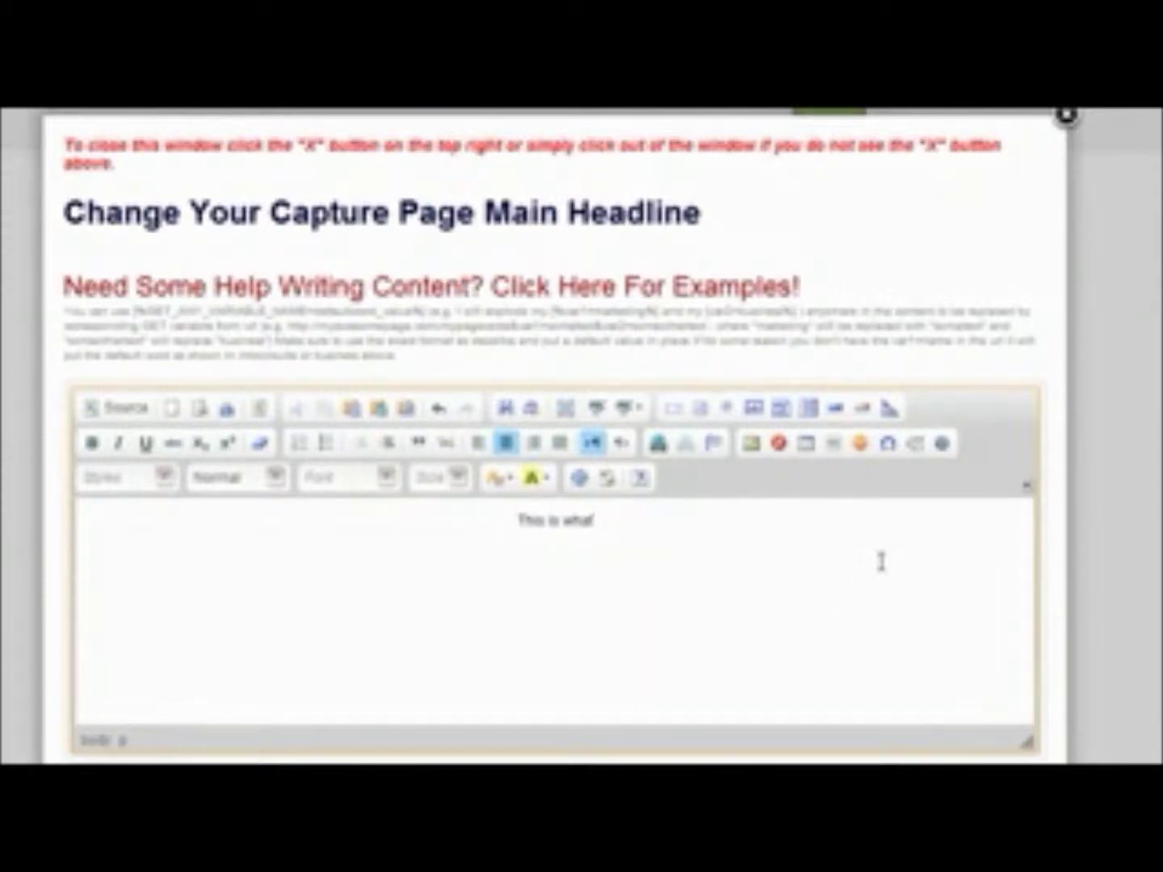
{"action": "type", "text": "want!"}
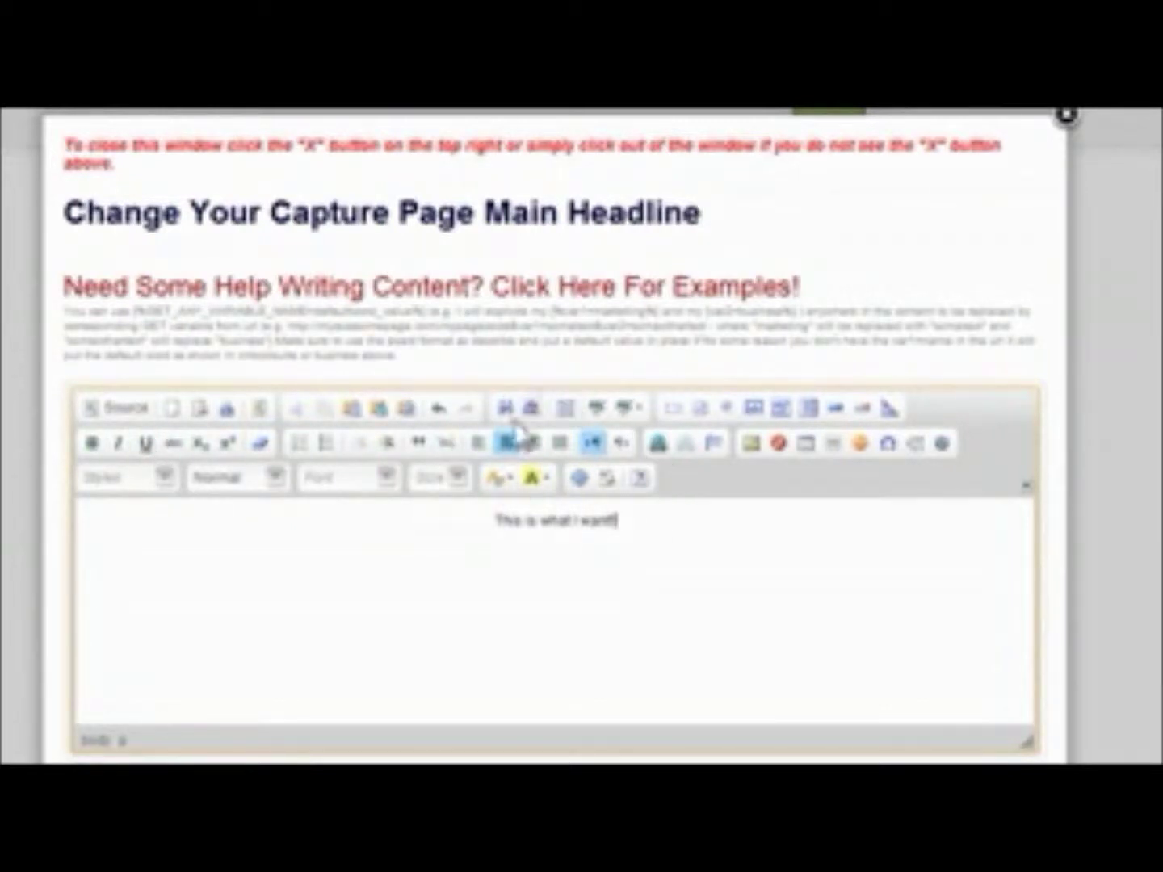
{"action": "left_click", "coordinate": [193, 757]}
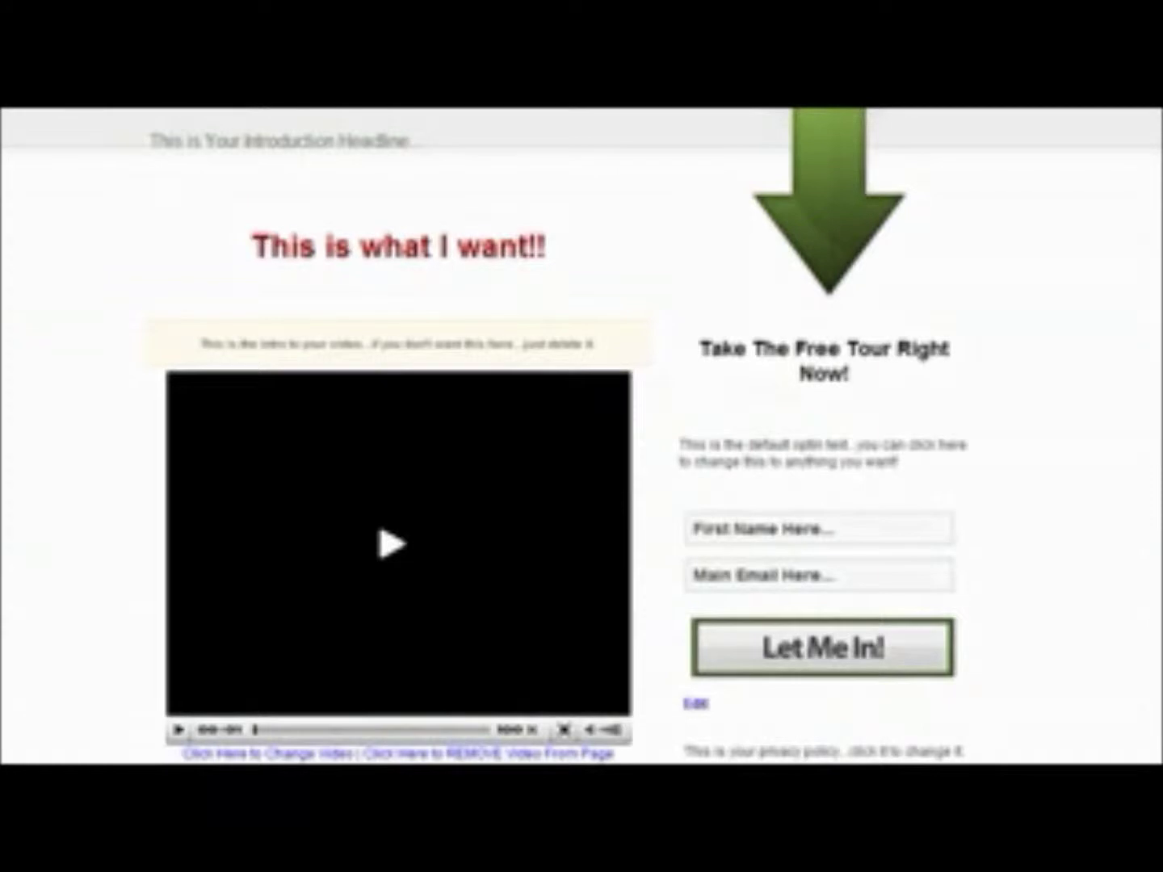
Replace the privacy text below the optin form with the supplied example beginning "We value your privacy and hate spam" and save it.
{"action": "scroll", "coordinate": [1102, 650], "scroll_direction": "down", "scroll_amount": 2}
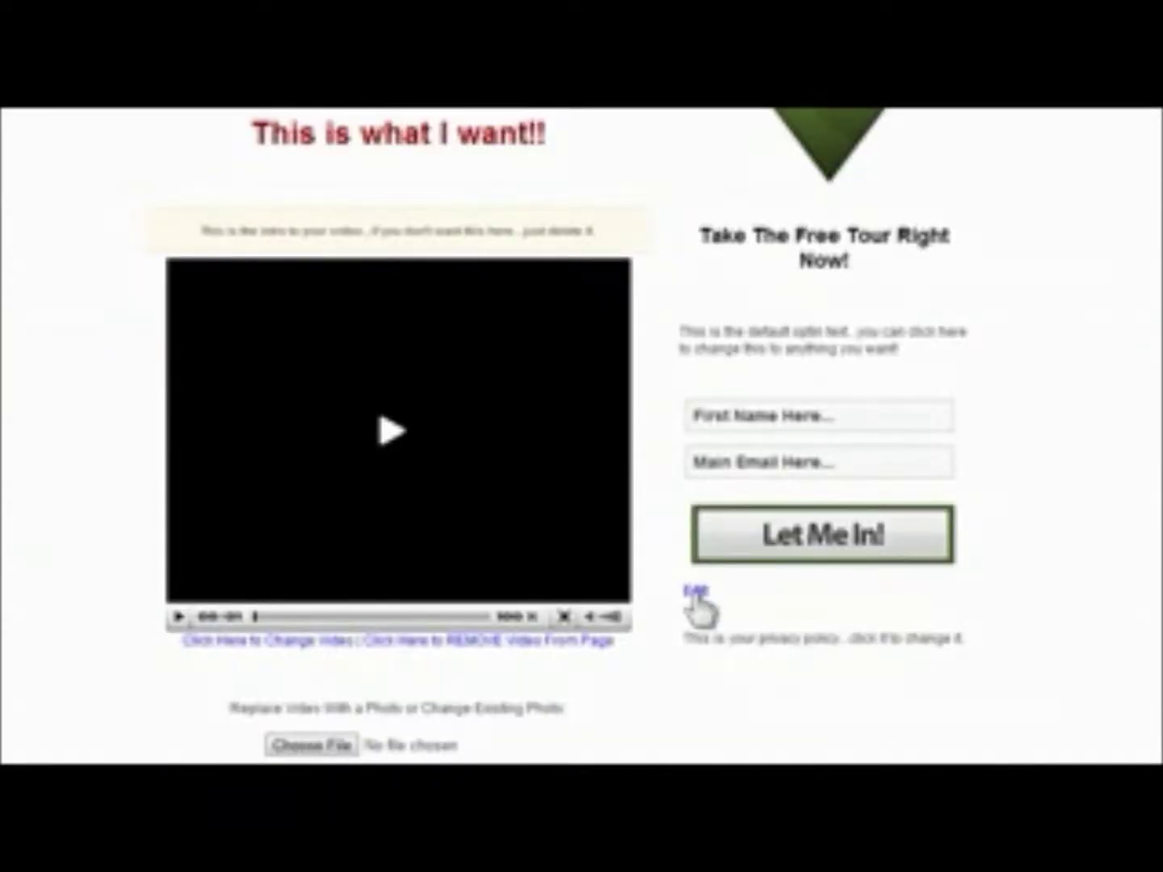
{"action": "left_click", "coordinate": [694, 598]}
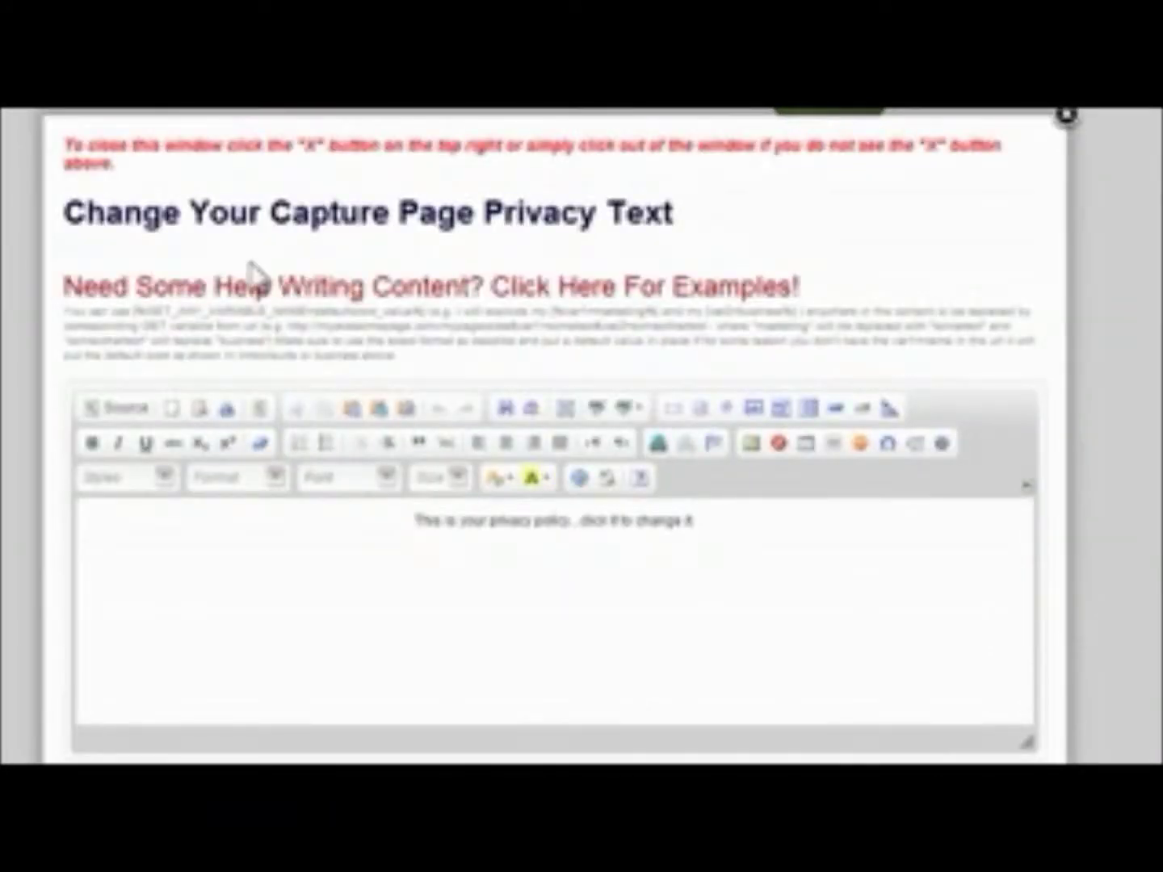
{"action": "left_click", "coordinate": [268, 292]}
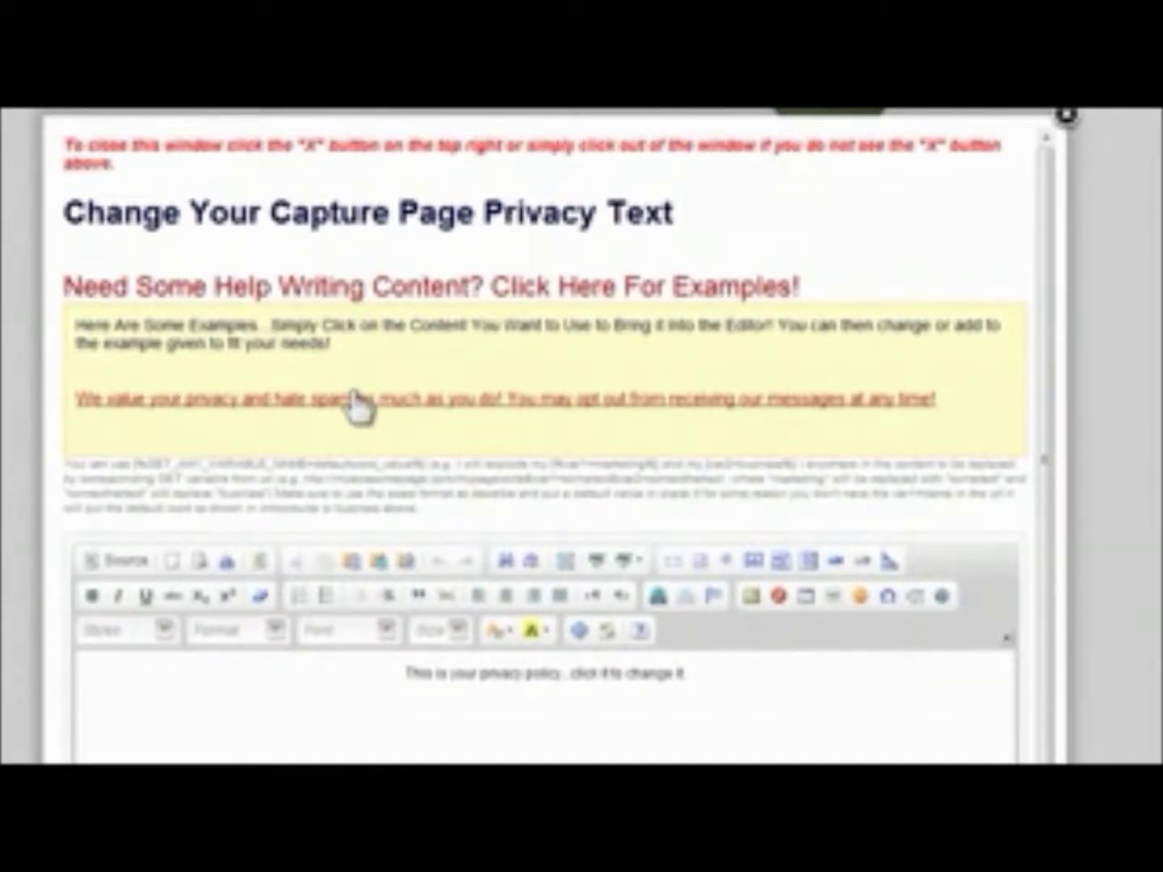
{"action": "left_click", "coordinate": [488, 399]}
{"action": "left_click", "coordinate": [696, 502]}
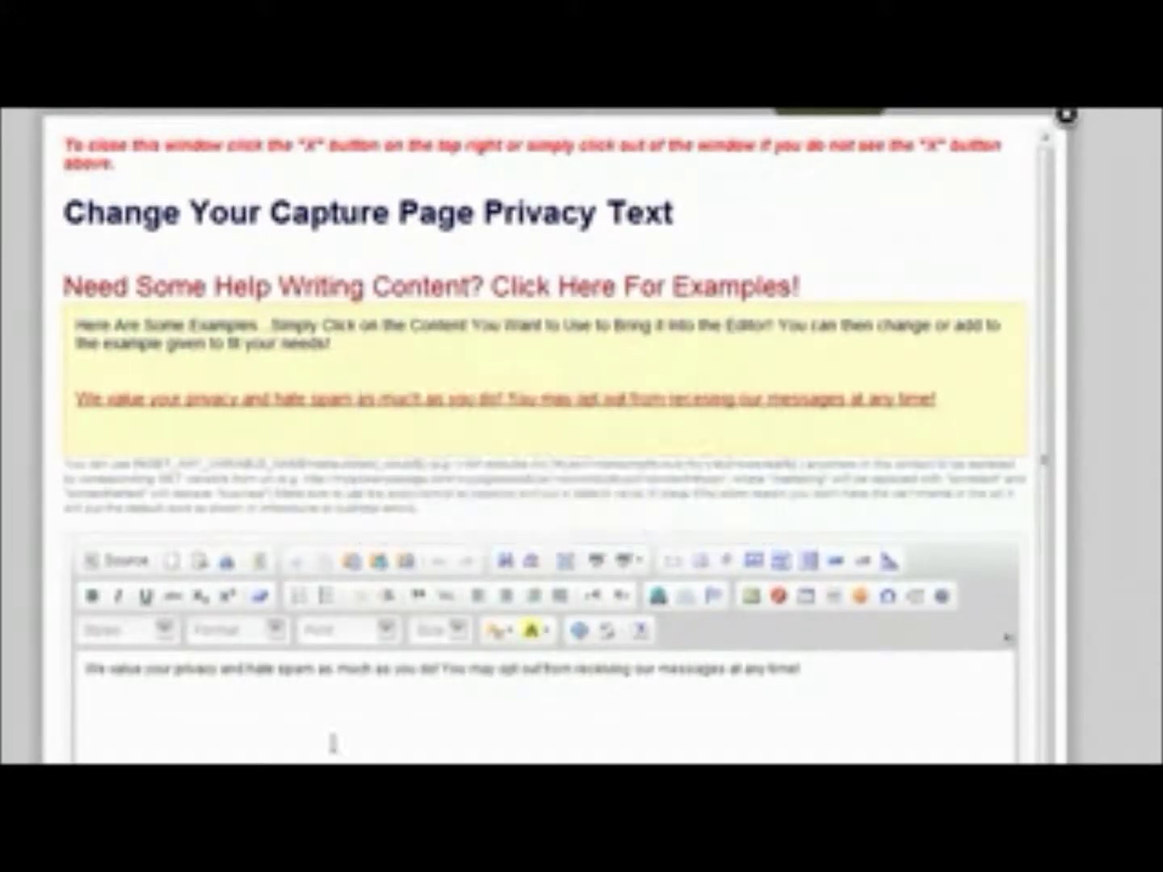
{"action": "left_click_drag", "start_coordinate": [1057, 576], "coordinate": [1056, 745]}
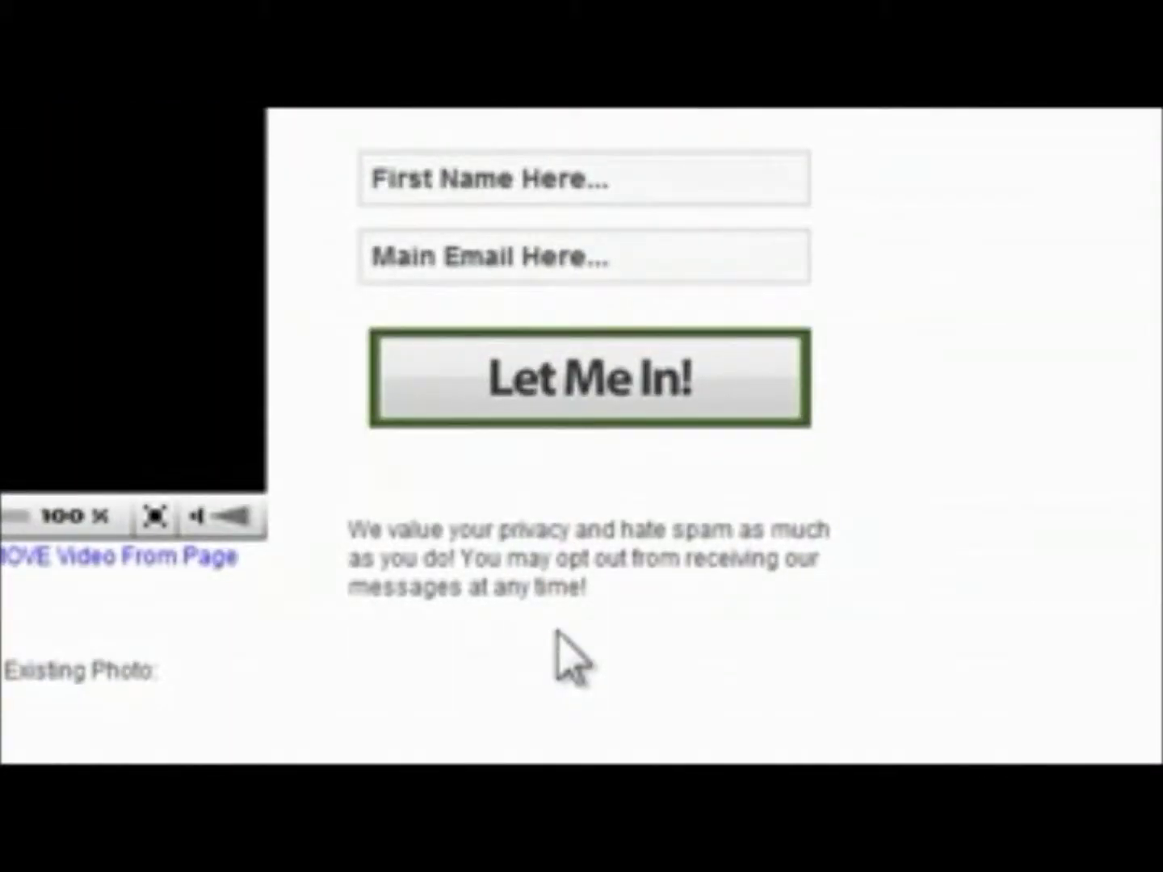
Finish editing in the Capture Page Studio and confirm returning to the setup wizard.
{"action": "mouse_move", "coordinate": [93, 336]}
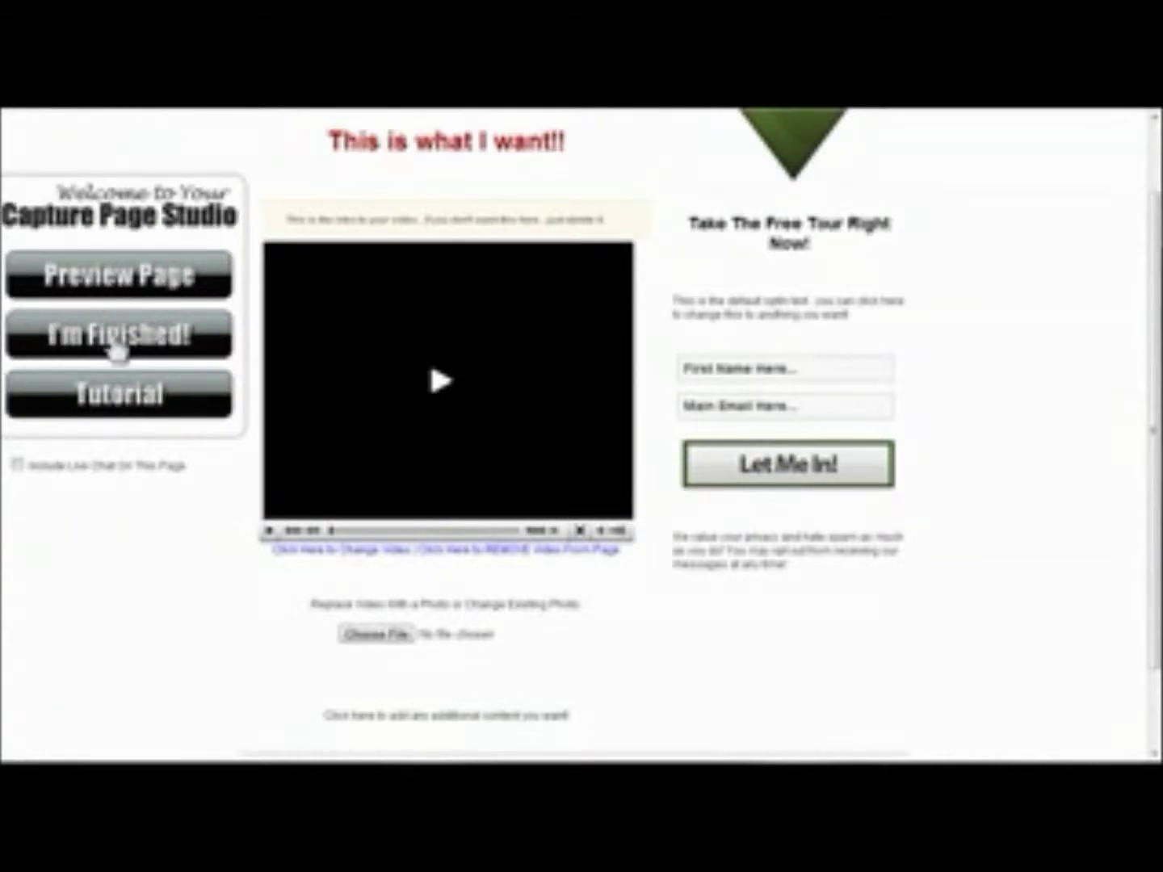
{"action": "left_click", "coordinate": [117, 348]}
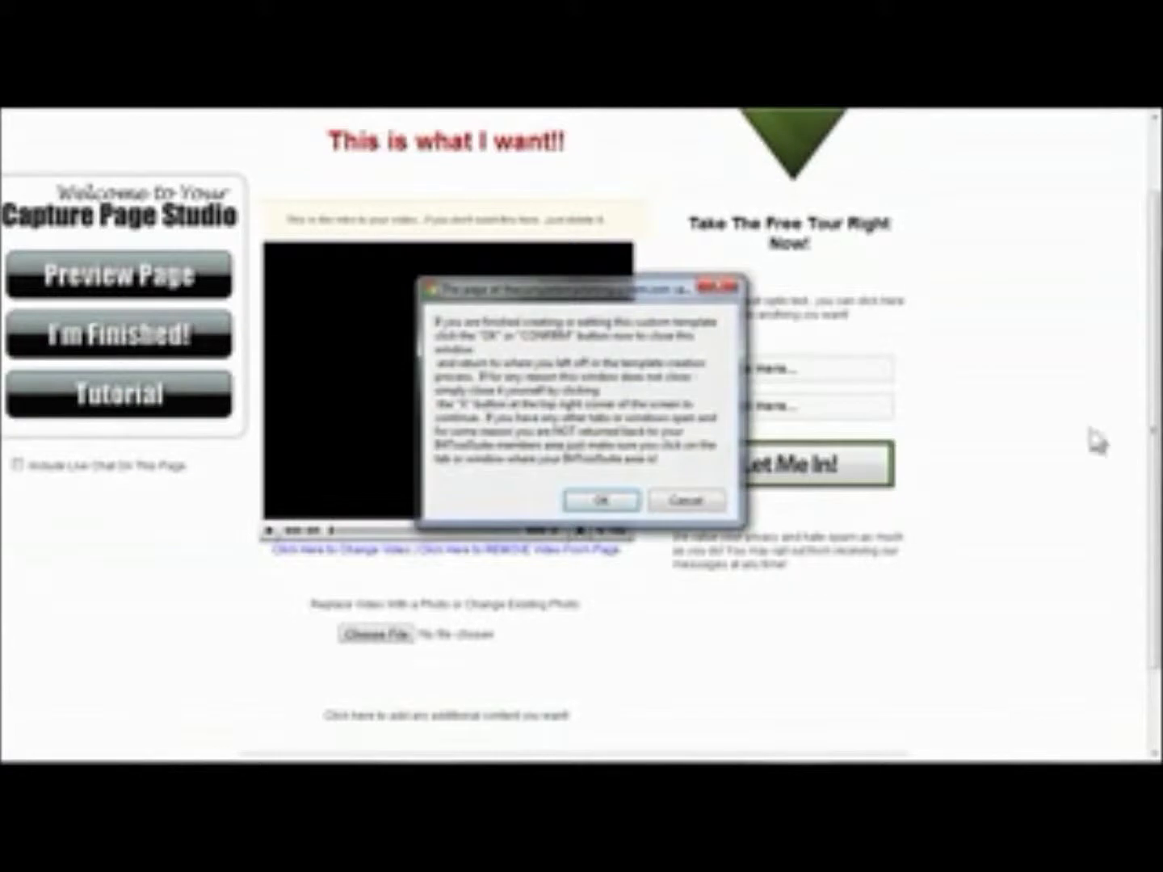
{"action": "left_click", "coordinate": [624, 500]}
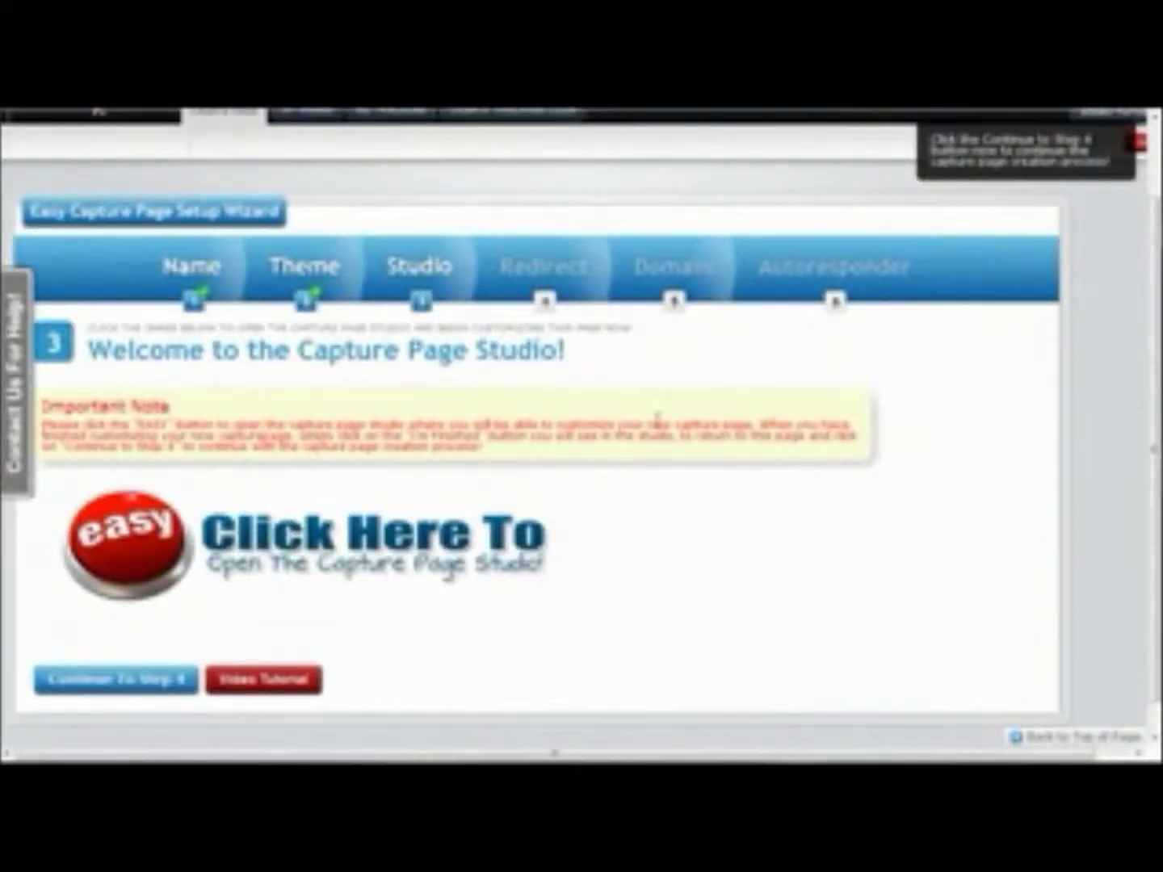
{"action": "left_click", "coordinate": [123, 692]}
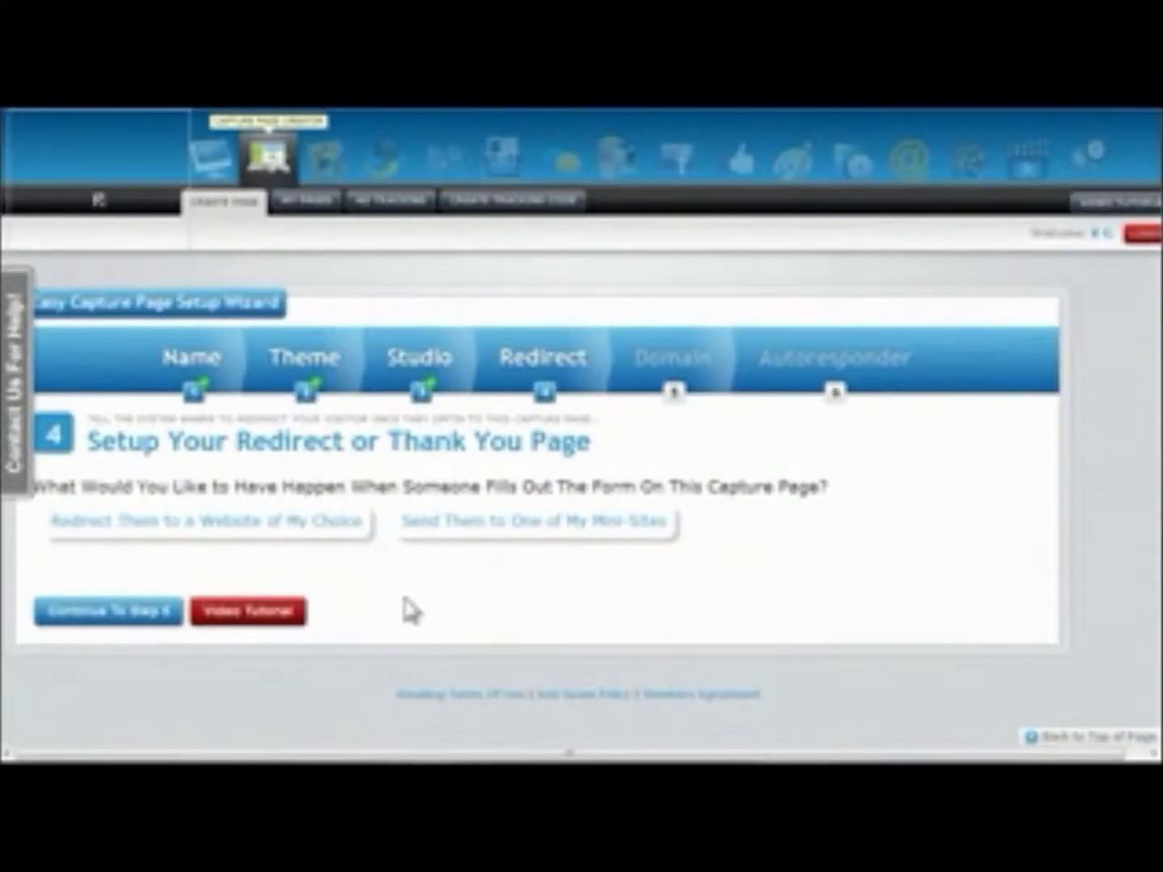
{"action": "left_click", "coordinate": [220, 530]}
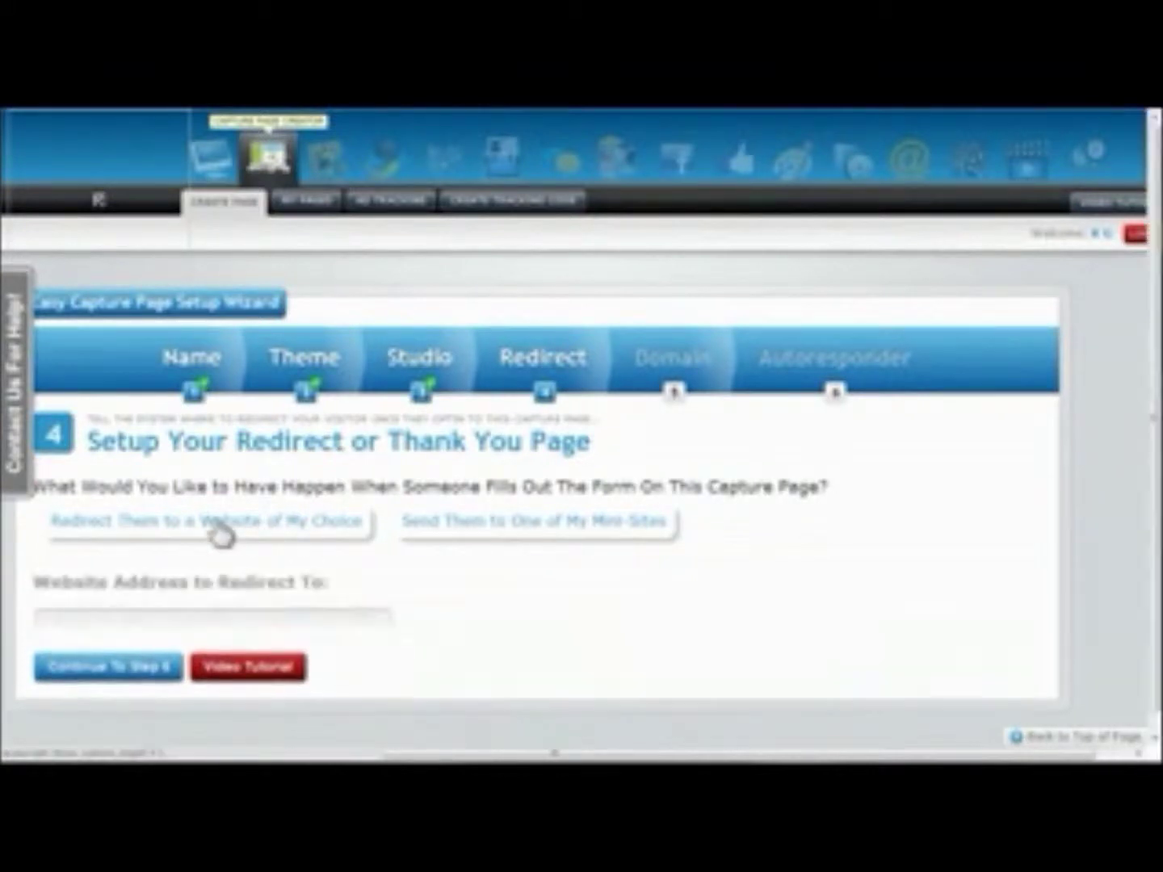
{"action": "left_click", "coordinate": [262, 620]}
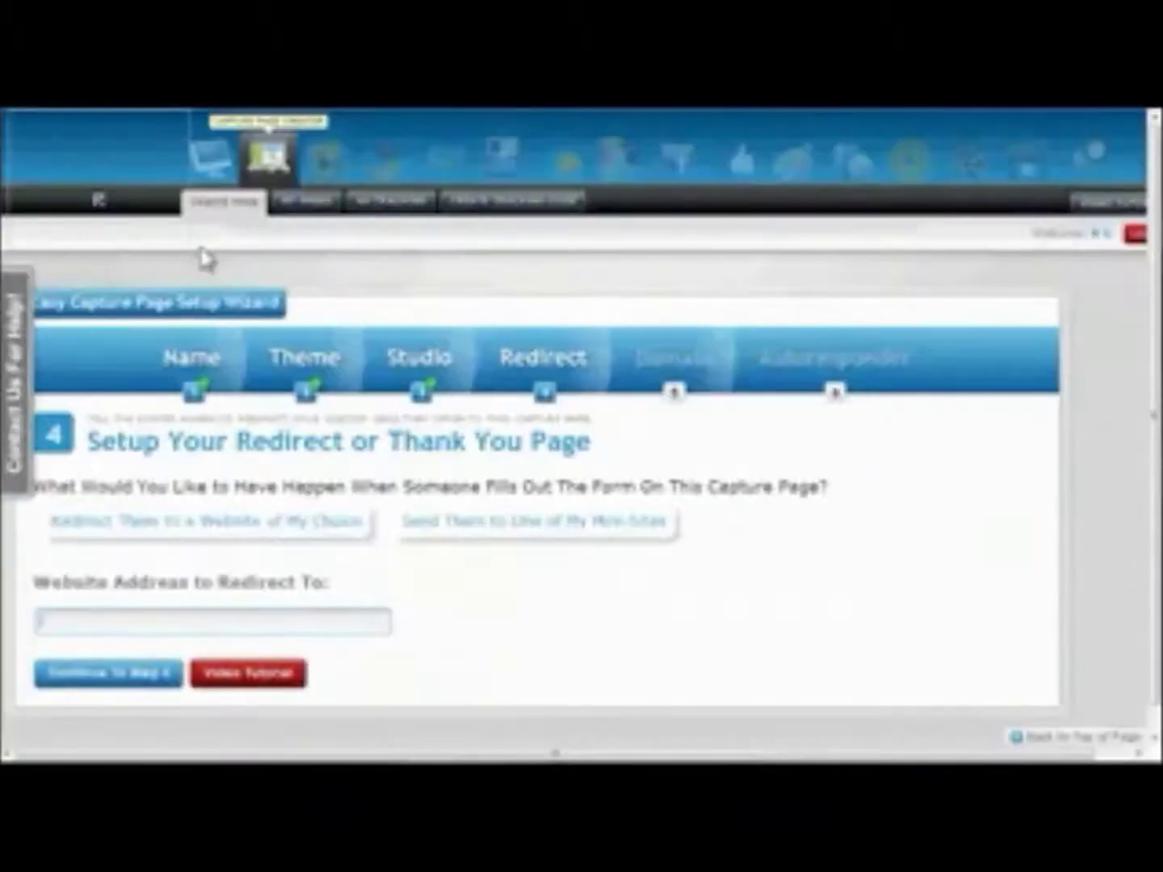
{"action": "left_click", "coordinate": [145, 611]}
{"action": "left_click", "coordinate": [202, 537]}
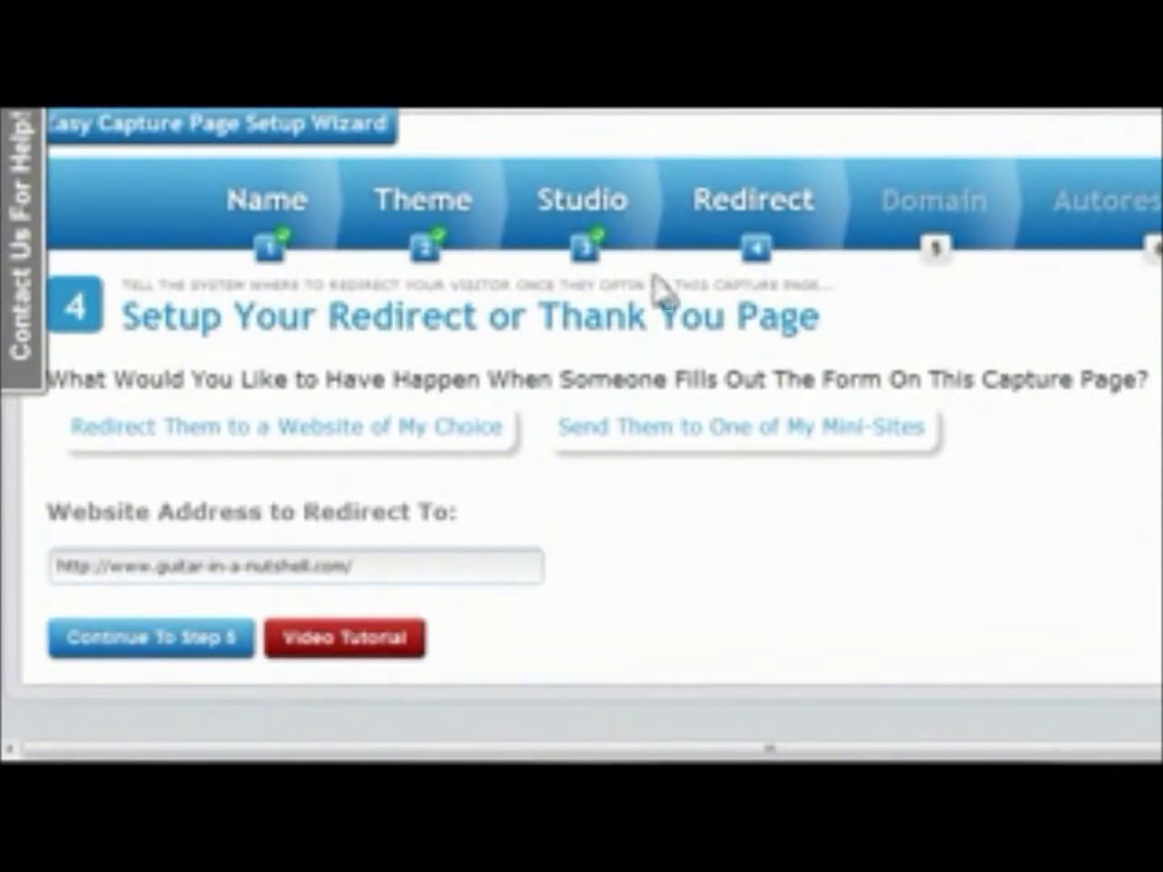
{"action": "left_click", "coordinate": [150, 650]}
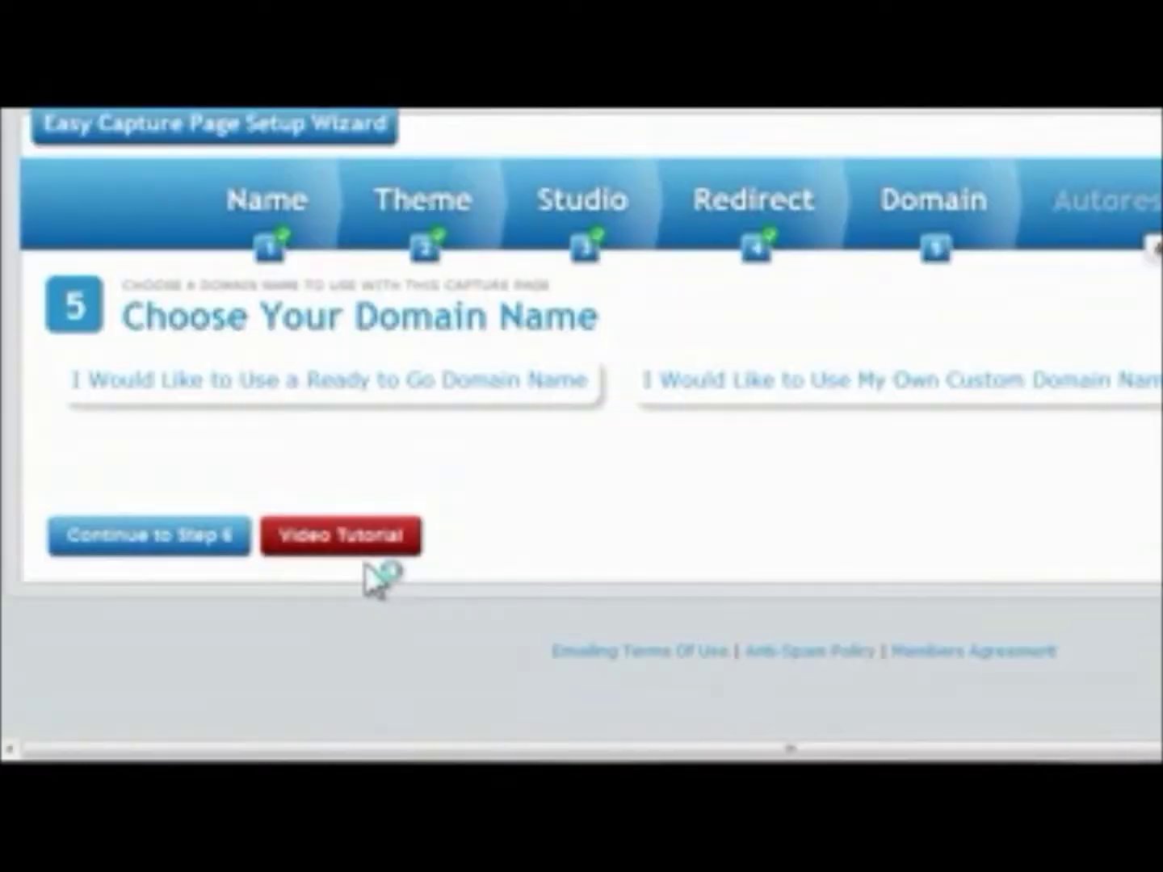
Choose the ready-to-go domain MyAwesomePage.com and finish the setup wizard with the Default Prospect Campaign.
{"action": "left_click", "coordinate": [377, 397]}
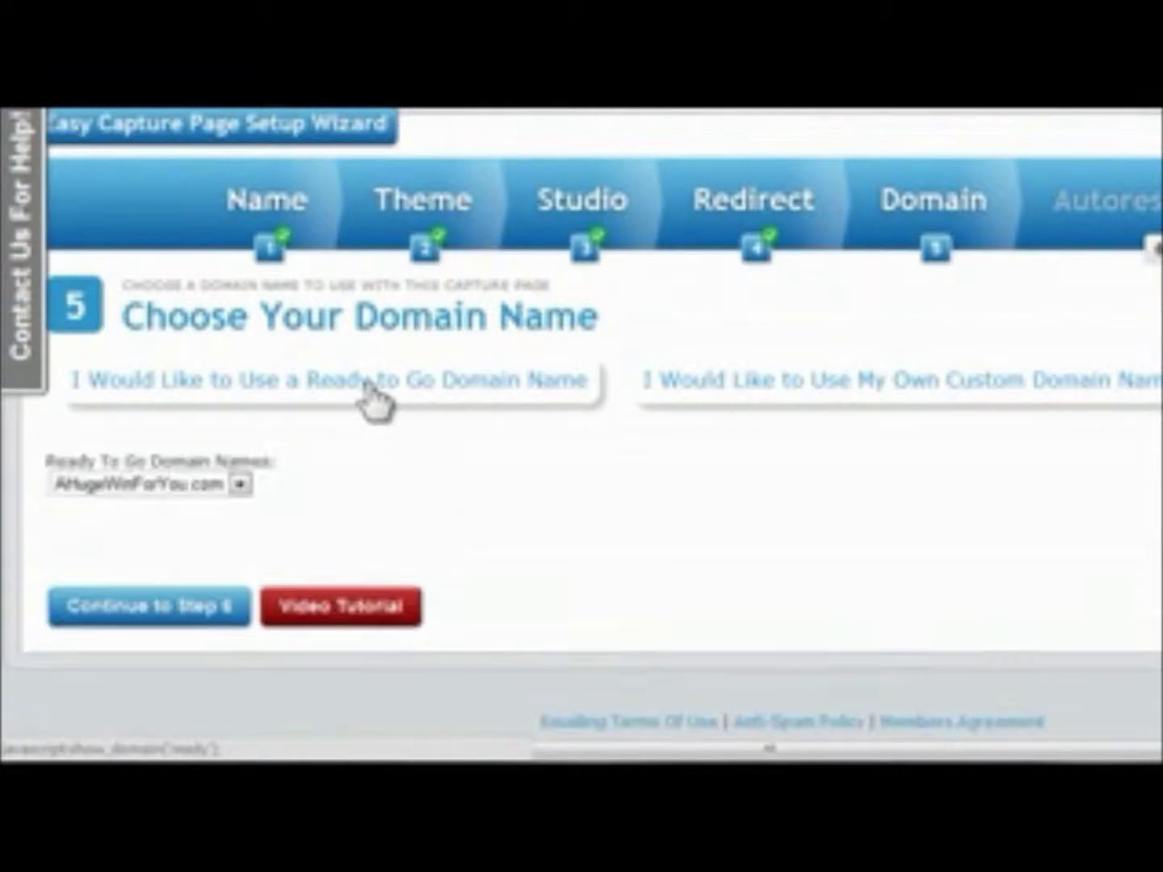
{"action": "left_click", "coordinate": [239, 484]}
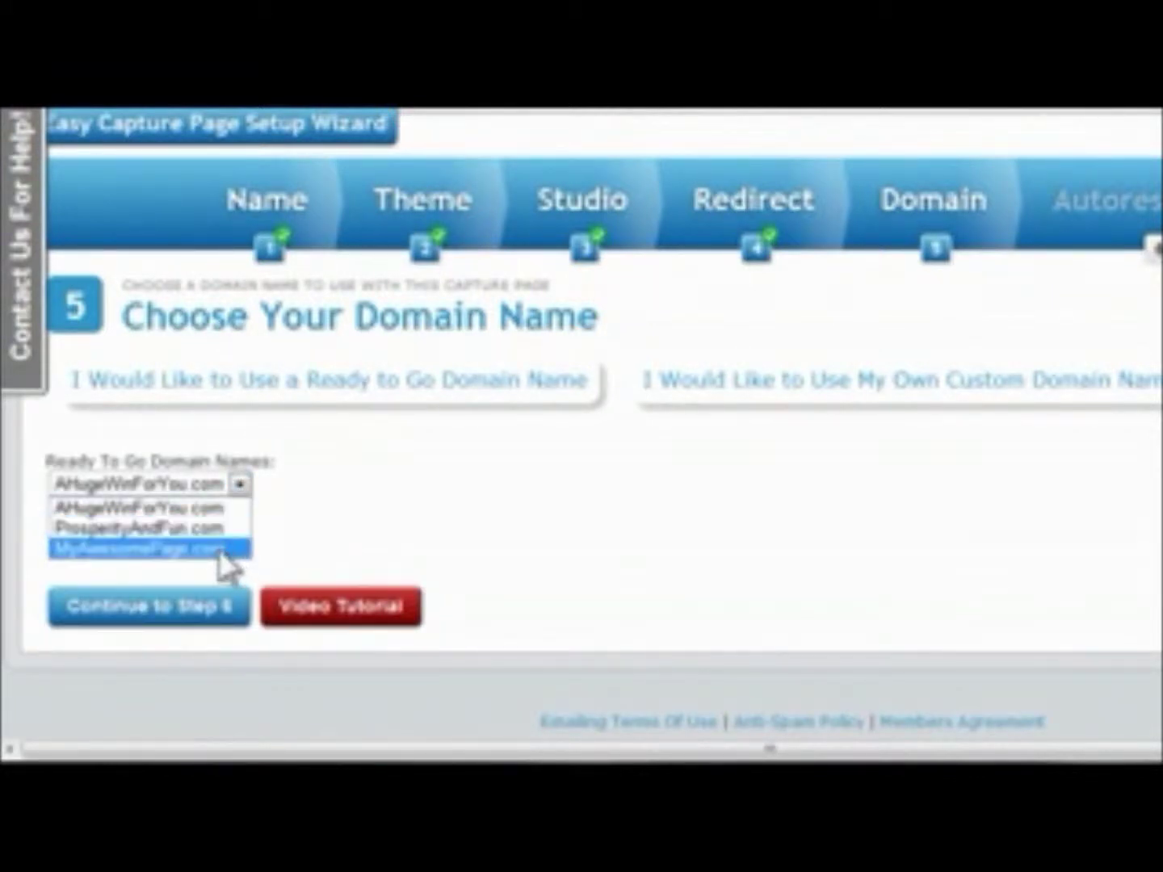
{"action": "left_click", "coordinate": [187, 551]}
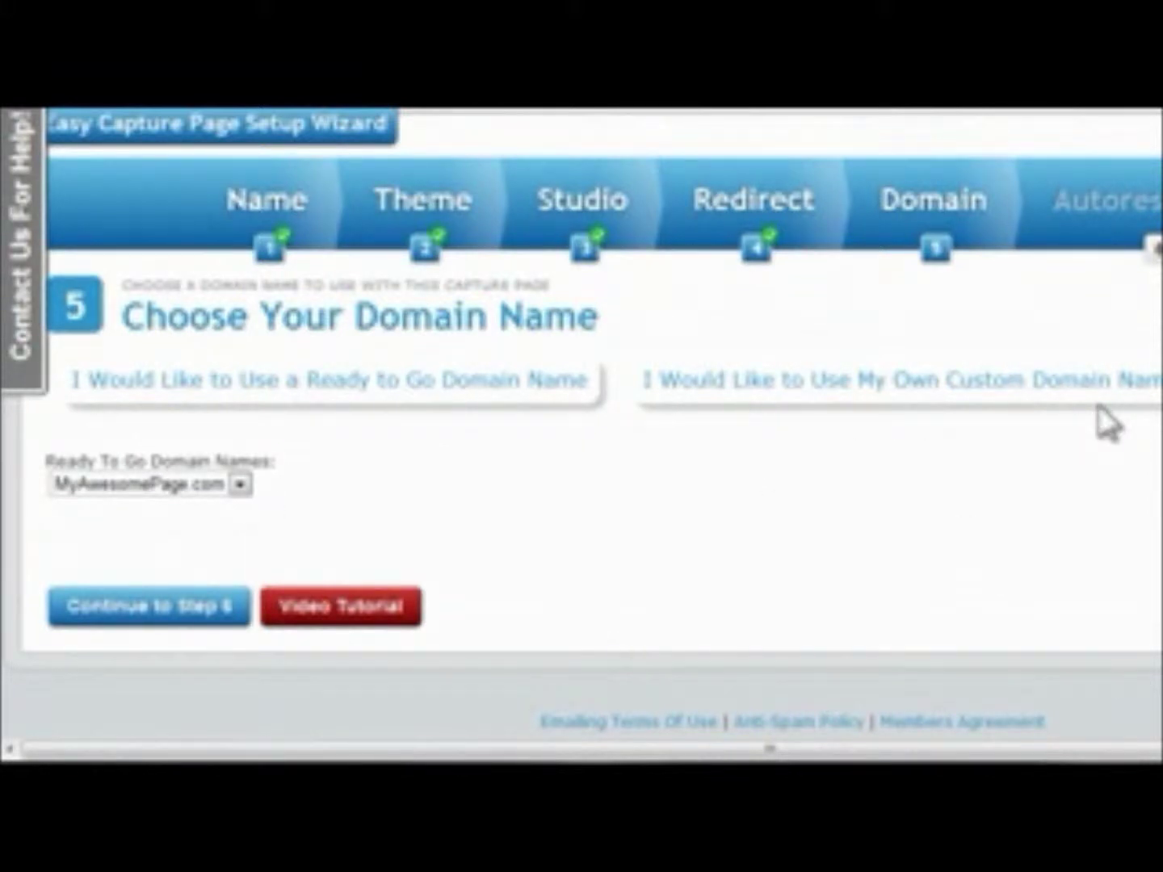
{"action": "left_click", "coordinate": [184, 607]}
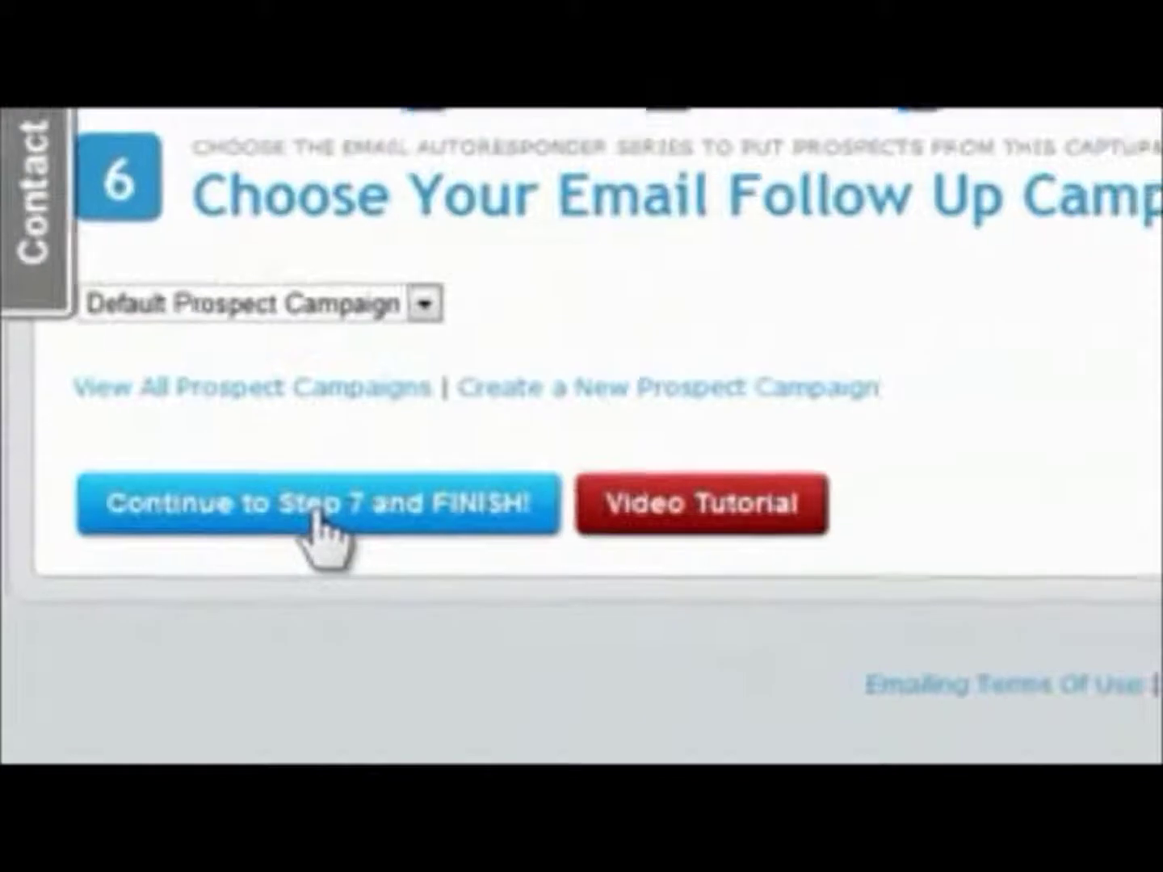
{"action": "left_click", "coordinate": [150, 587]}
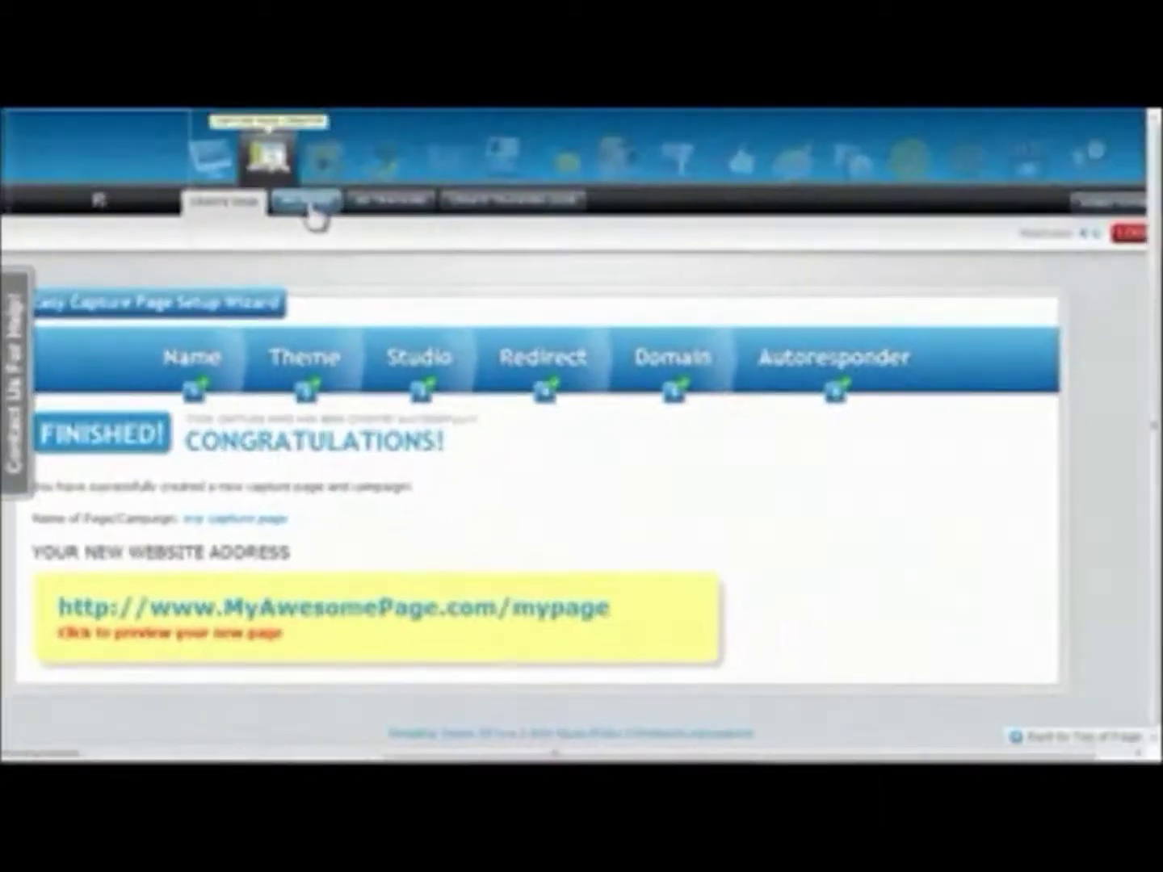
Leave the finished capture page wizard and open the Webinar on Demand tool from the dashboard.
{"action": "left_click", "coordinate": [313, 203]}
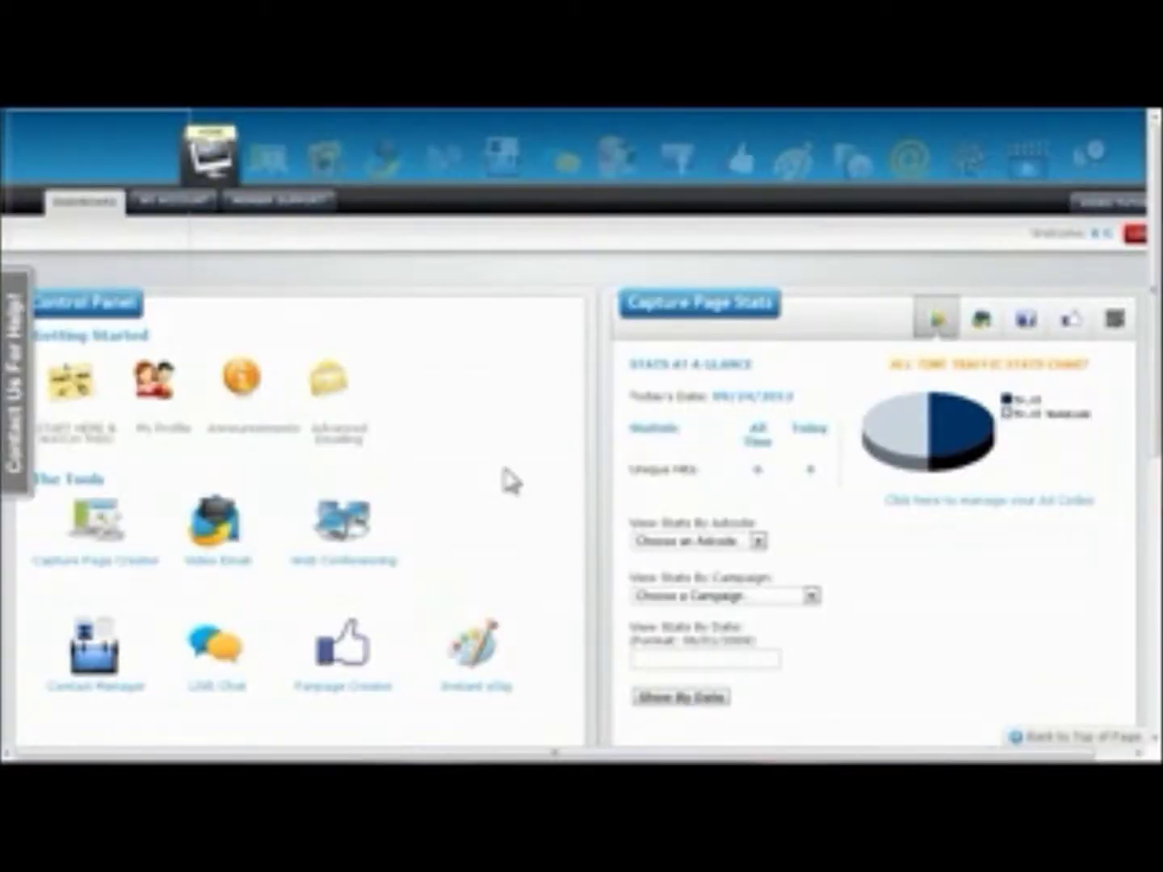
{"action": "scroll", "coordinate": [510, 480], "scroll_direction": "down", "scroll_amount": 5}
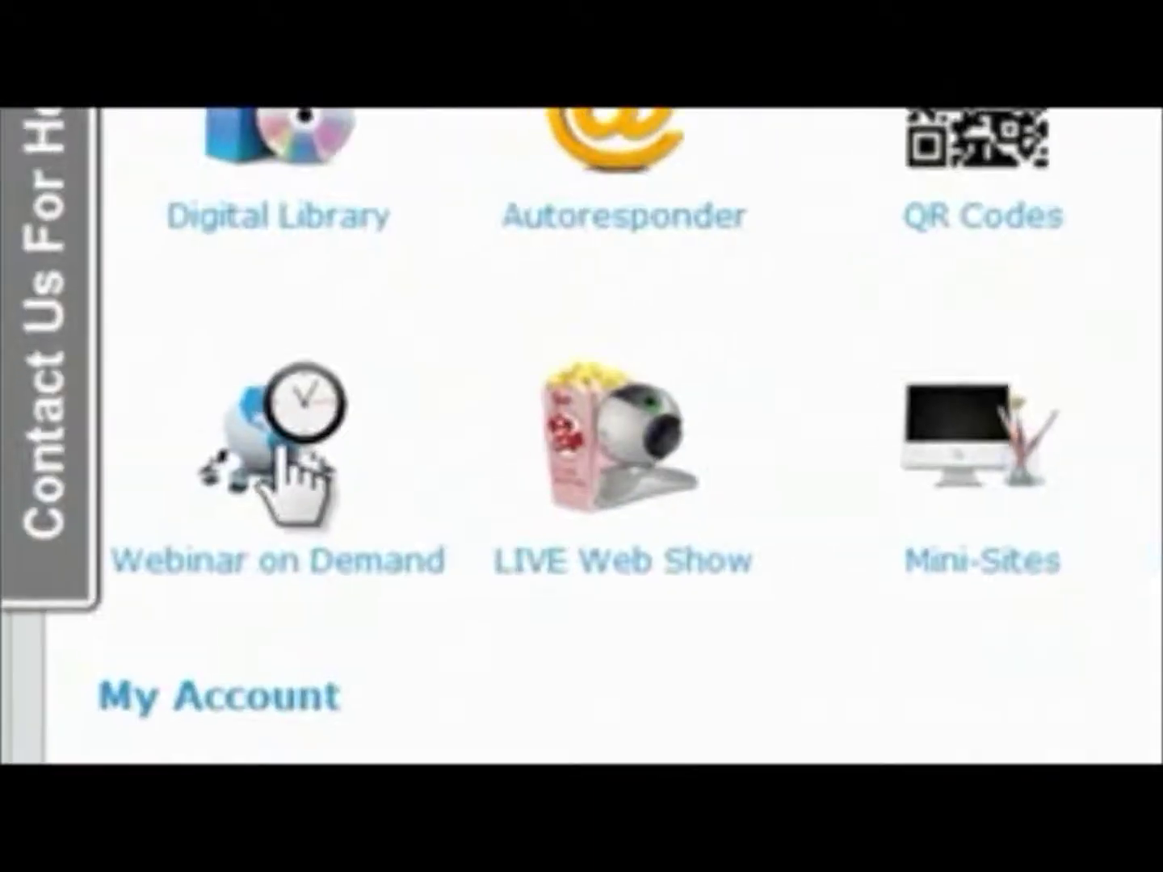
{"action": "left_click", "coordinate": [284, 463]}
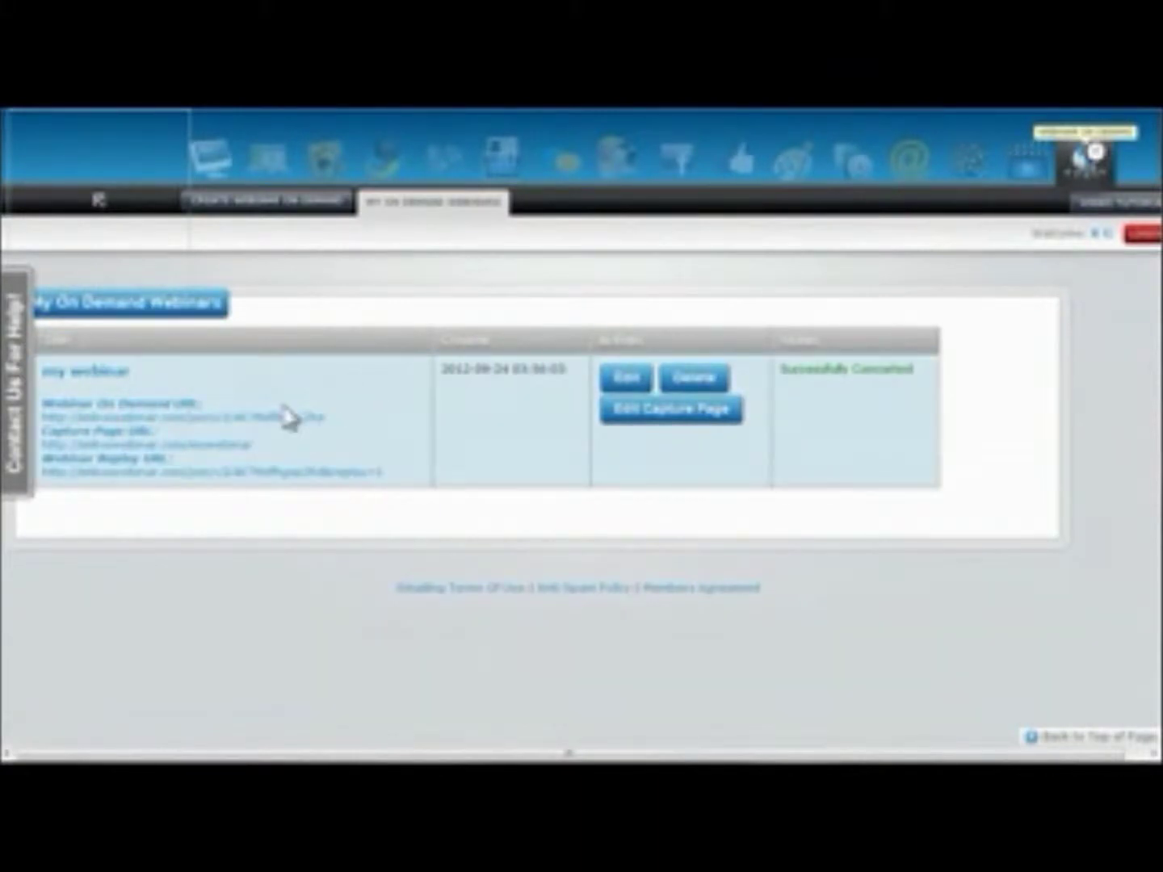
Start creating a new on-demand webinar and name it "my webinar".
{"action": "left_click", "coordinate": [272, 214]}
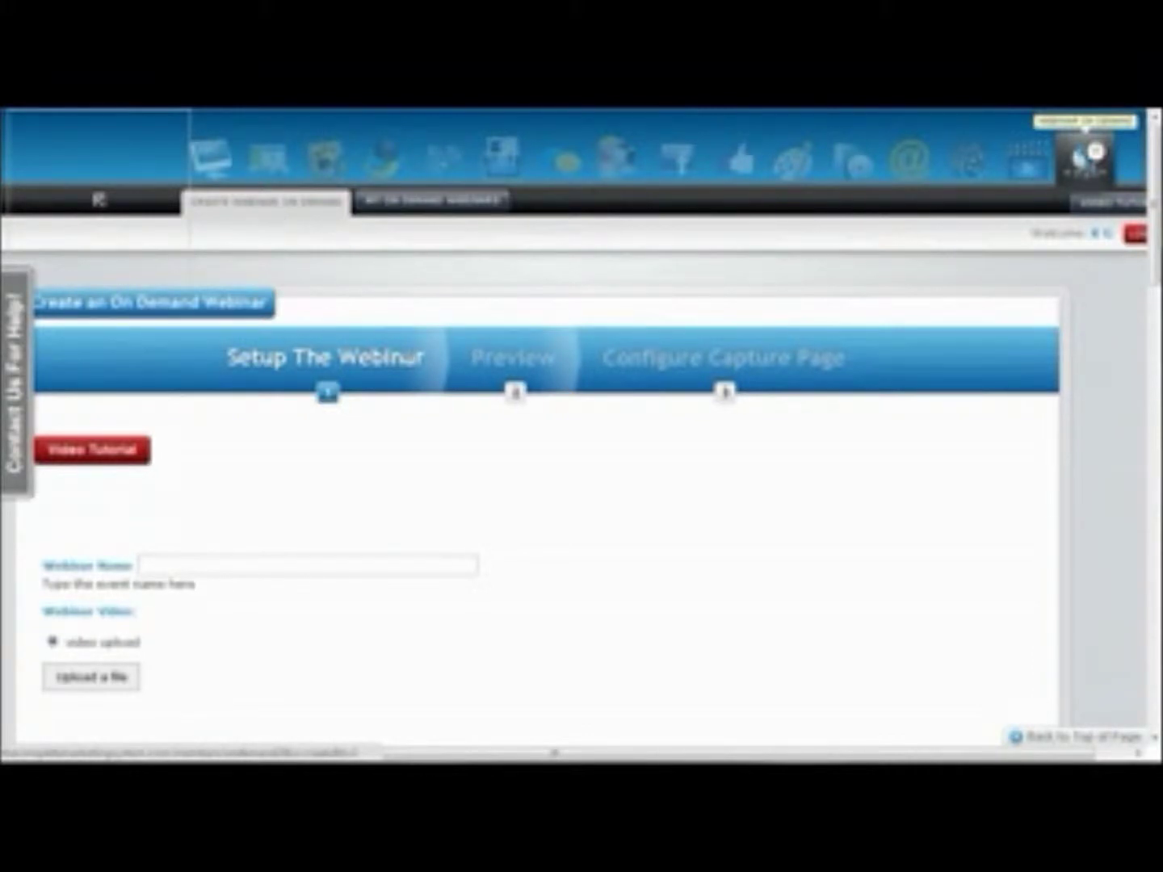
{"action": "scroll", "coordinate": [614, 494], "scroll_direction": "down", "scroll_amount": 1}
{"action": "scroll", "coordinate": [617, 497], "scroll_direction": "down", "scroll_amount": 1}
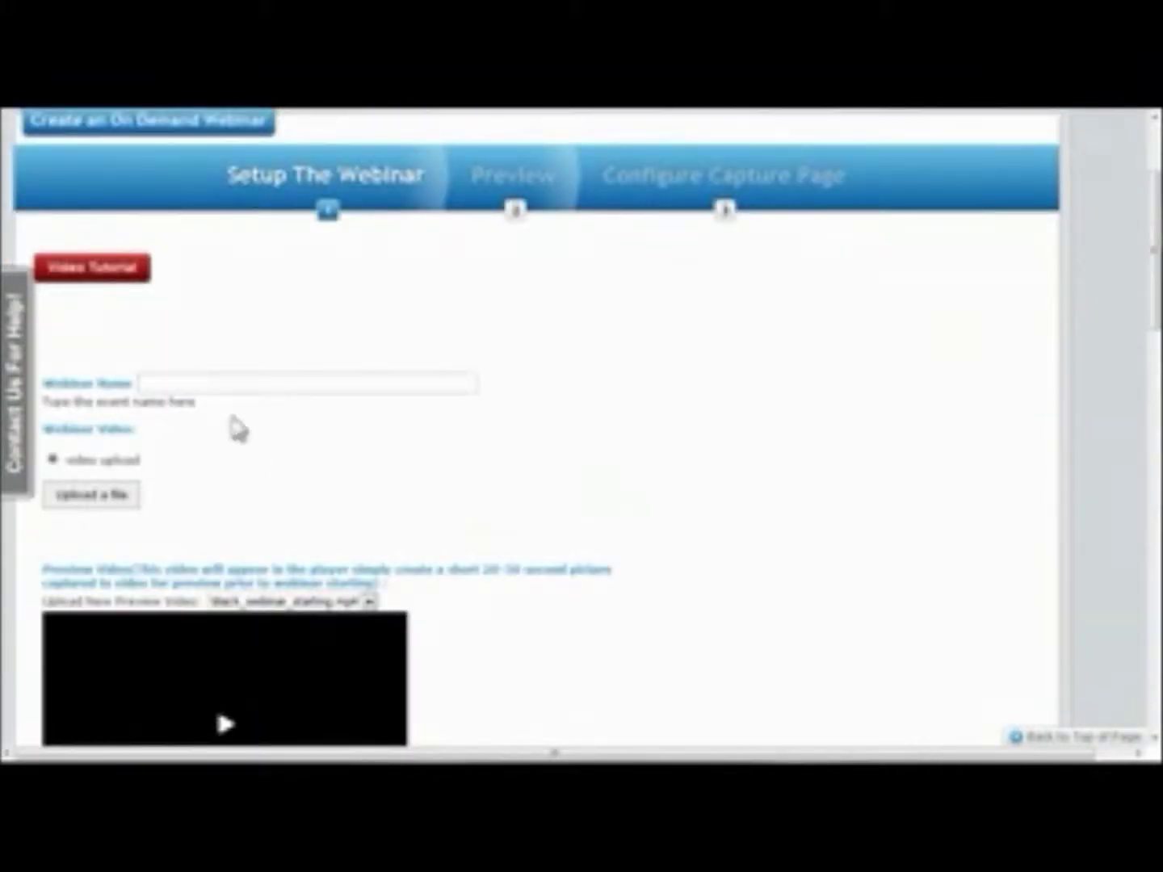
{"action": "left_click", "coordinate": [289, 381]}
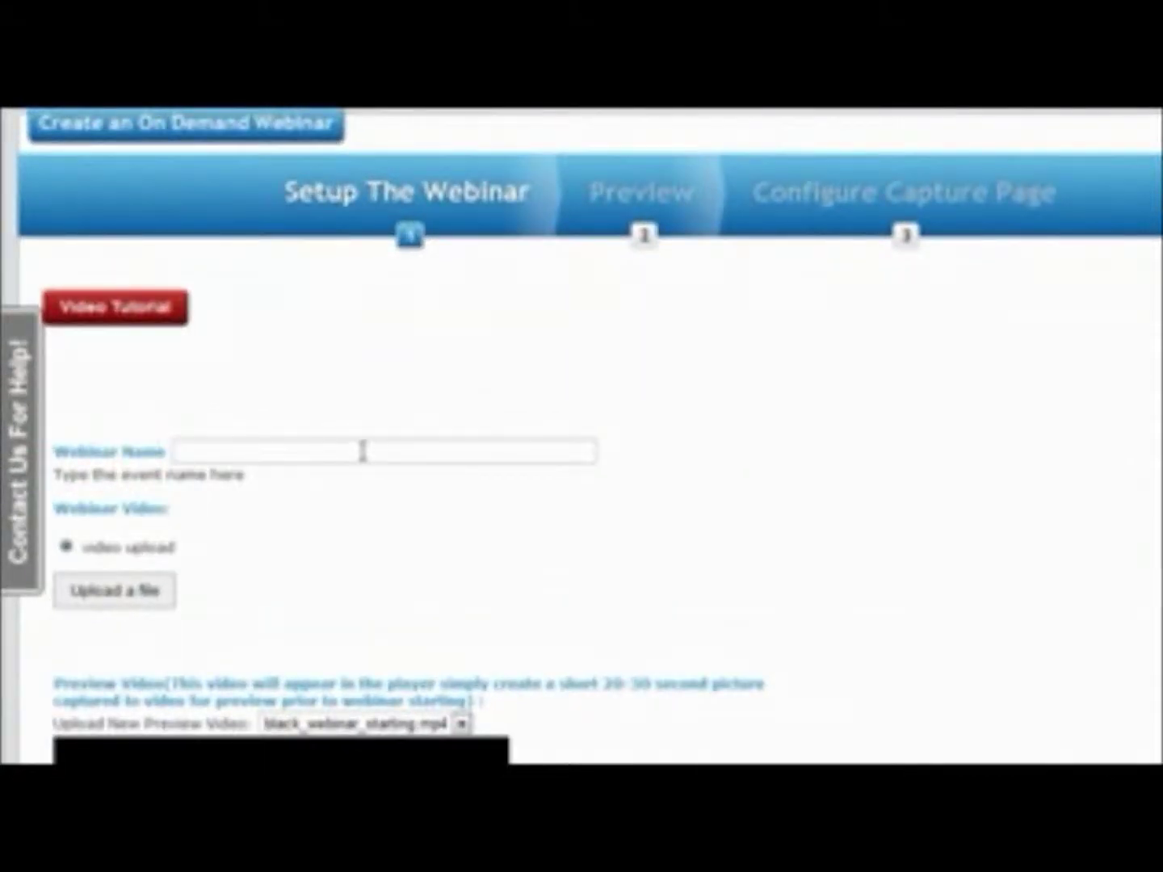
{"action": "type", "text": "my webinar"}
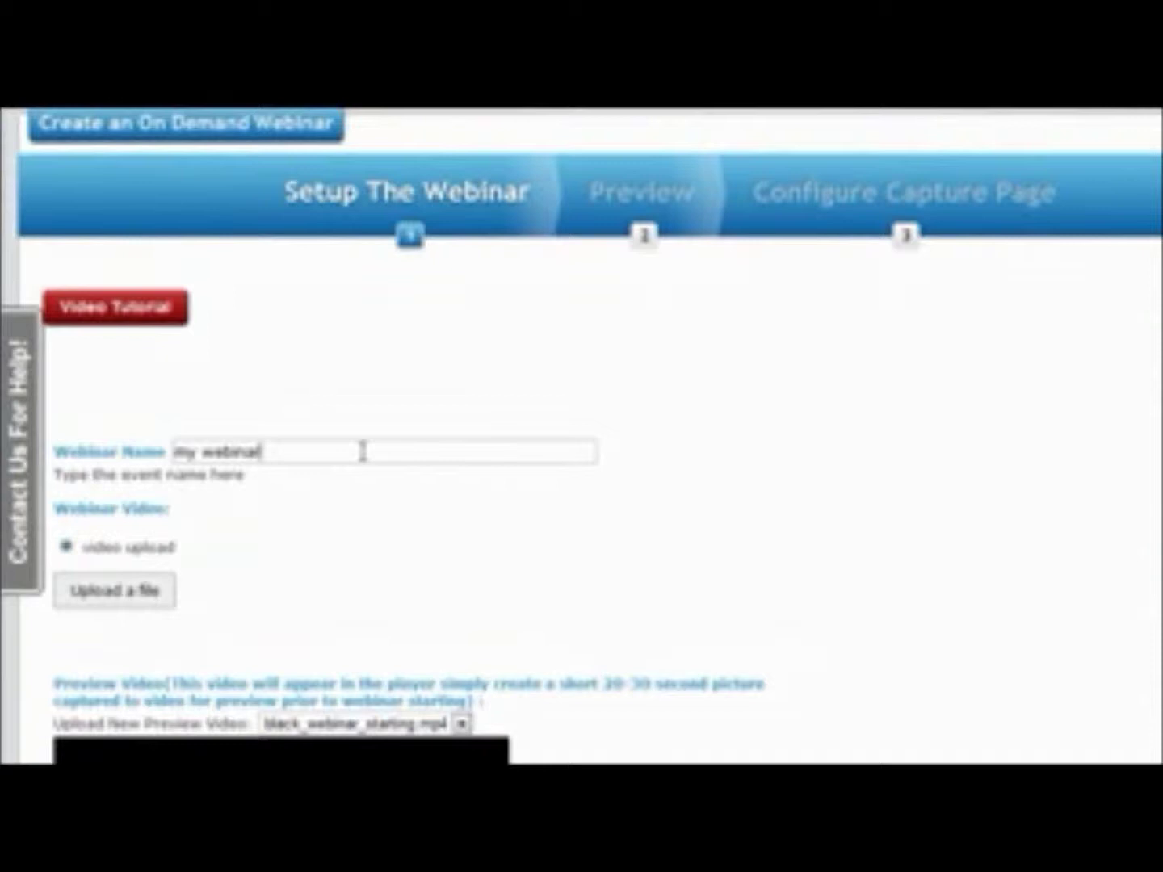
Upload Sample ppt.wmv from the computer's video library as the webinar video.
{"action": "scroll", "coordinate": [438, 607], "scroll_direction": "down", "scroll_amount": 1}
{"action": "left_click", "coordinate": [150, 505]}
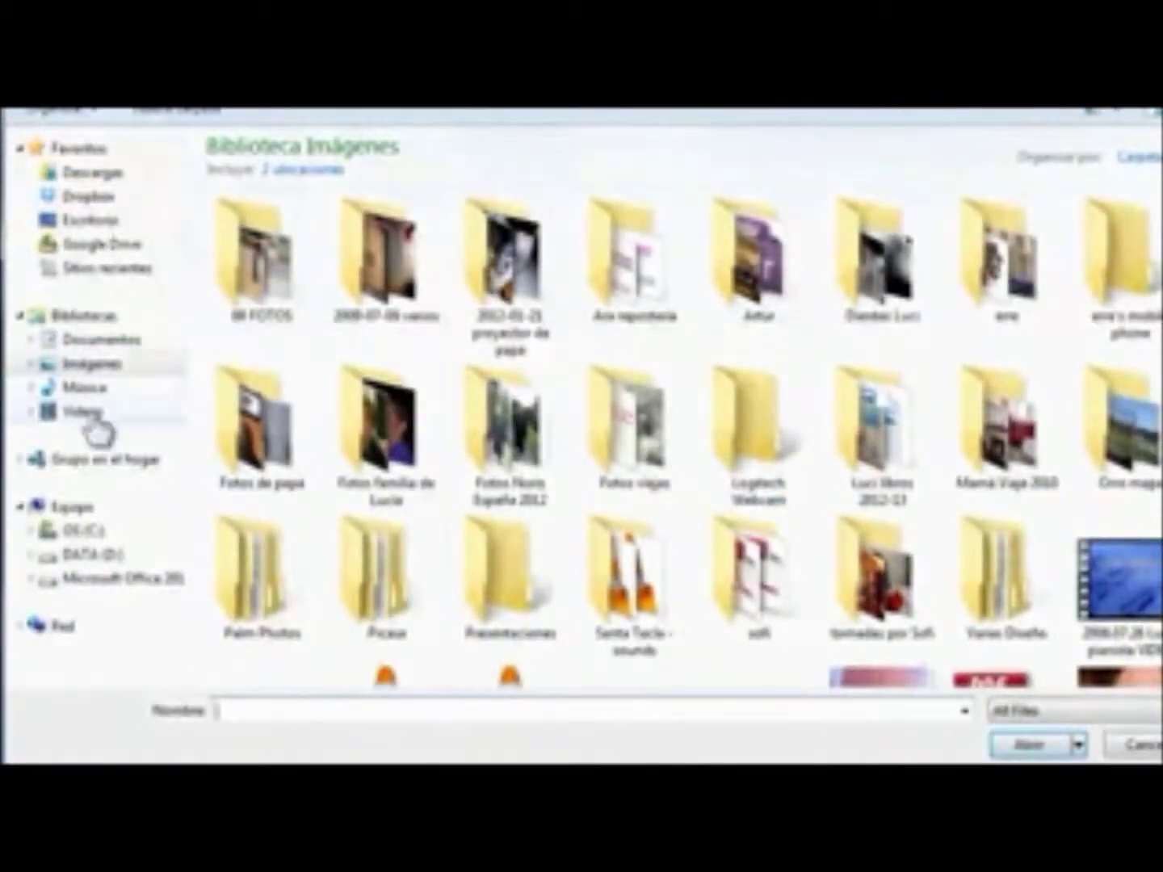
{"action": "left_click", "coordinate": [84, 412]}
{"action": "left_click", "coordinate": [896, 293]}
{"action": "left_click", "coordinate": [1033, 744]}
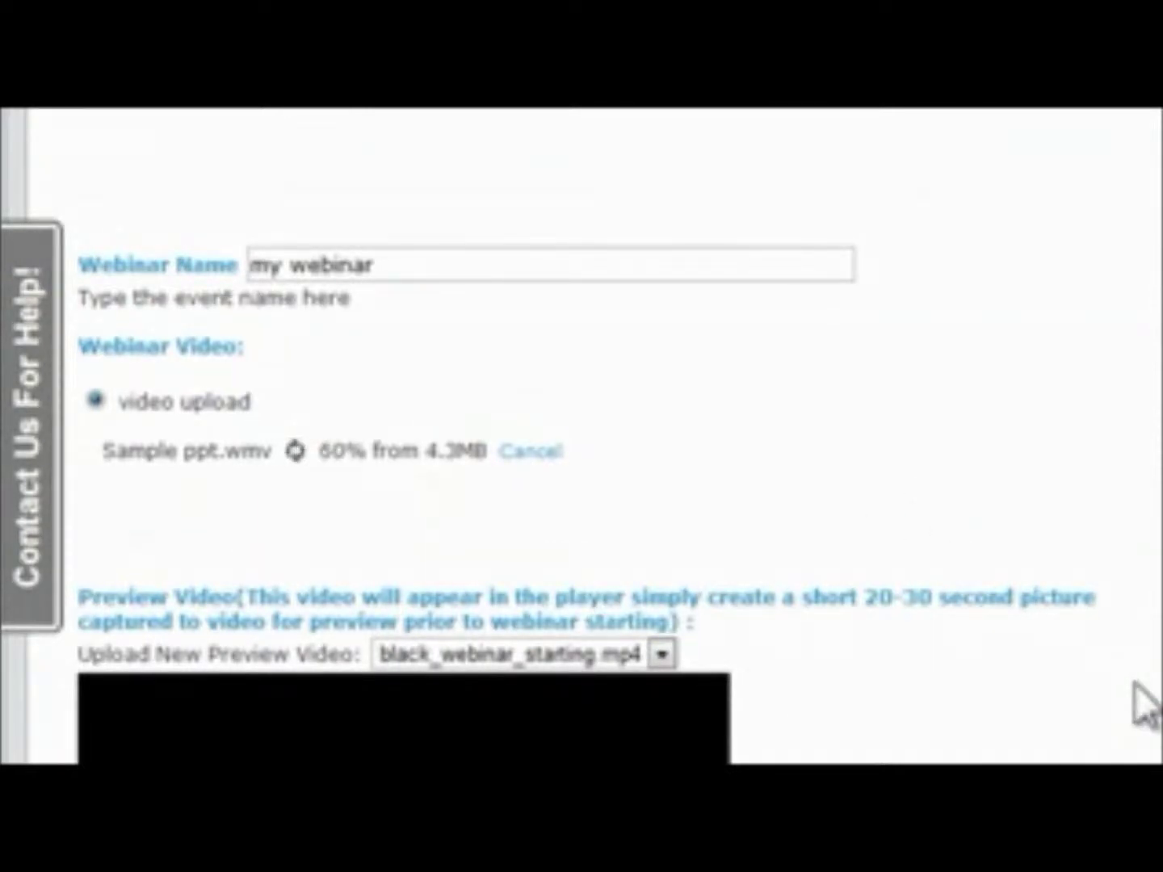
Choose curtain.mp4 as the webinar's preview video, play it briefly and pause it.
{"action": "scroll", "coordinate": [839, 534], "scroll_direction": "down", "scroll_amount": 2}
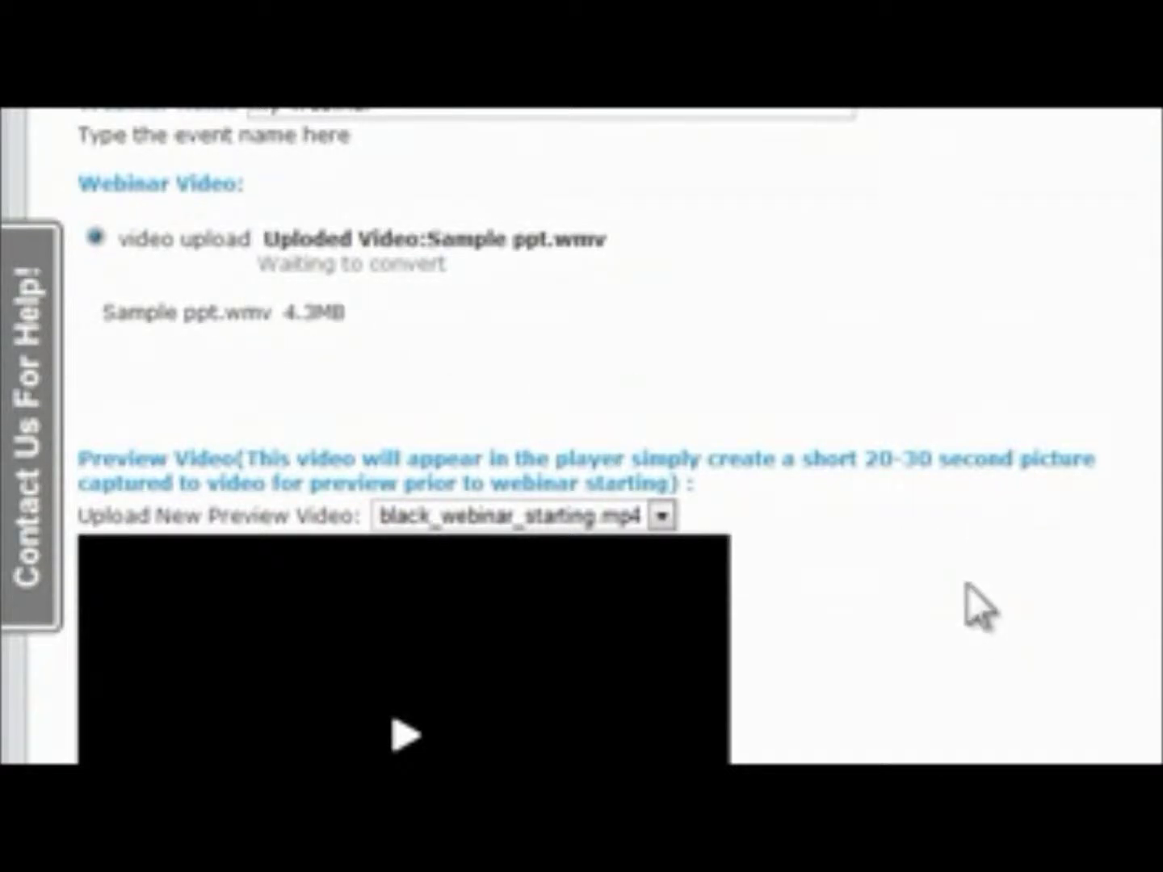
{"action": "scroll", "coordinate": [967, 597], "scroll_direction": "down", "scroll_amount": 4}
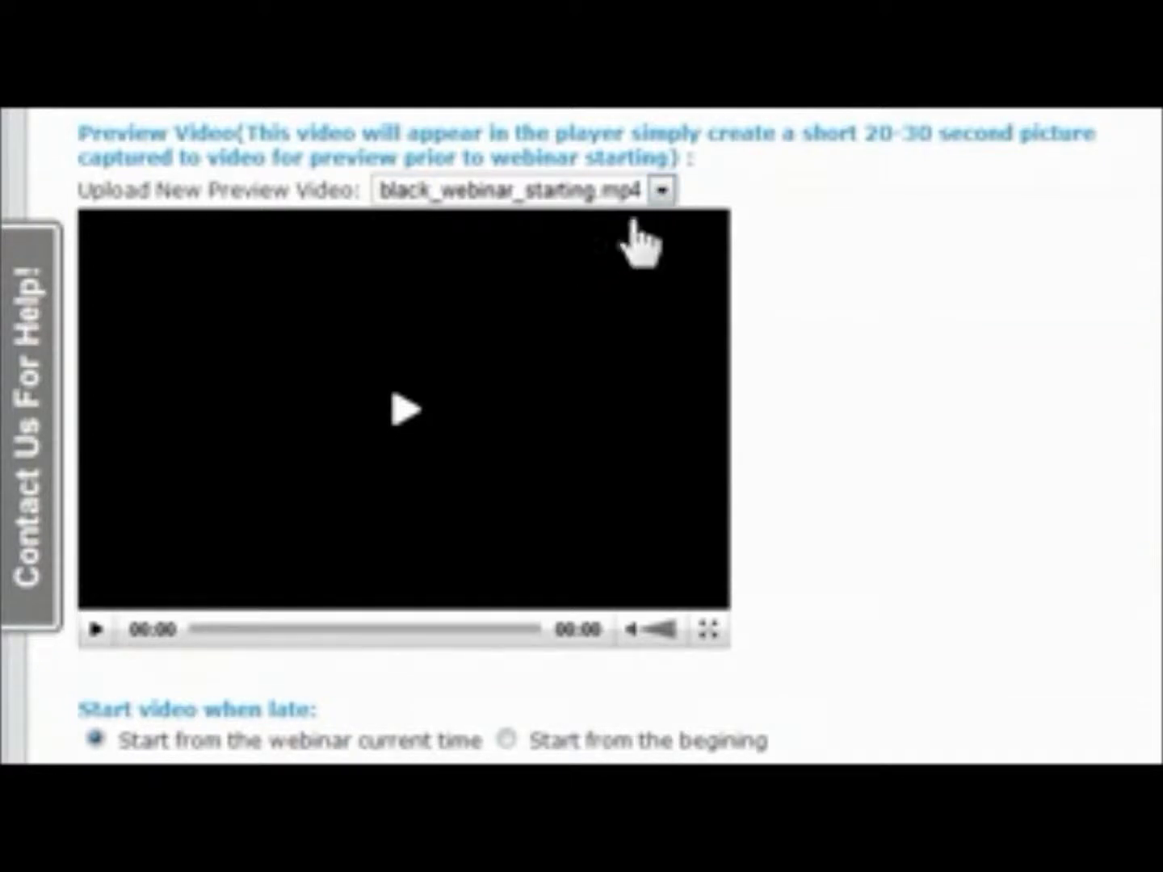
{"action": "left_click", "coordinate": [664, 194]}
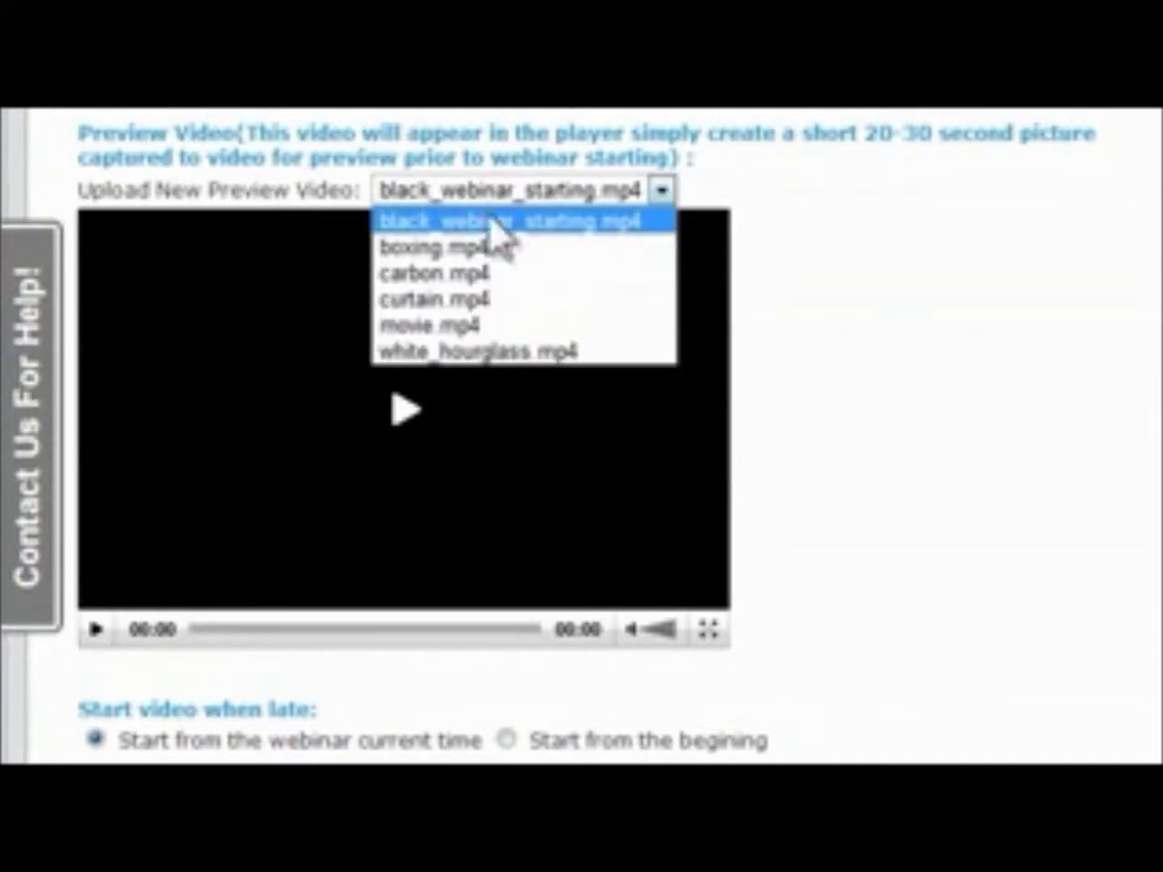
{"action": "left_click", "coordinate": [446, 300]}
{"action": "left_click", "coordinate": [404, 412]}
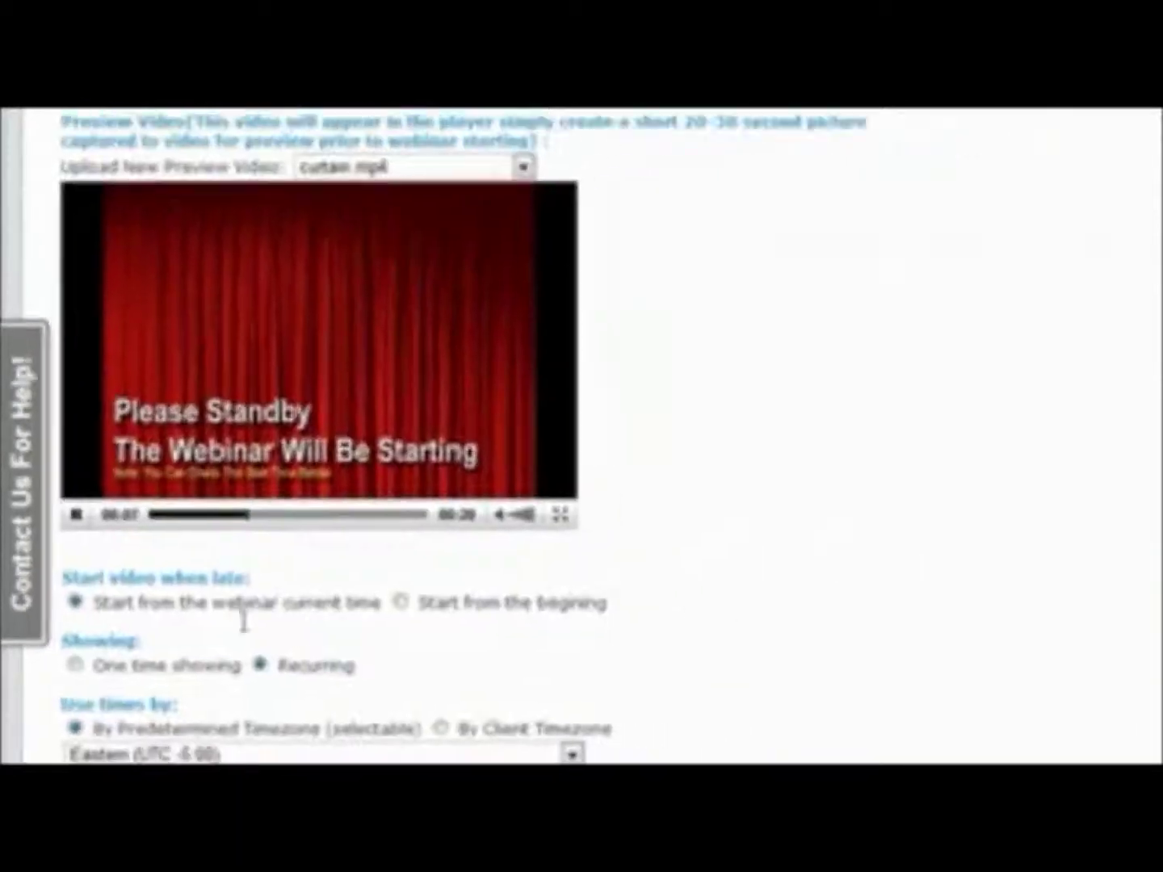
{"action": "left_click", "coordinate": [96, 628]}
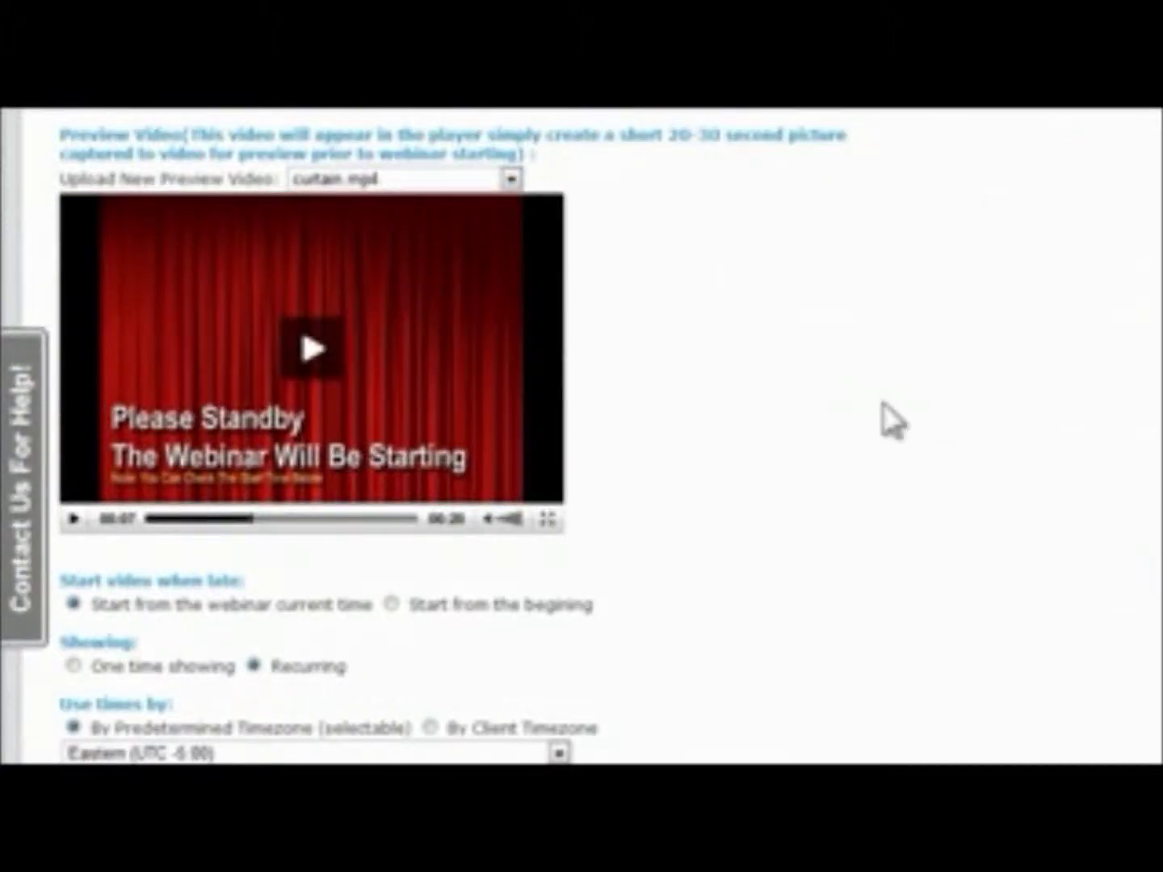
Try the one time showing schedule for the webinar and return it to Recurring.
{"action": "scroll", "coordinate": [882, 415], "scroll_direction": "down", "scroll_amount": 3}
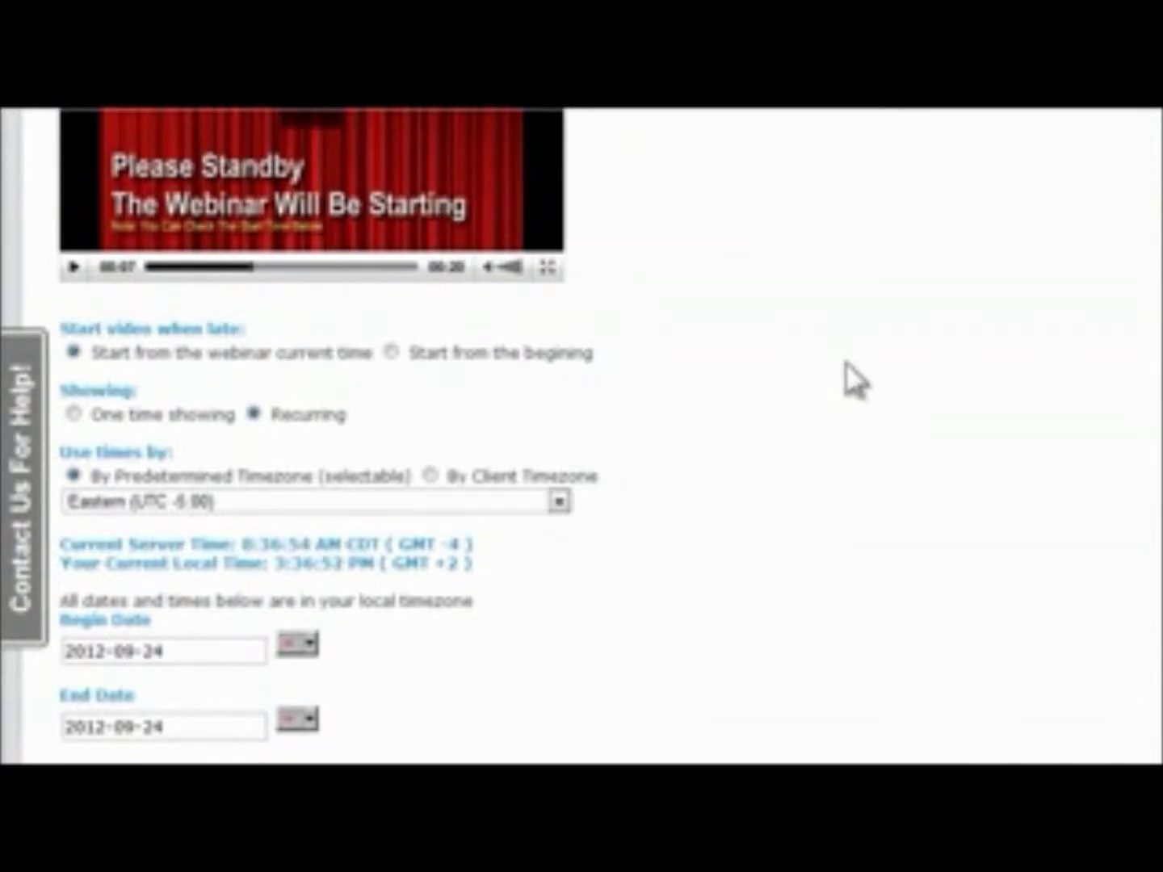
{"action": "scroll", "coordinate": [161, 388], "scroll_direction": "down", "scroll_amount": 2}
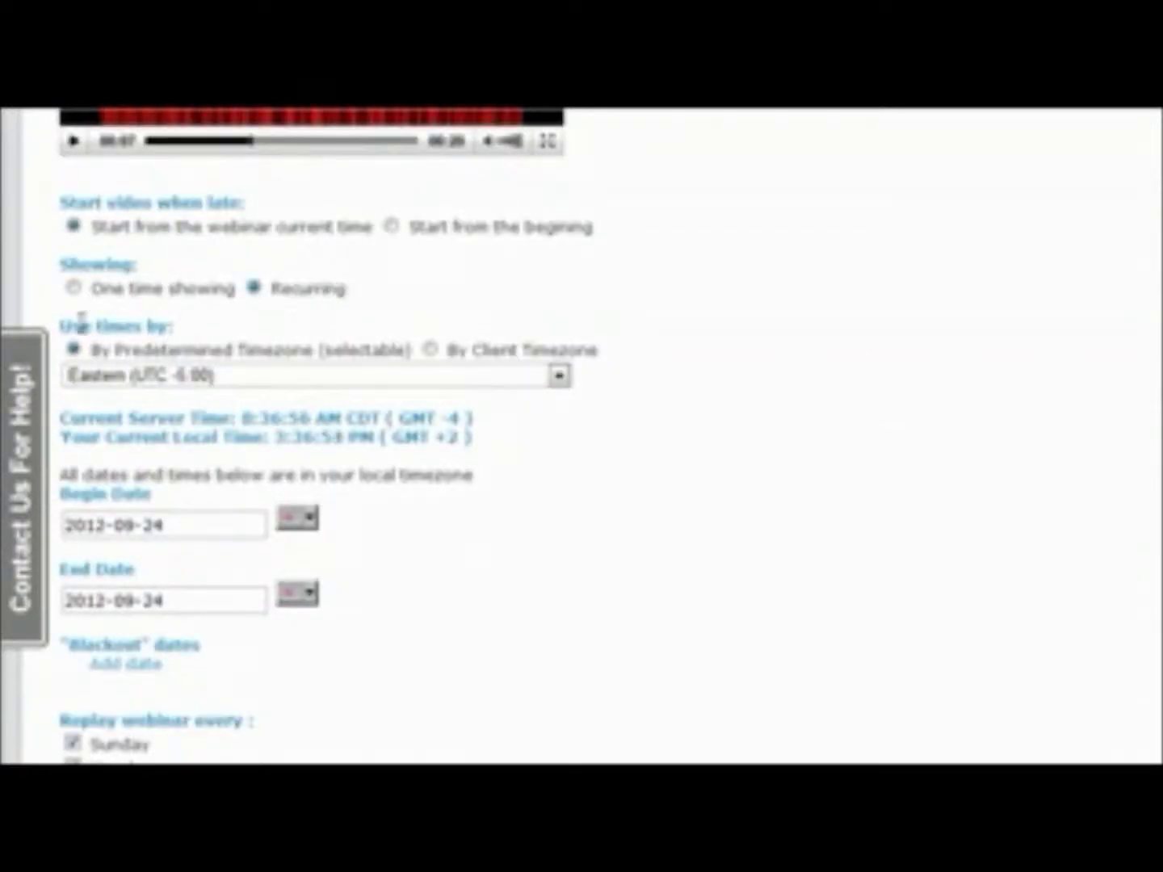
{"action": "left_click", "coordinate": [71, 290]}
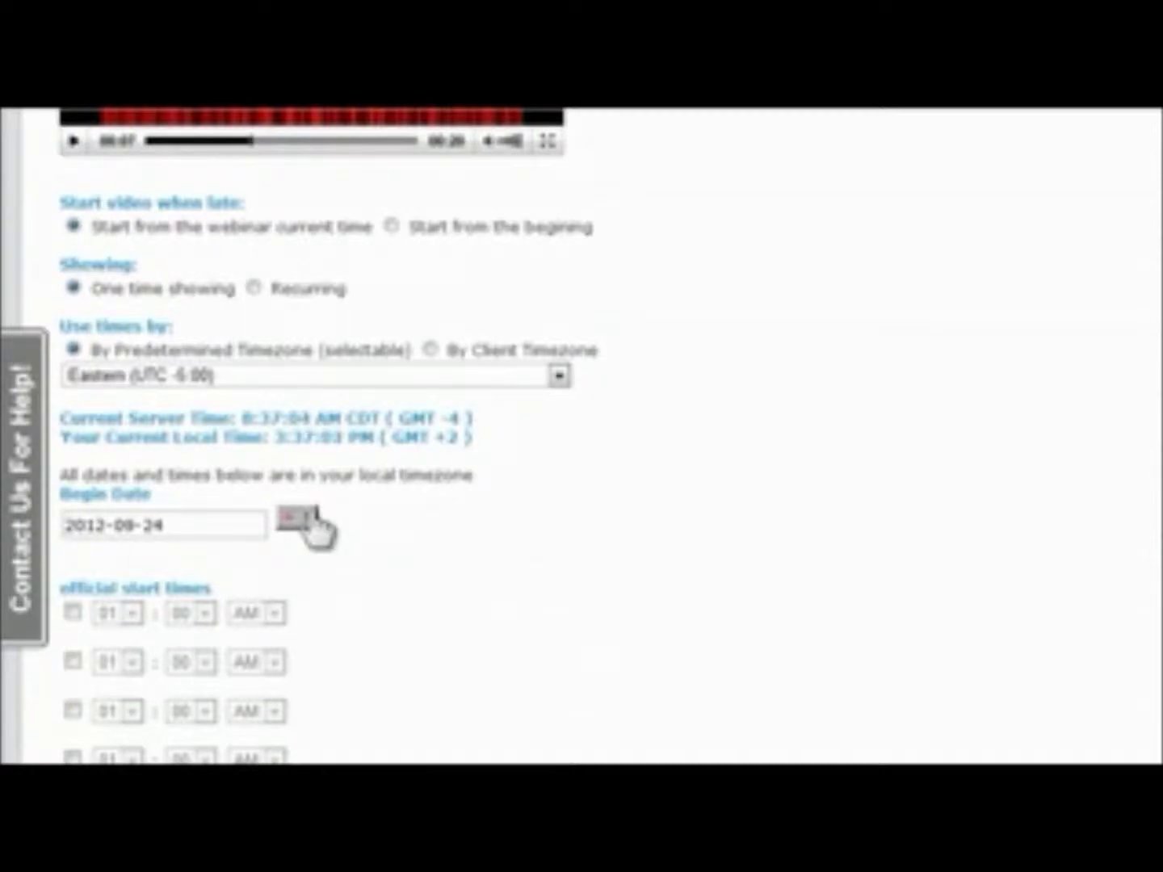
{"action": "scroll", "coordinate": [568, 500], "scroll_direction": "down", "scroll_amount": 2}
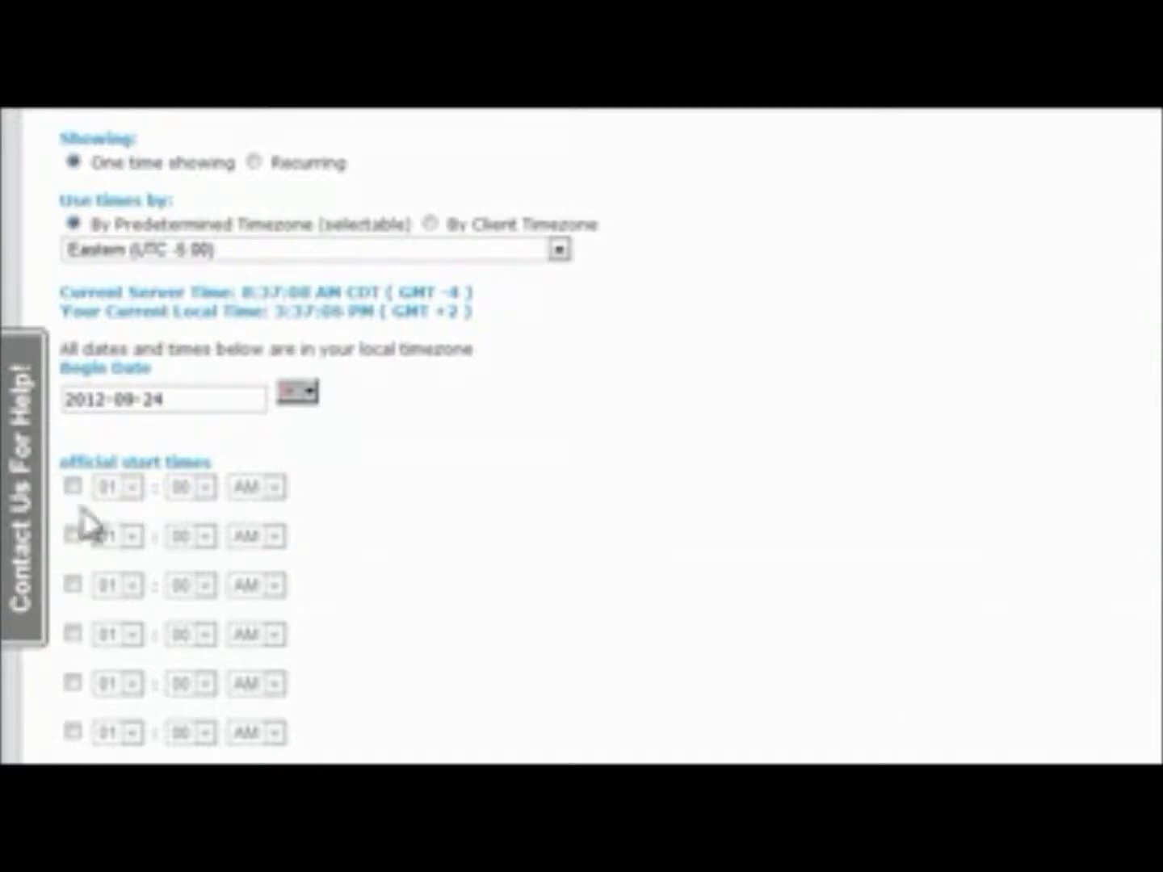
{"action": "scroll", "coordinate": [547, 575], "scroll_direction": "up", "scroll_amount": 2}
{"action": "left_click", "coordinate": [253, 289]}
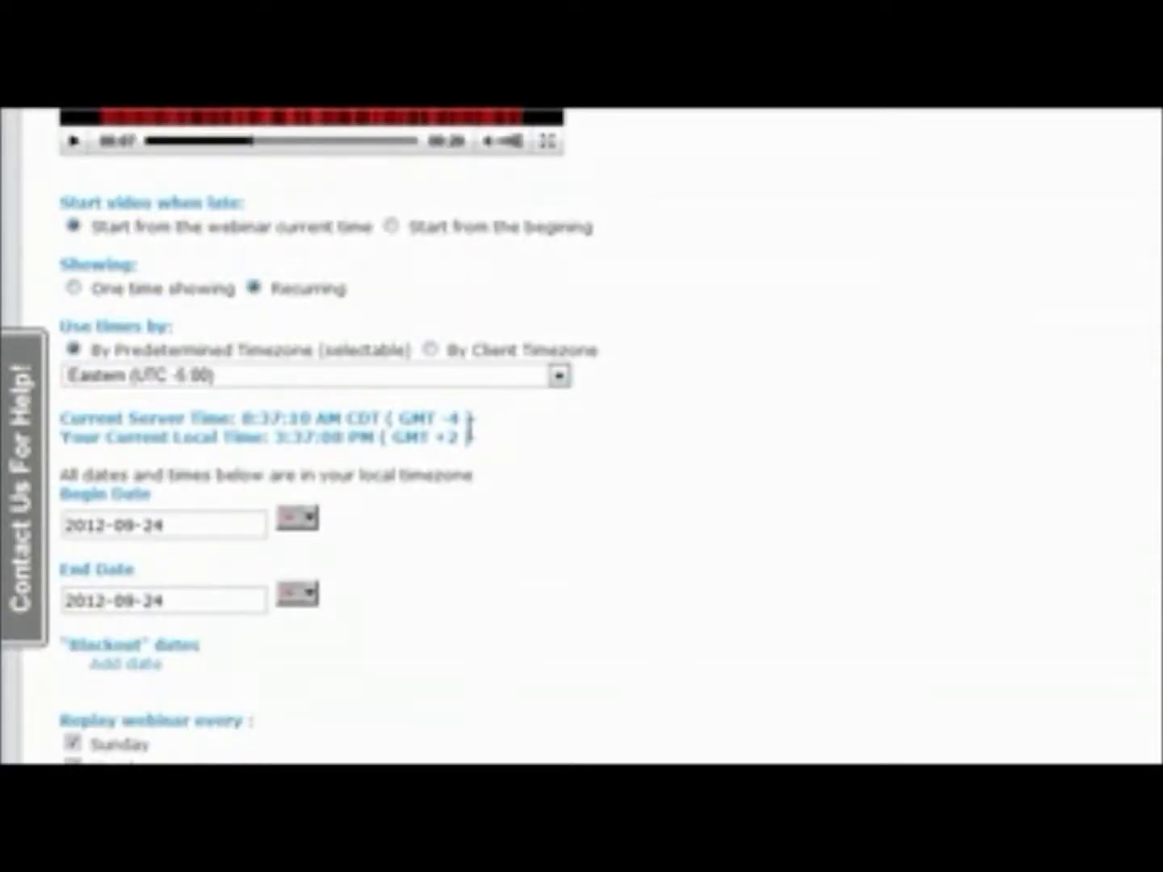
Set the recurring webinar's end date to 2012-12-20 and exclude Sunday and Saturday from its replay days.
{"action": "scroll", "coordinate": [678, 598], "scroll_direction": "down", "scroll_amount": 2}
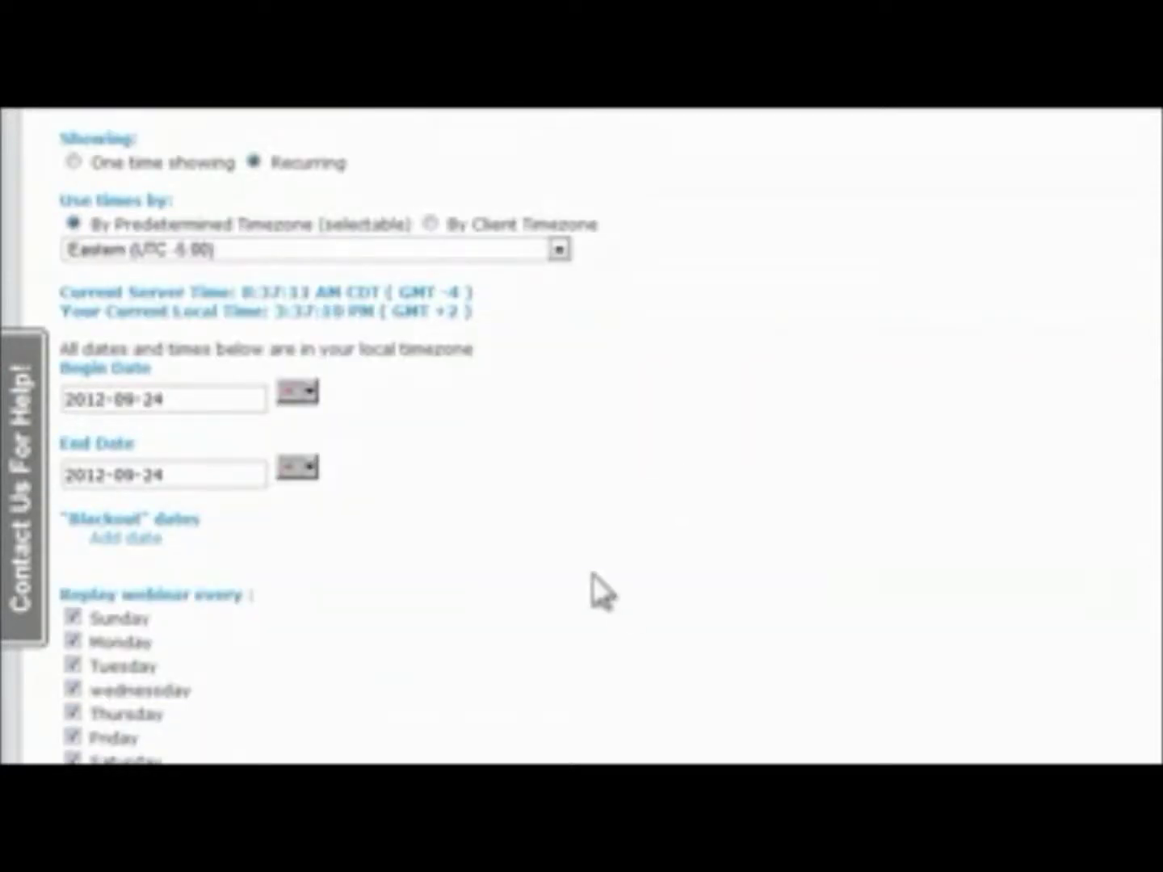
{"action": "left_click", "coordinate": [297, 468]}
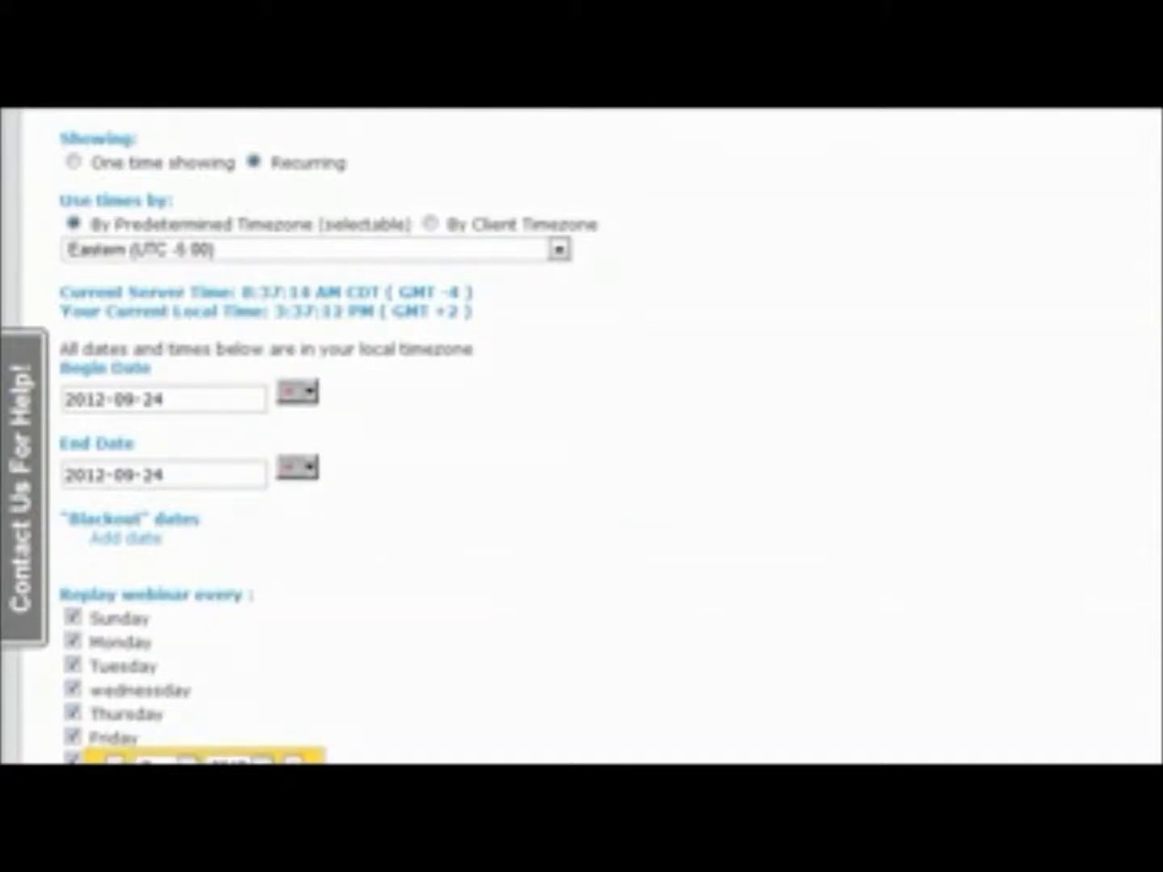
{"action": "left_click", "coordinate": [162, 759]}
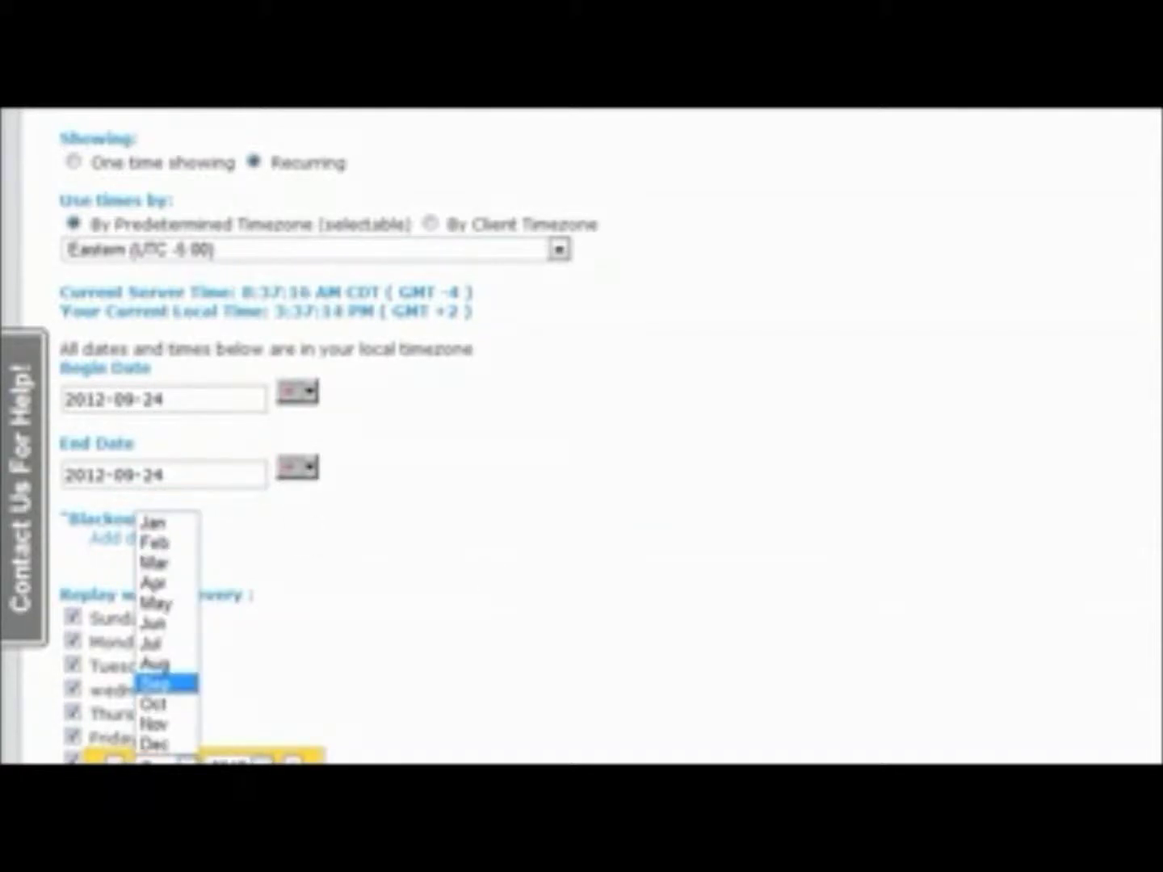
{"action": "left_click", "coordinate": [176, 757]}
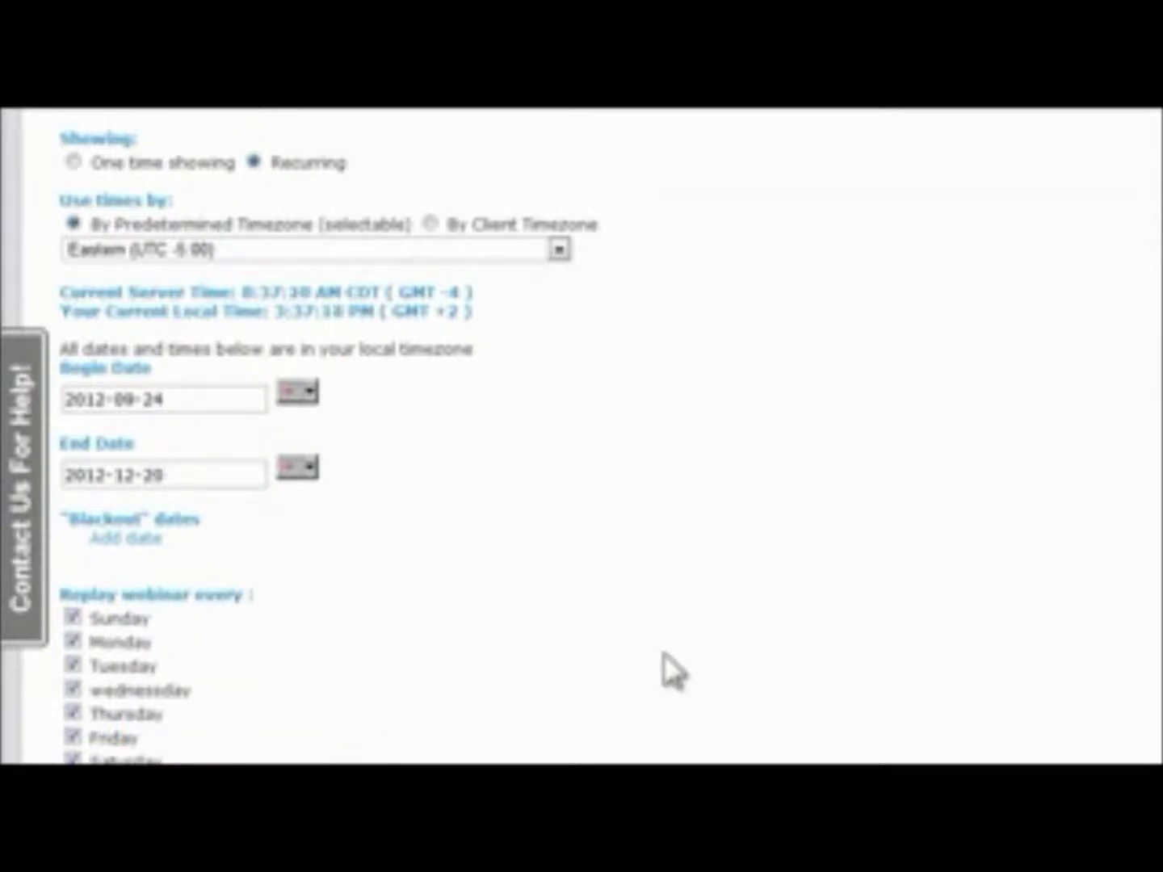
{"action": "left_click", "coordinate": [73, 618]}
{"action": "left_click", "coordinate": [73, 759]}
Enable the webinar's first official start time and set its hour and AM/PM period.
{"action": "scroll", "coordinate": [452, 658], "scroll_direction": "down", "scroll_amount": 5}
{"action": "left_click", "coordinate": [73, 465]}
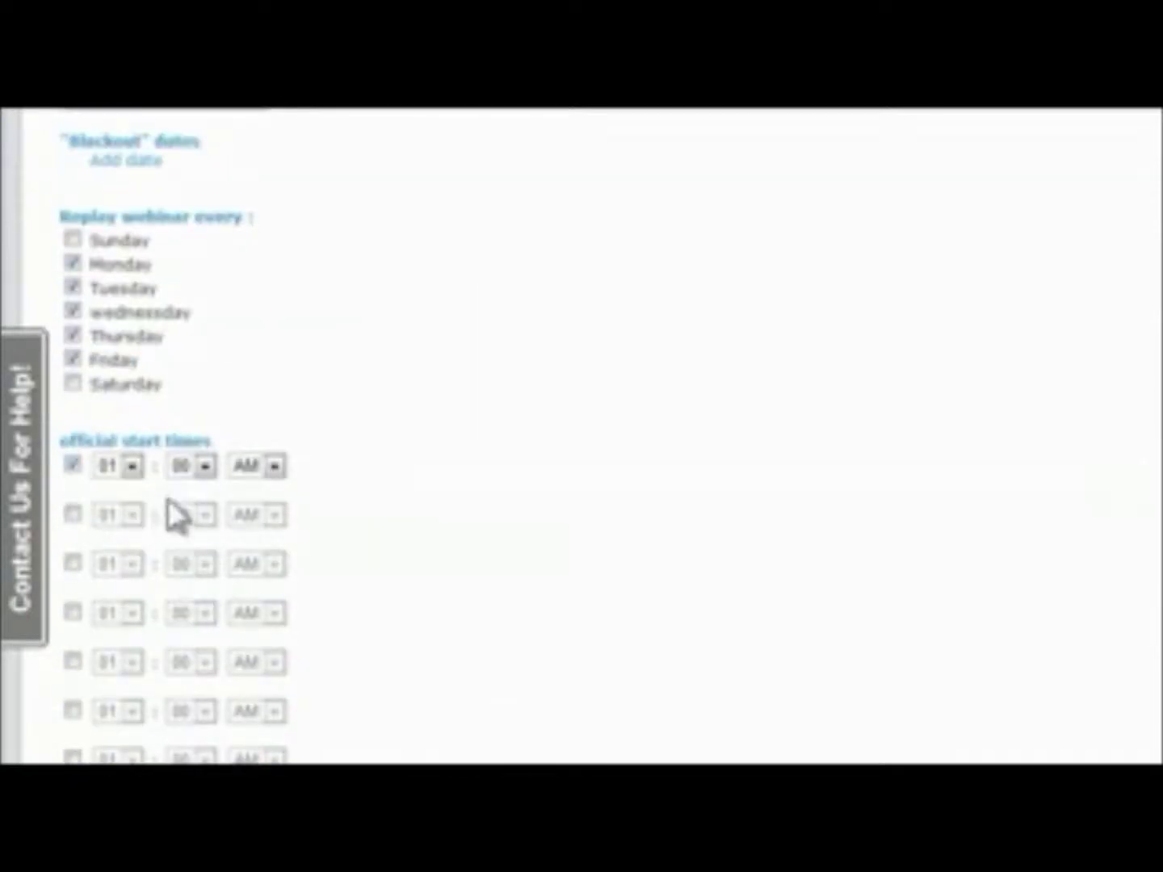
{"action": "left_click", "coordinate": [131, 468]}
{"action": "left_click", "coordinate": [109, 548]}
{"action": "left_click", "coordinate": [275, 466]}
{"action": "left_click", "coordinate": [283, 511]}
{"action": "scroll", "coordinate": [515, 476], "scroll_direction": "up", "scroll_amount": 6}
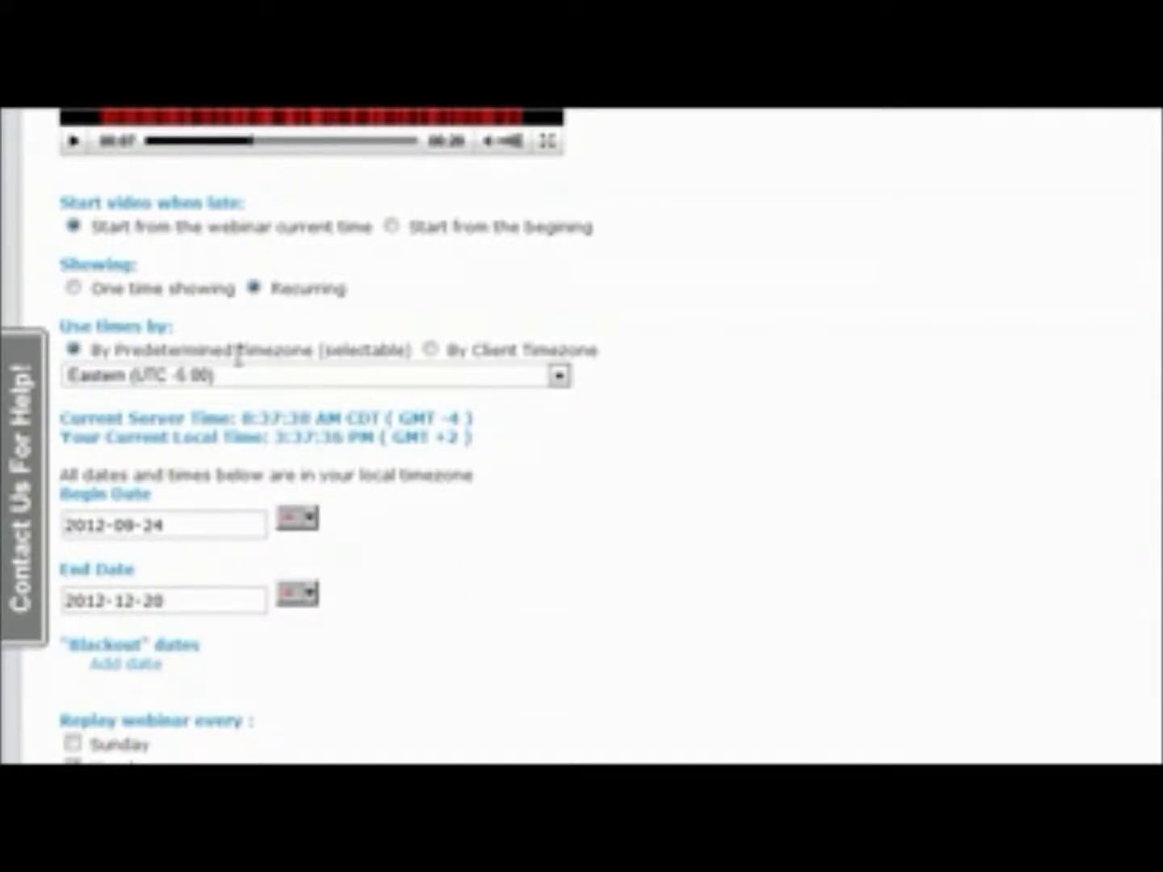
Base the webinar times on the client timezone and set the number of guests shown in the webinar room to 123.
{"action": "left_click", "coordinate": [431, 352]}
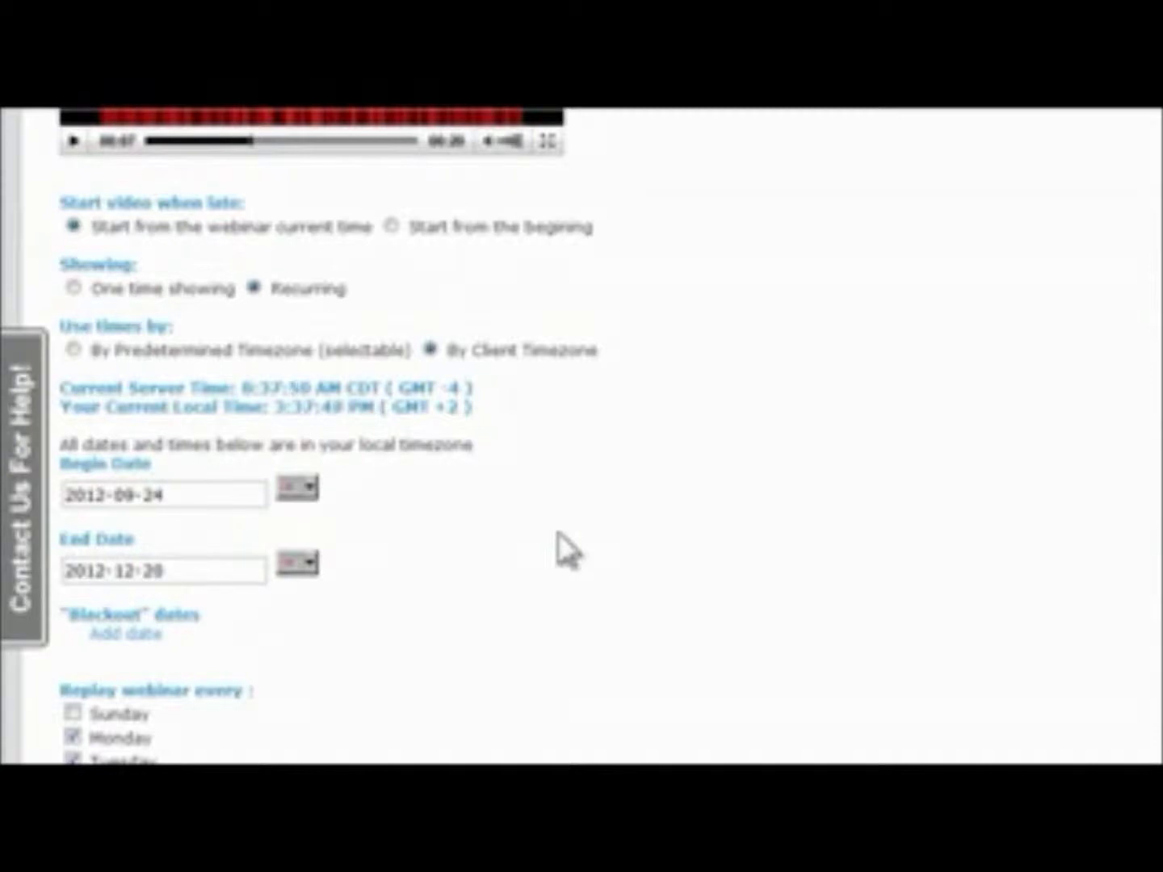
{"action": "scroll", "coordinate": [563, 549], "scroll_direction": "down", "scroll_amount": 10}
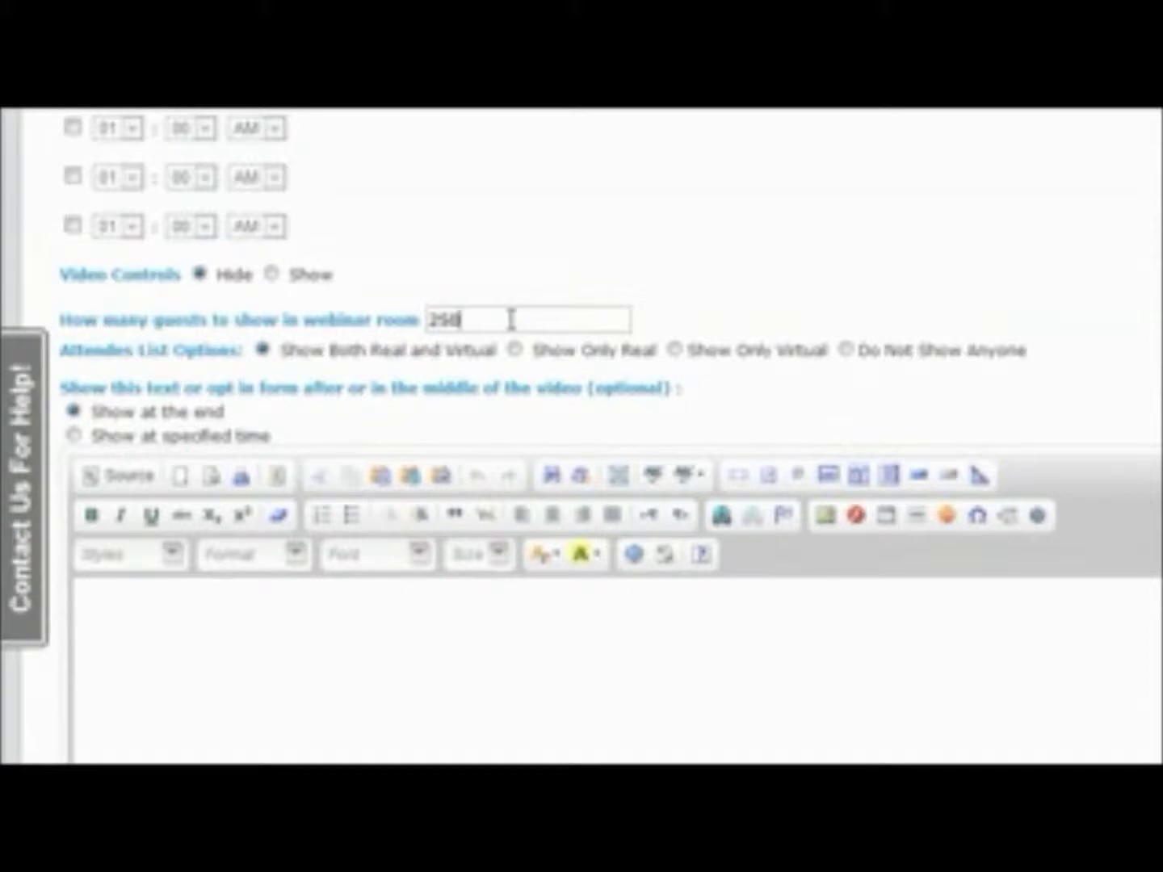
{"action": "key", "text": "BackSpace"}
{"action": "key", "text": "BackSpace"}
{"action": "key", "text": "BackSpace"}
{"action": "type", "text": "123"}
{"action": "key", "text": "BackSpace"}
{"action": "key", "text": "BackSpace"}
{"action": "key", "text": "BackSpace"}
{"action": "type", "text": "123"}
Set the optional text or opt-in form to show at a specified time in the video.
{"action": "scroll", "coordinate": [517, 721], "scroll_direction": "down", "scroll_amount": 3}
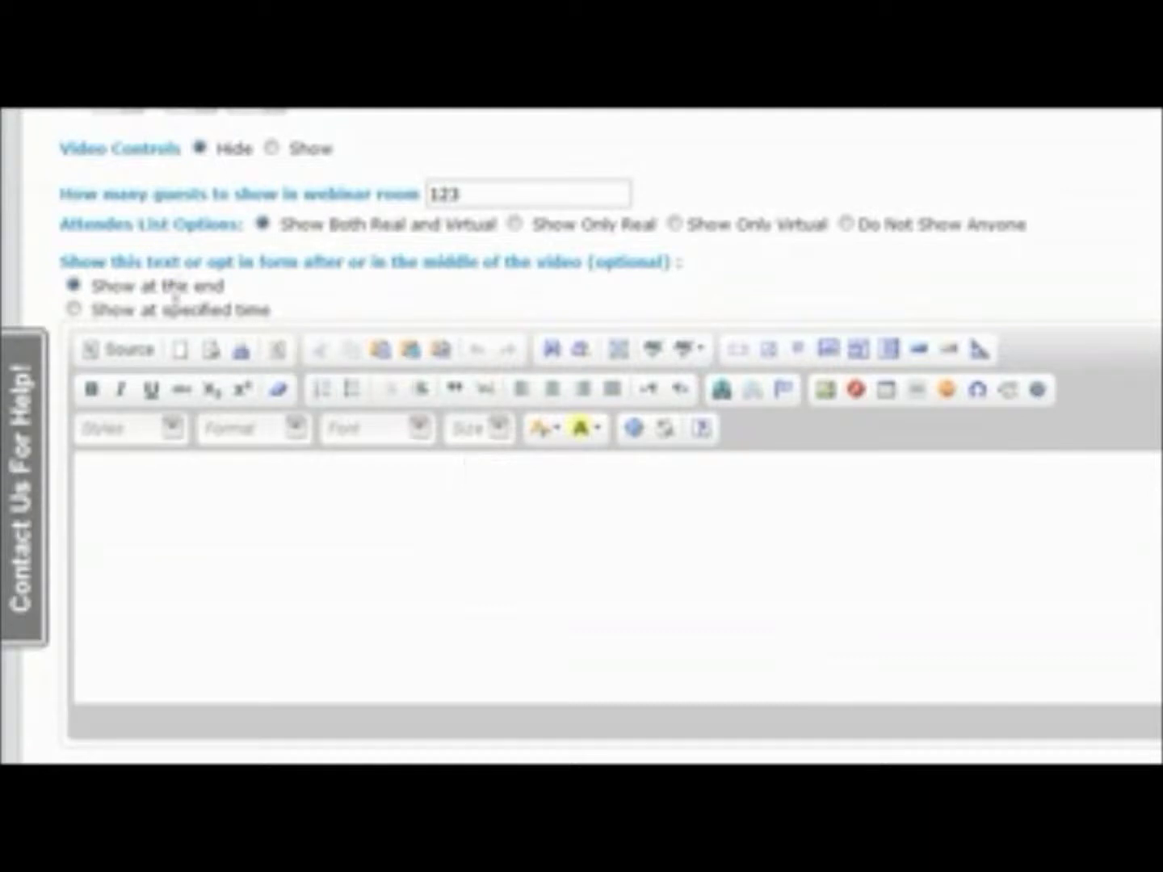
{"action": "left_click", "coordinate": [74, 310]}
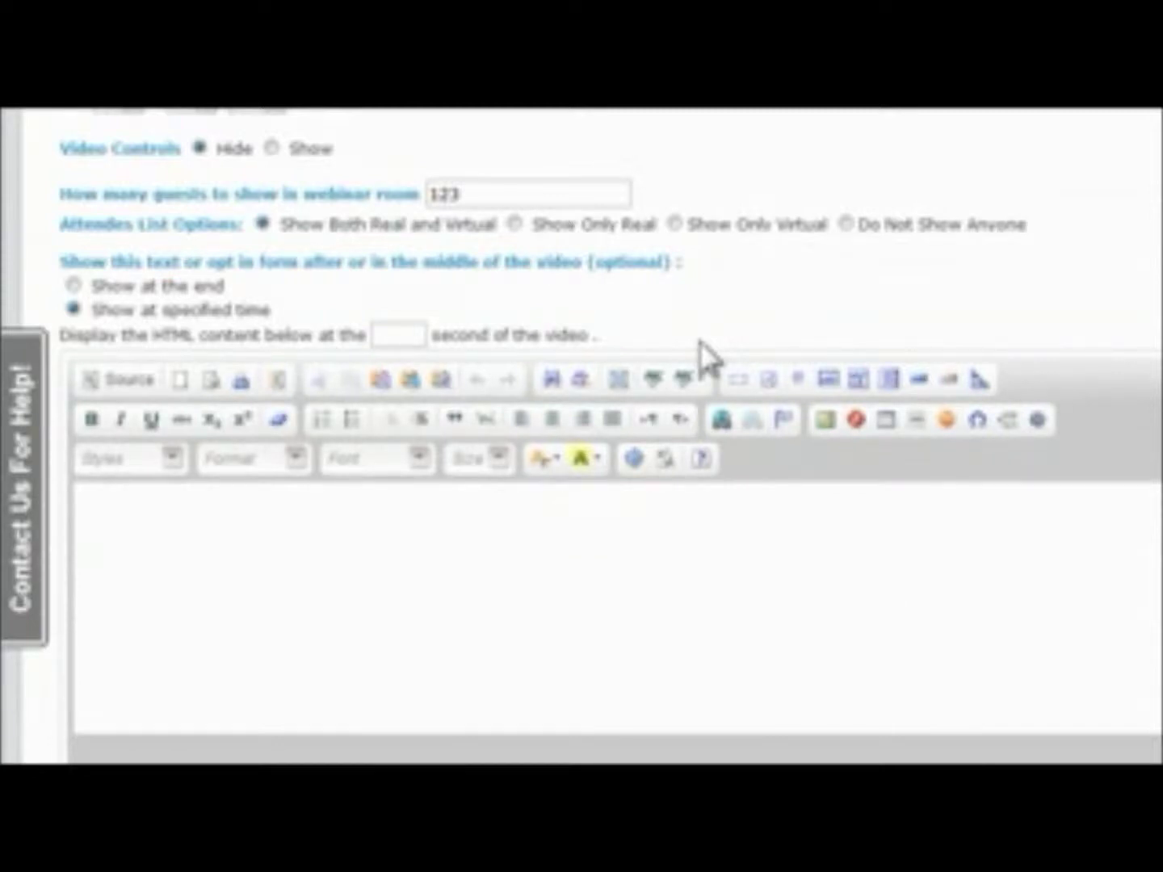
{"action": "left_click", "coordinate": [717, 597]}
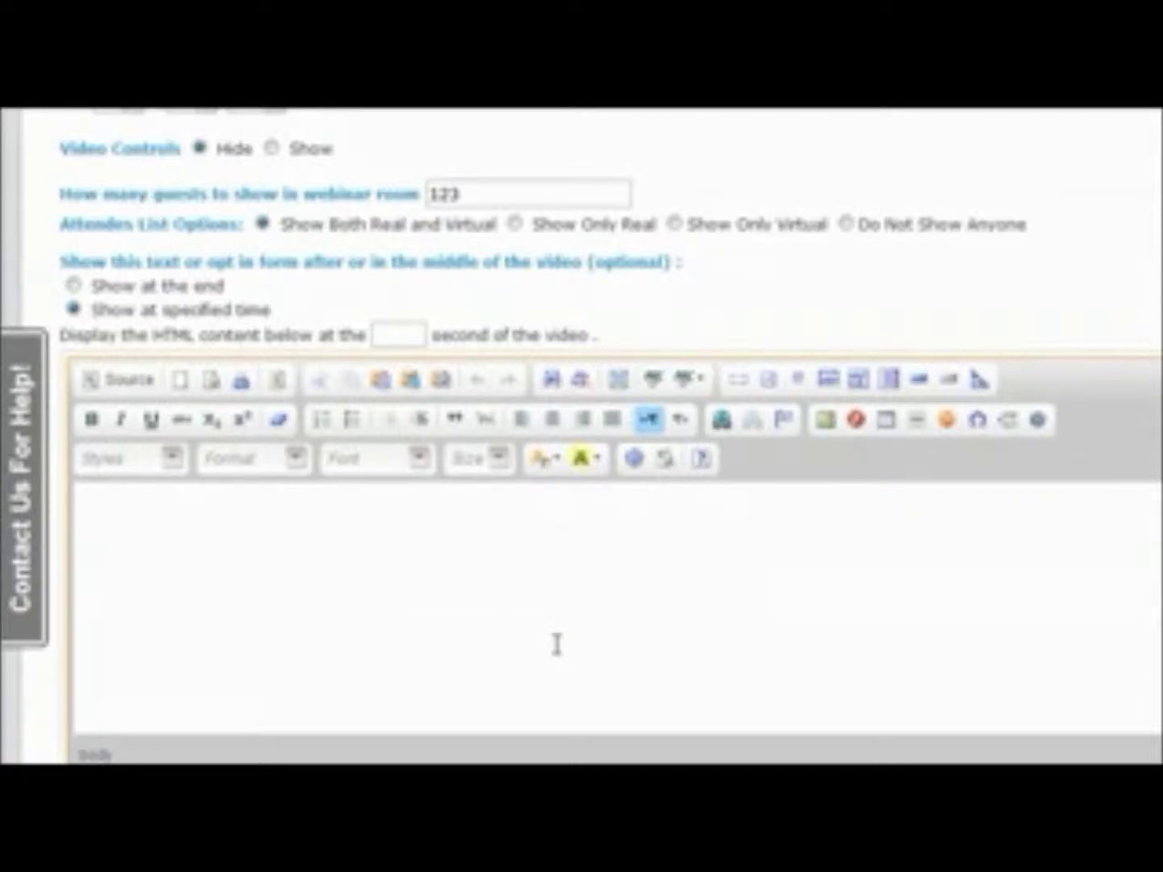
{"action": "scroll", "coordinate": [556, 644], "scroll_direction": "down", "scroll_amount": 1}
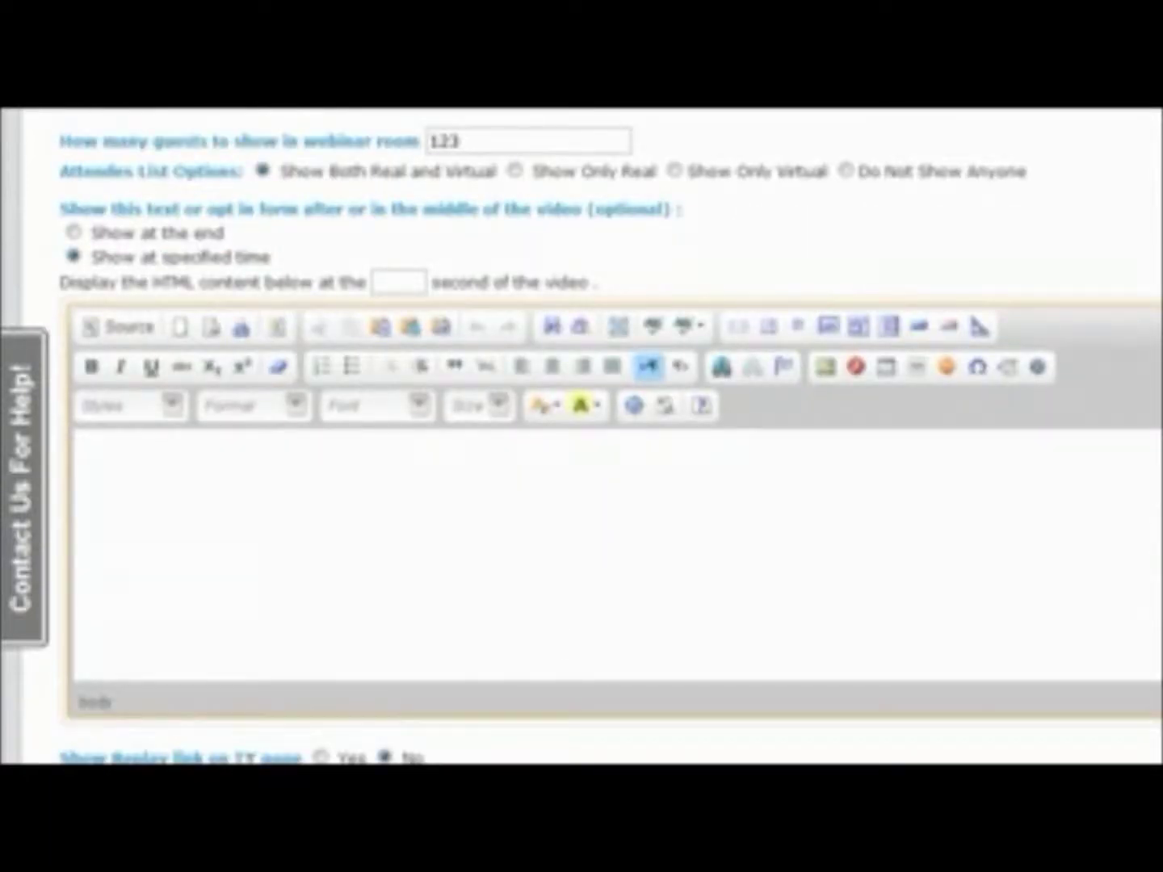
Submit the webinar setup and continue past the preview stage to the capture page configuration.
{"action": "left_click", "coordinate": [944, 558]}
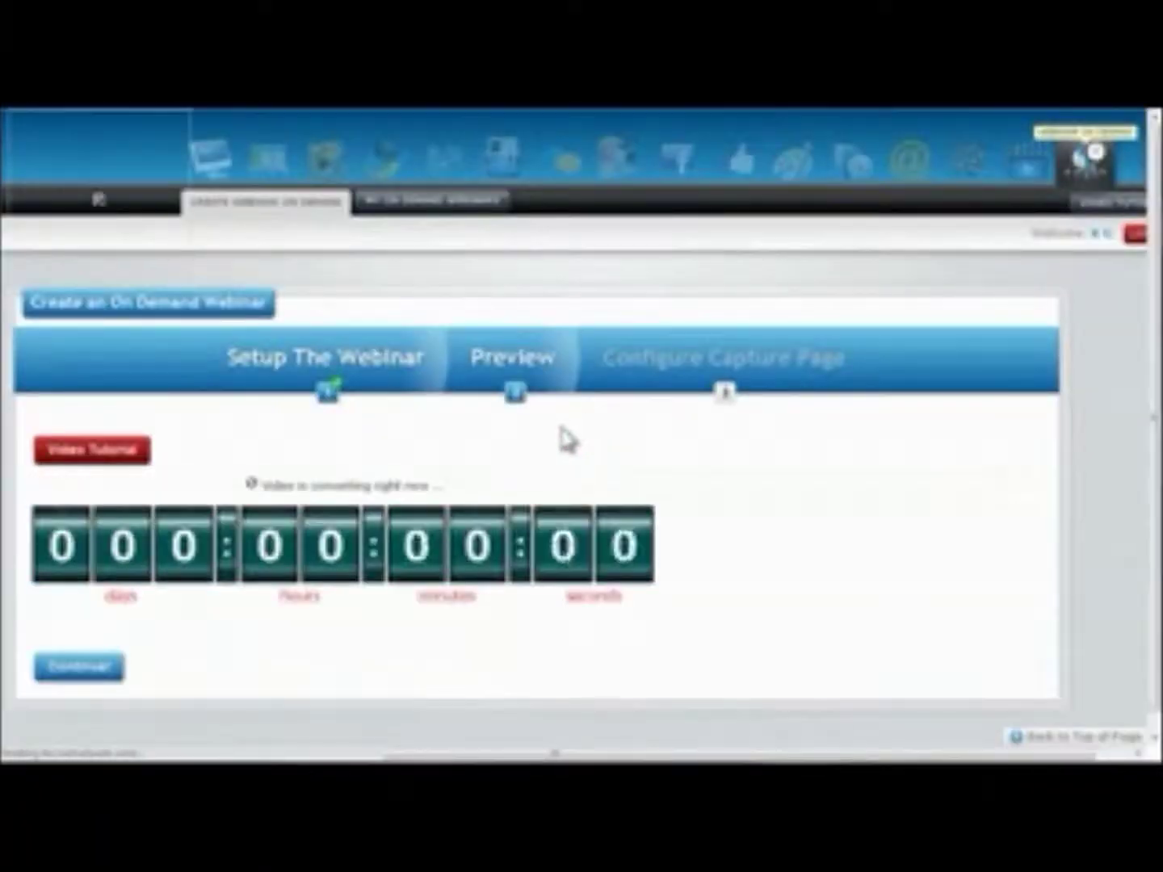
{"action": "scroll", "coordinate": [646, 565], "scroll_direction": "down", "scroll_amount": 1}
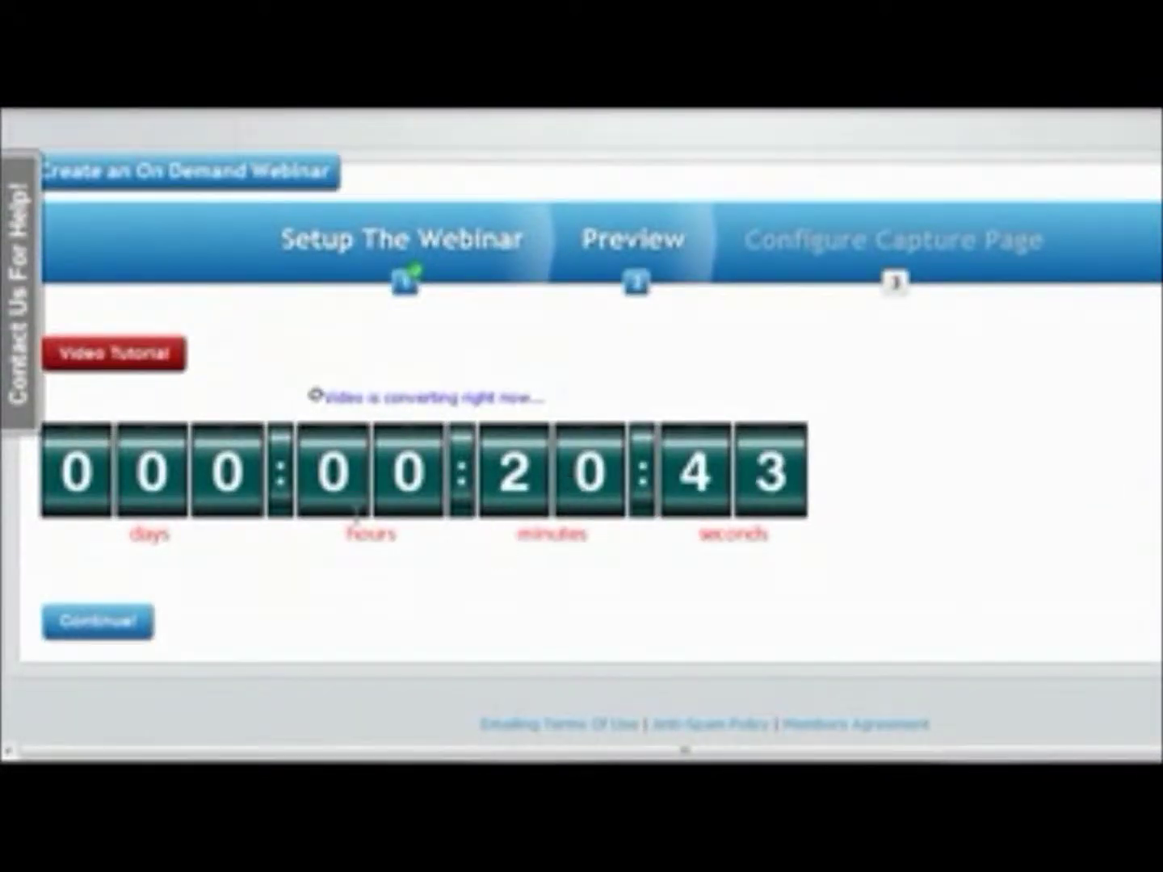
{"action": "left_click", "coordinate": [109, 628]}
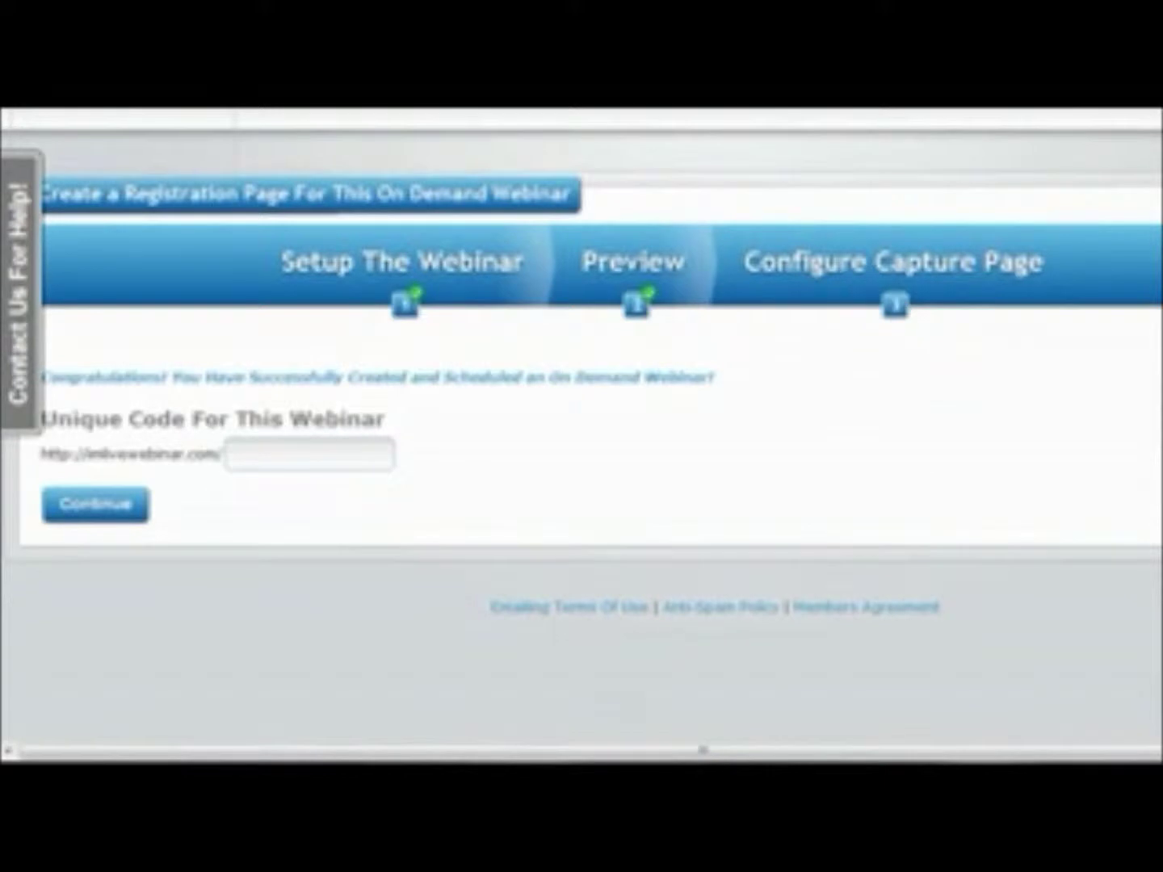
Set the webinar's unique URL code to myfirstwebinar and continue.
{"action": "left_click", "coordinate": [340, 455]}
{"action": "type", "text": "mytirst w"}
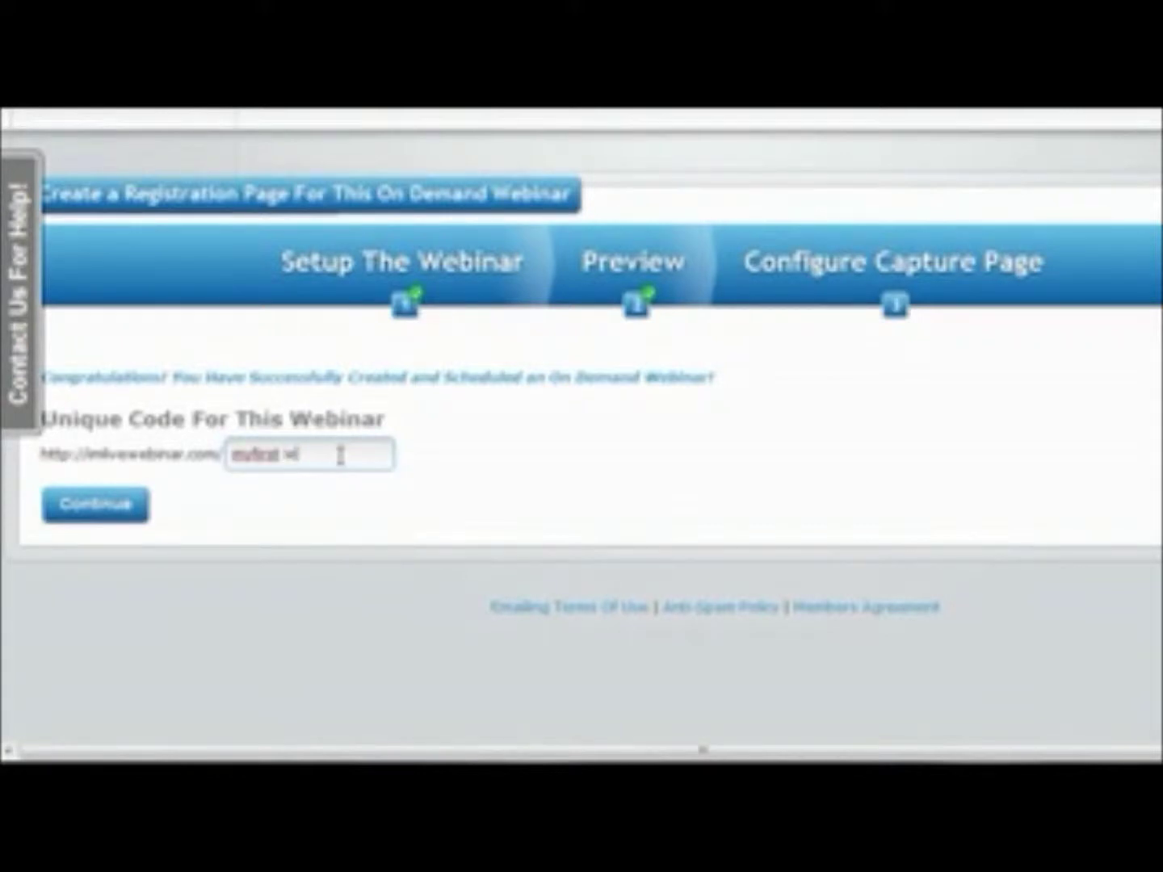
{"action": "key", "text": "BackSpace"}
{"action": "type", "text": "webinar"}
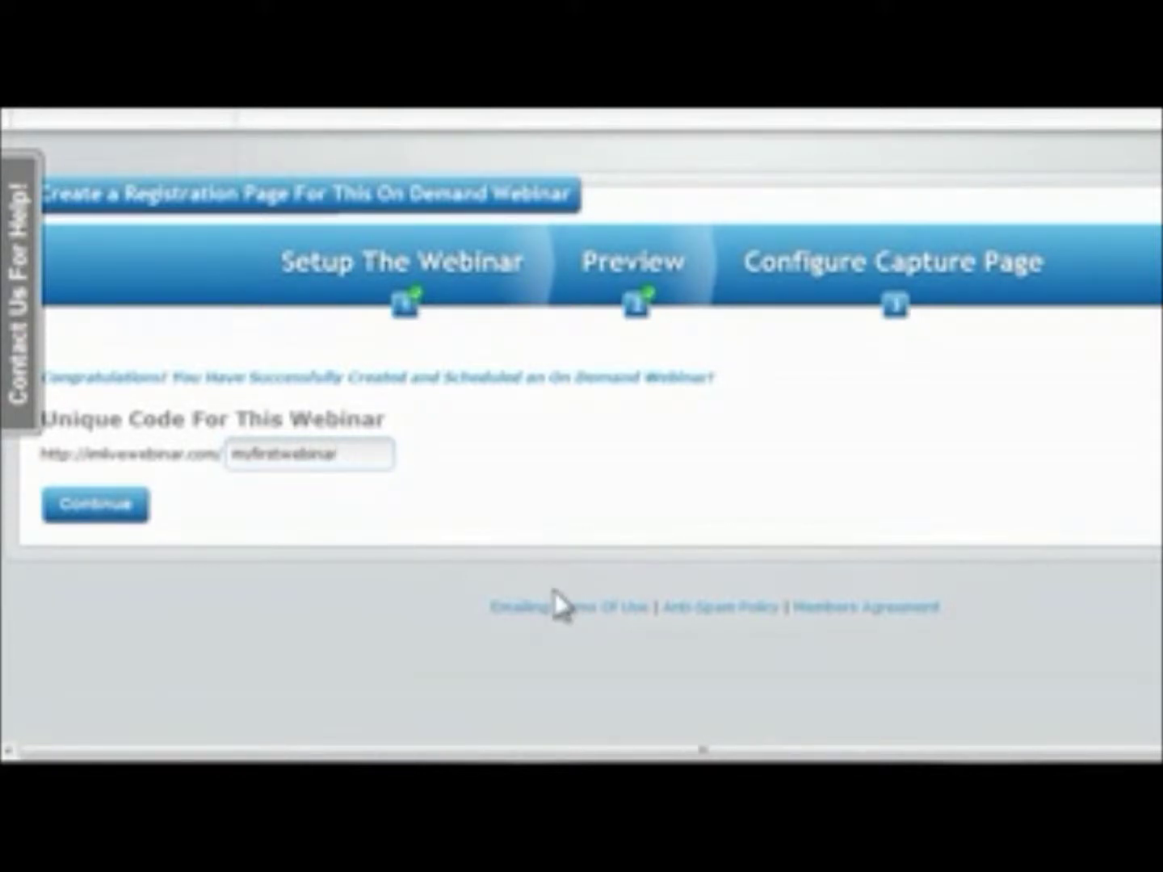
{"action": "left_click", "coordinate": [113, 508]}
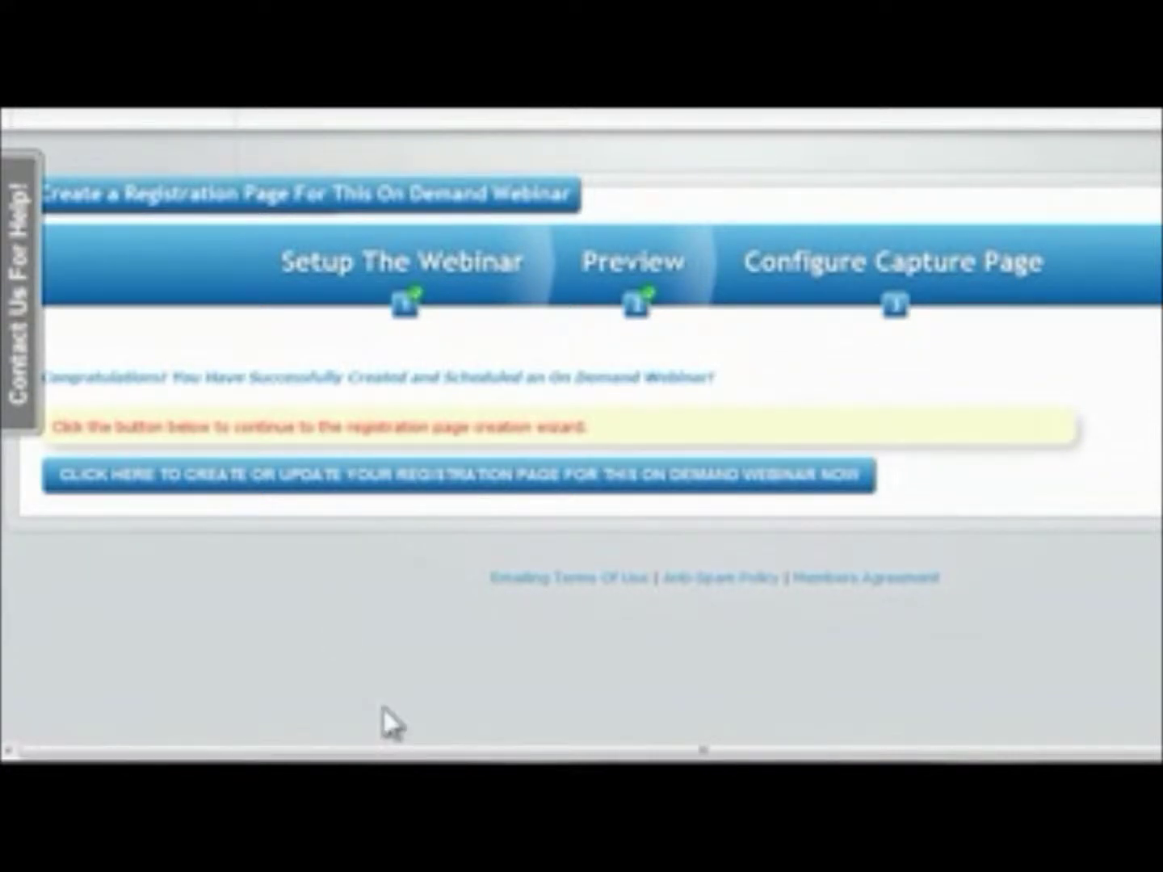
Open the registration page creator for the on-demand webinar and change its design template to Custom Theme.
{"action": "left_click", "coordinate": [499, 477]}
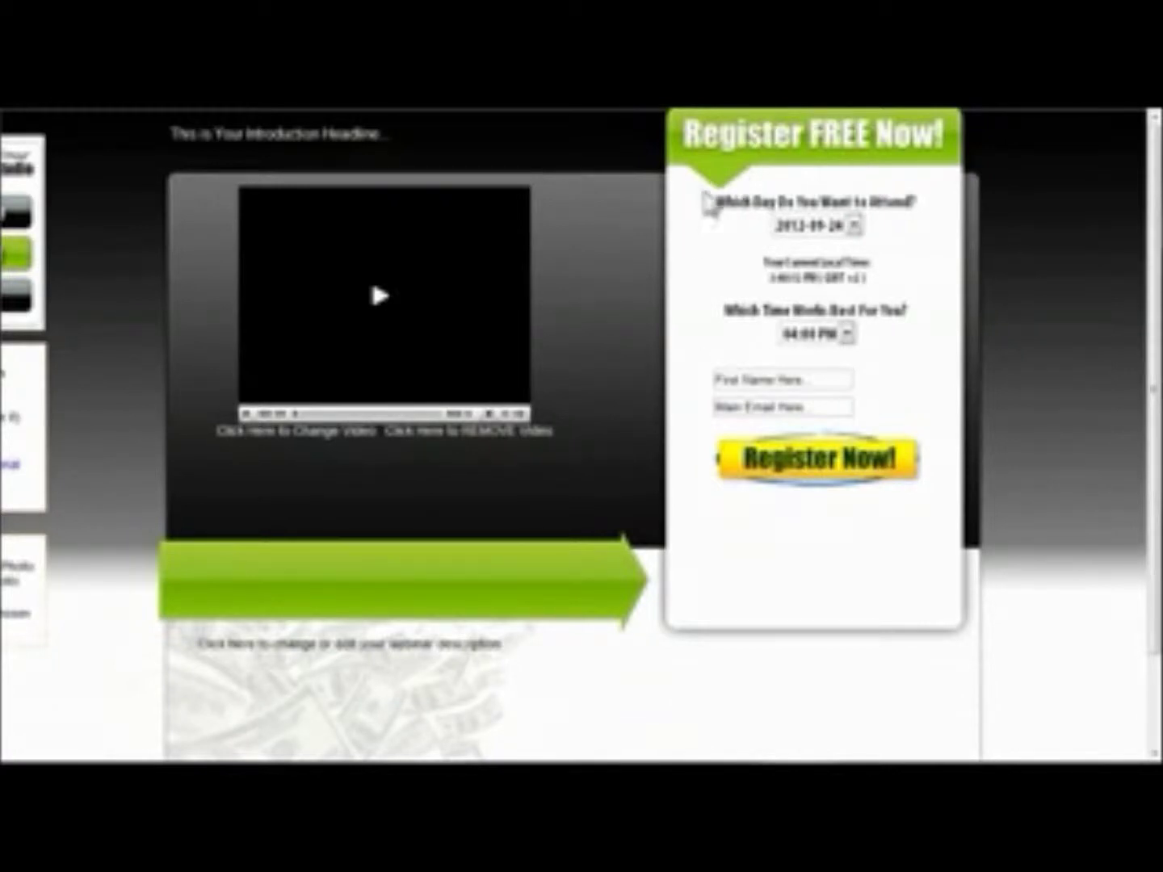
{"action": "mouse_move", "coordinate": [704, 362]}
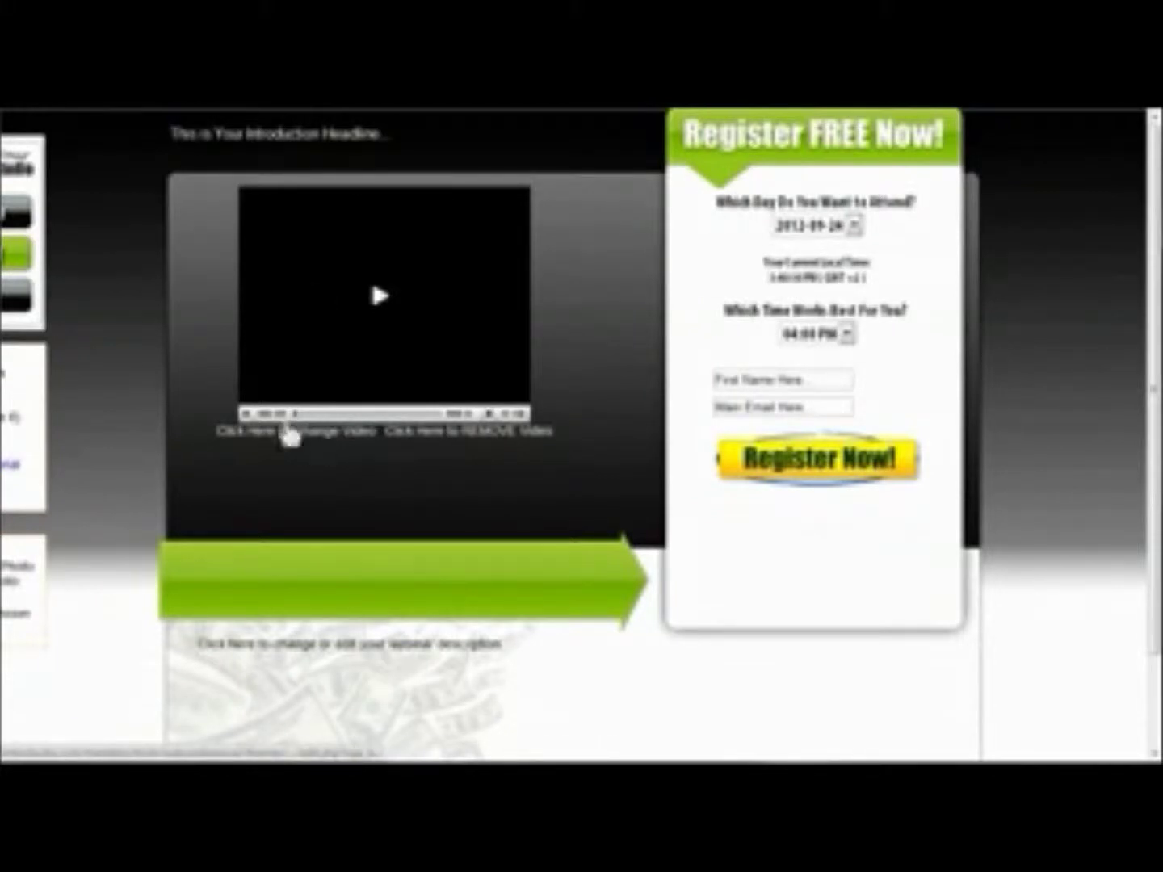
{"action": "mouse_move", "coordinate": [32, 484]}
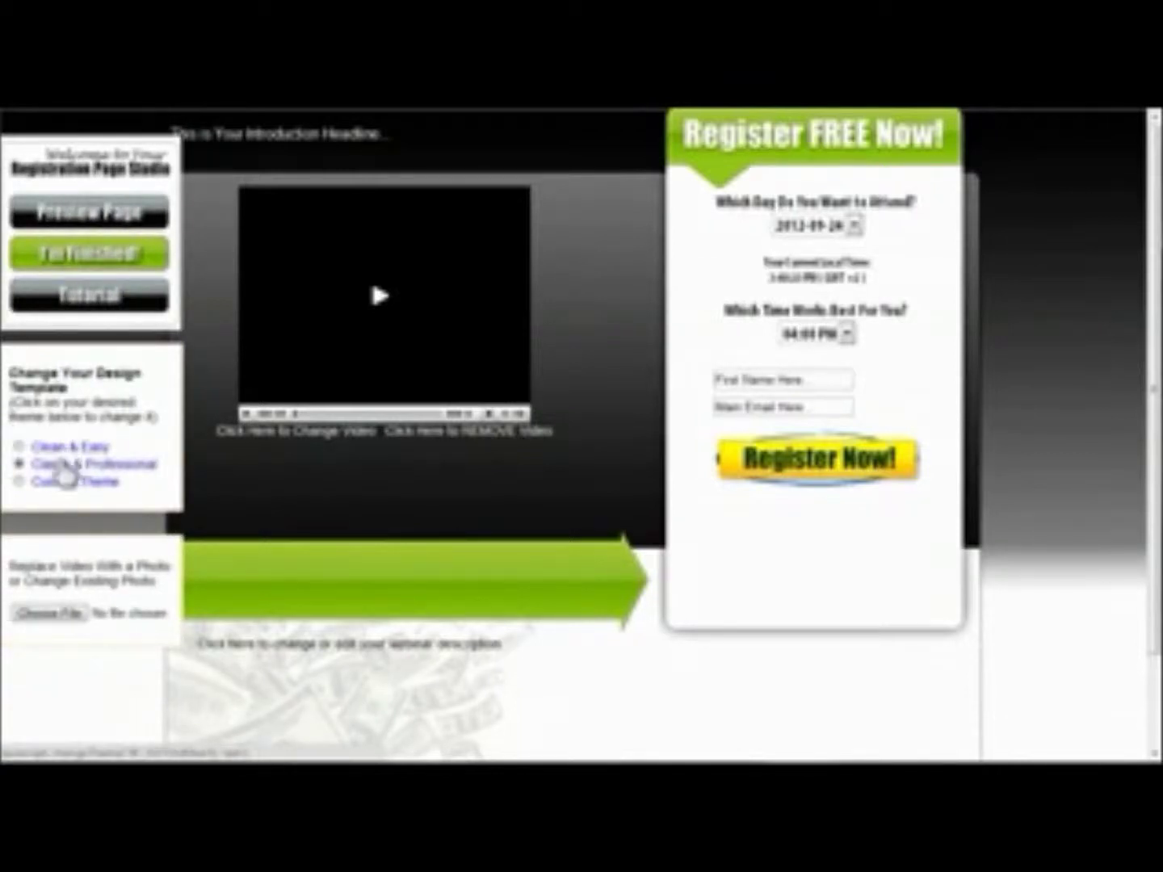
{"action": "left_click", "coordinate": [58, 482]}
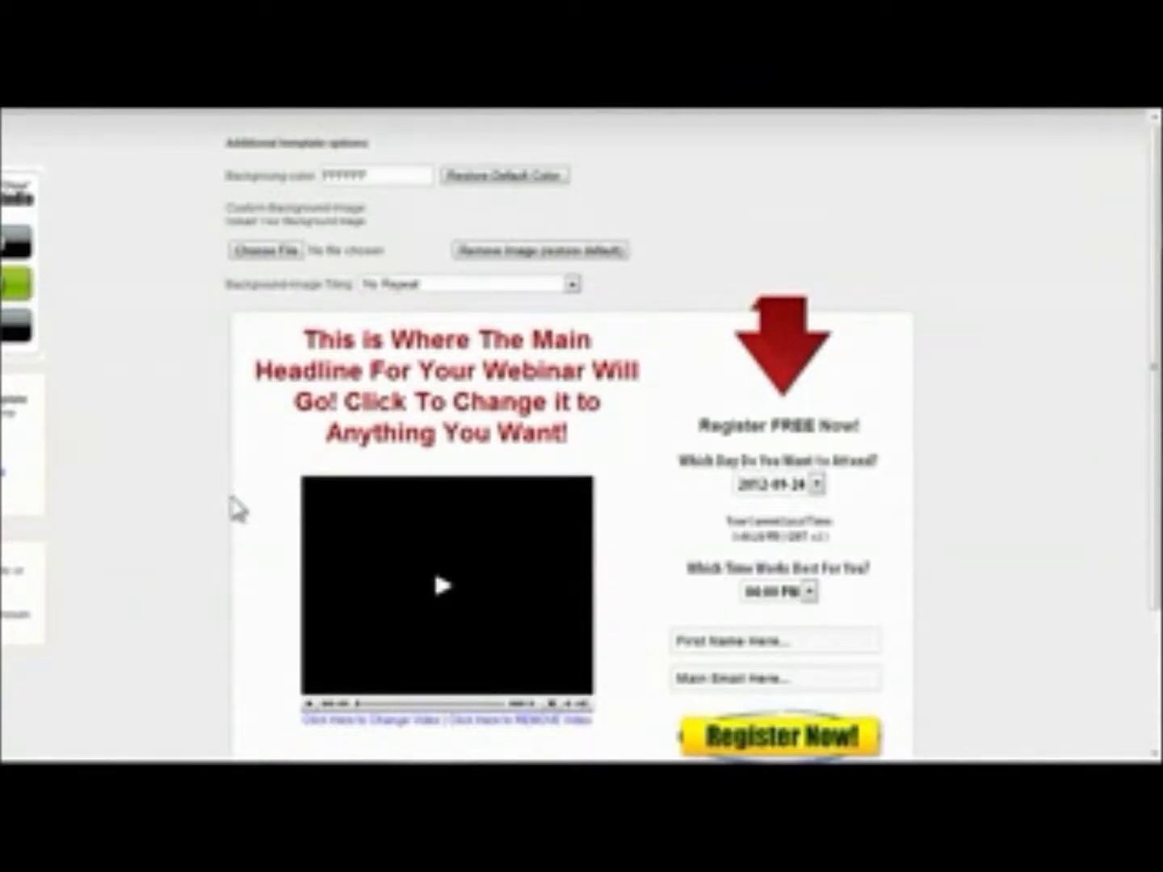
{"action": "scroll", "coordinate": [234, 505], "scroll_direction": "down", "scroll_amount": 3}
{"action": "scroll", "coordinate": [234, 505], "scroll_direction": "up", "scroll_amount": 3}
{"action": "mouse_move", "coordinate": [30, 323]}
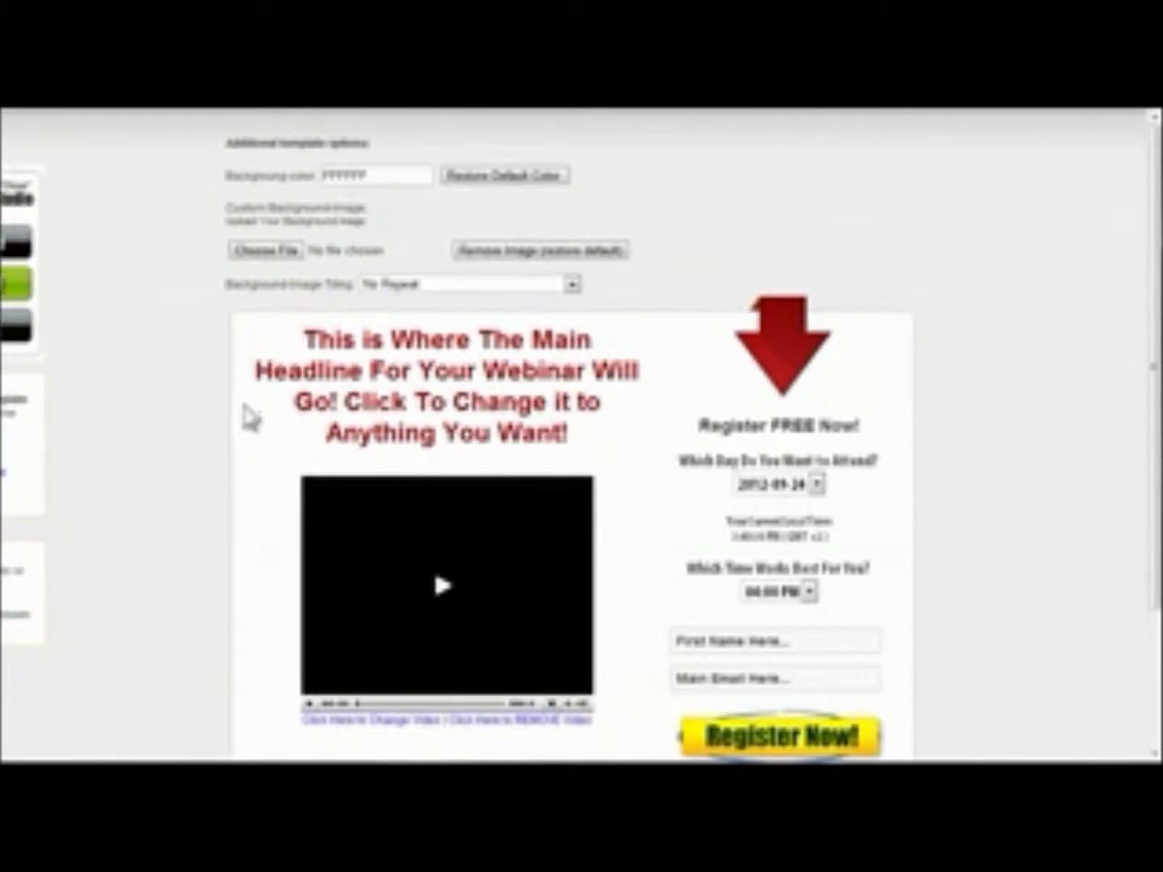
Replace the registration page's main headline with "My first webinar", centre it and save the change.
{"action": "left_click", "coordinate": [266, 420]}
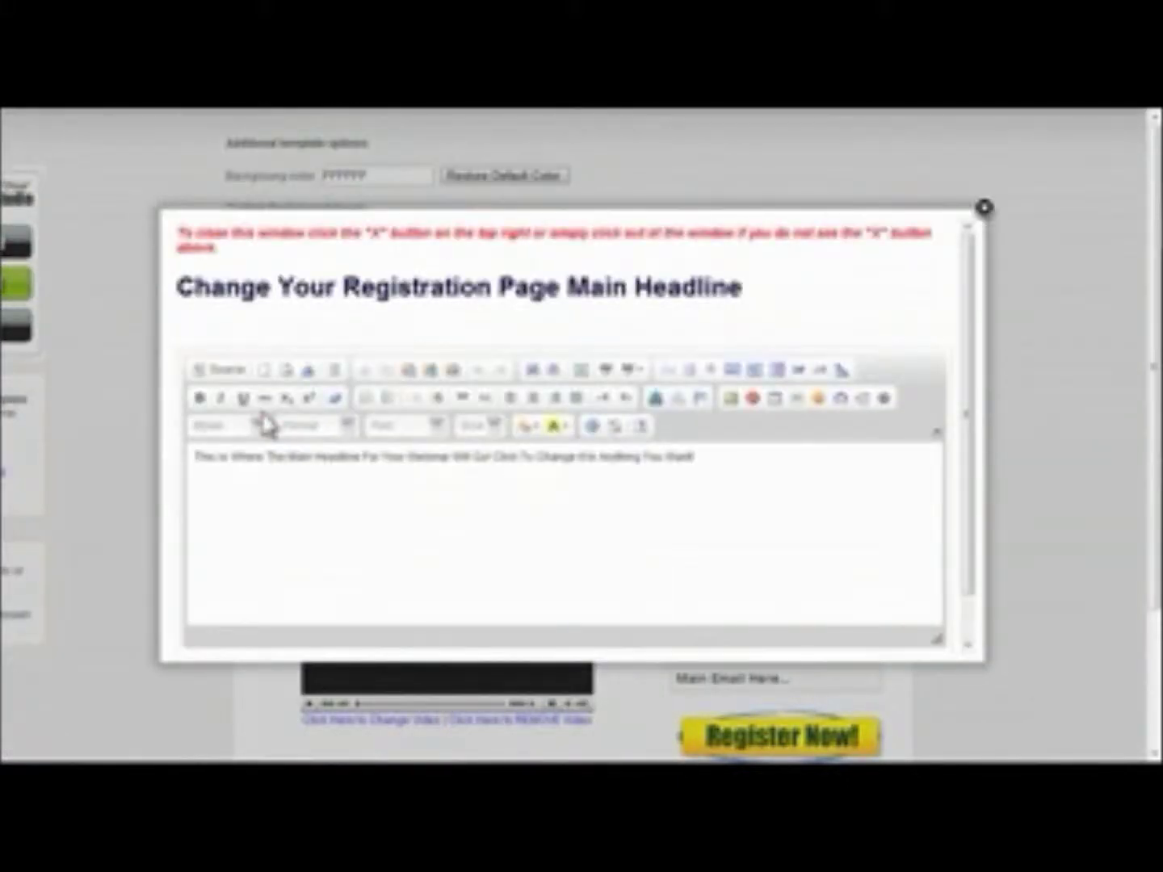
{"action": "left_click", "coordinate": [789, 471]}
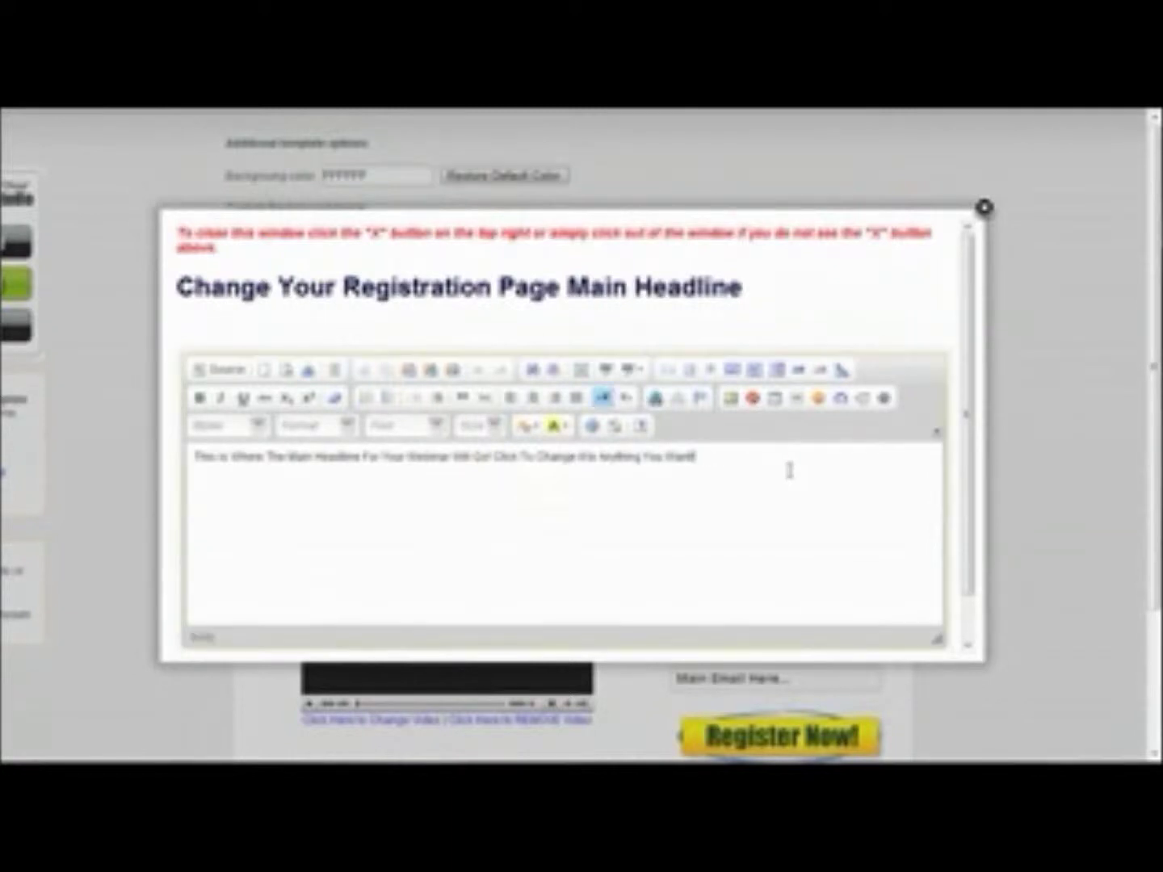
{"action": "key", "text": "ctrl+a"}
{"action": "key", "text": "Delete"}
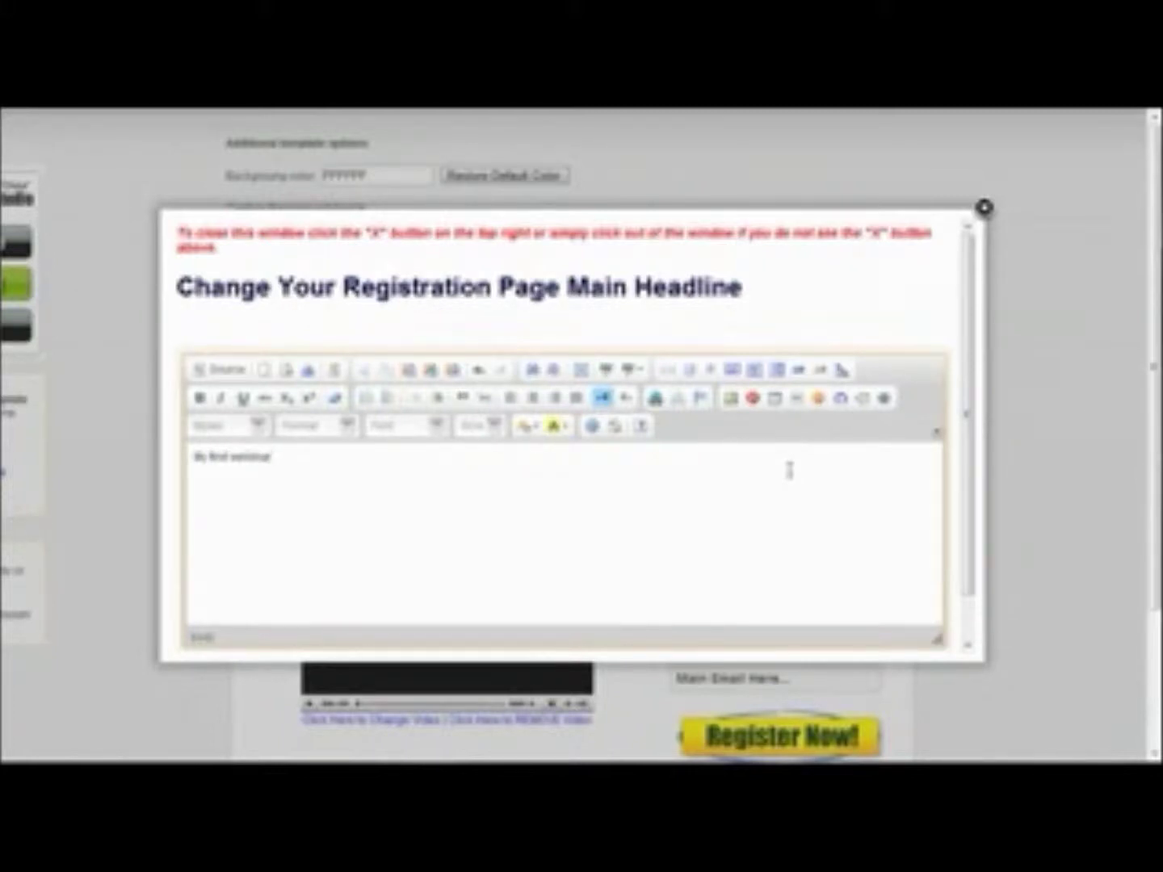
{"action": "left_click", "coordinate": [532, 397]}
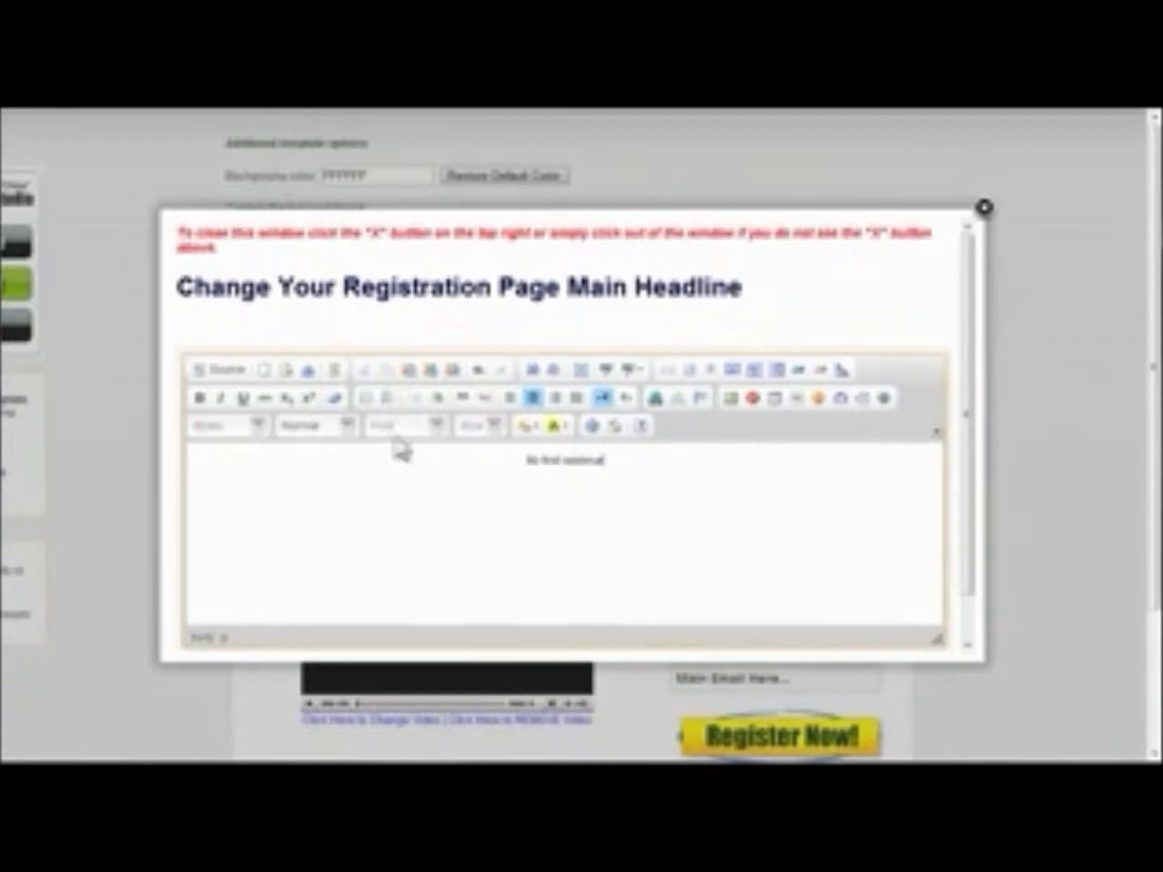
{"action": "scroll", "coordinate": [973, 358], "scroll_direction": "down", "scroll_amount": 2}
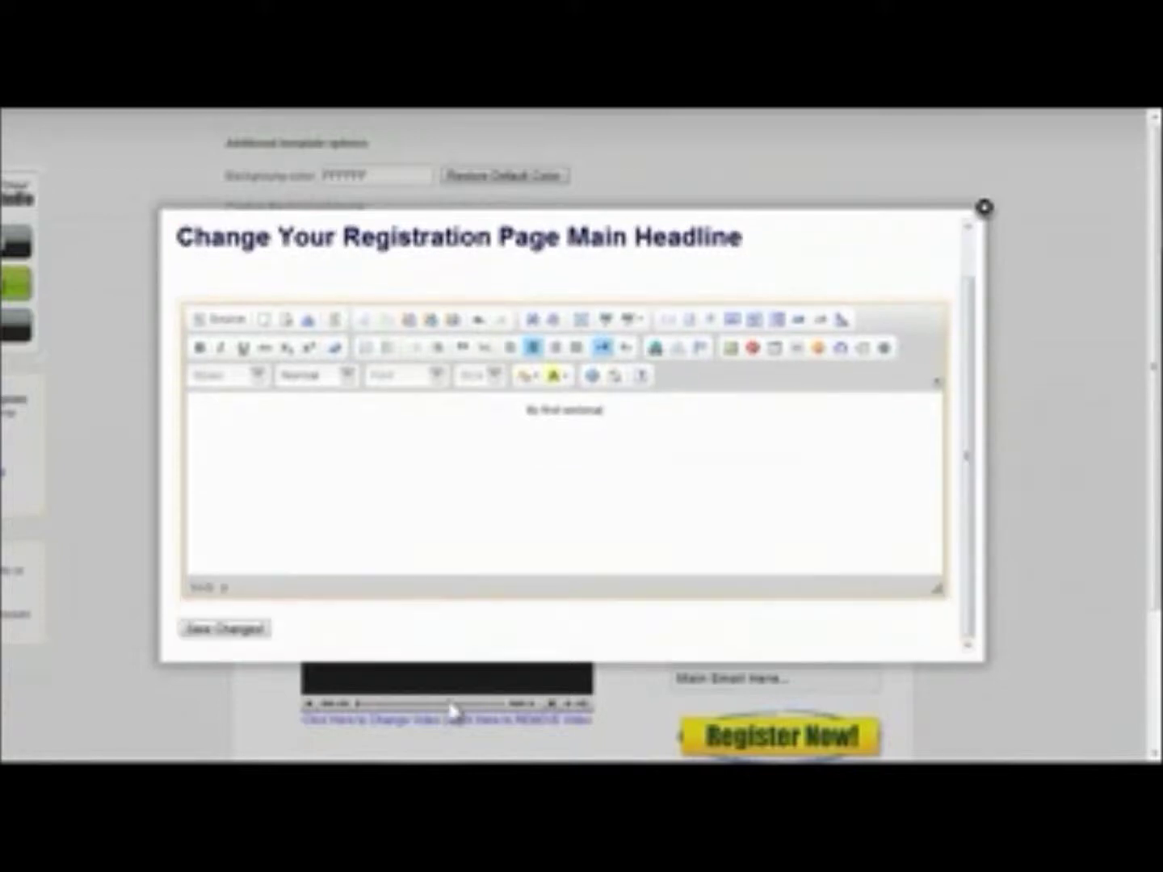
{"action": "left_click", "coordinate": [244, 628]}
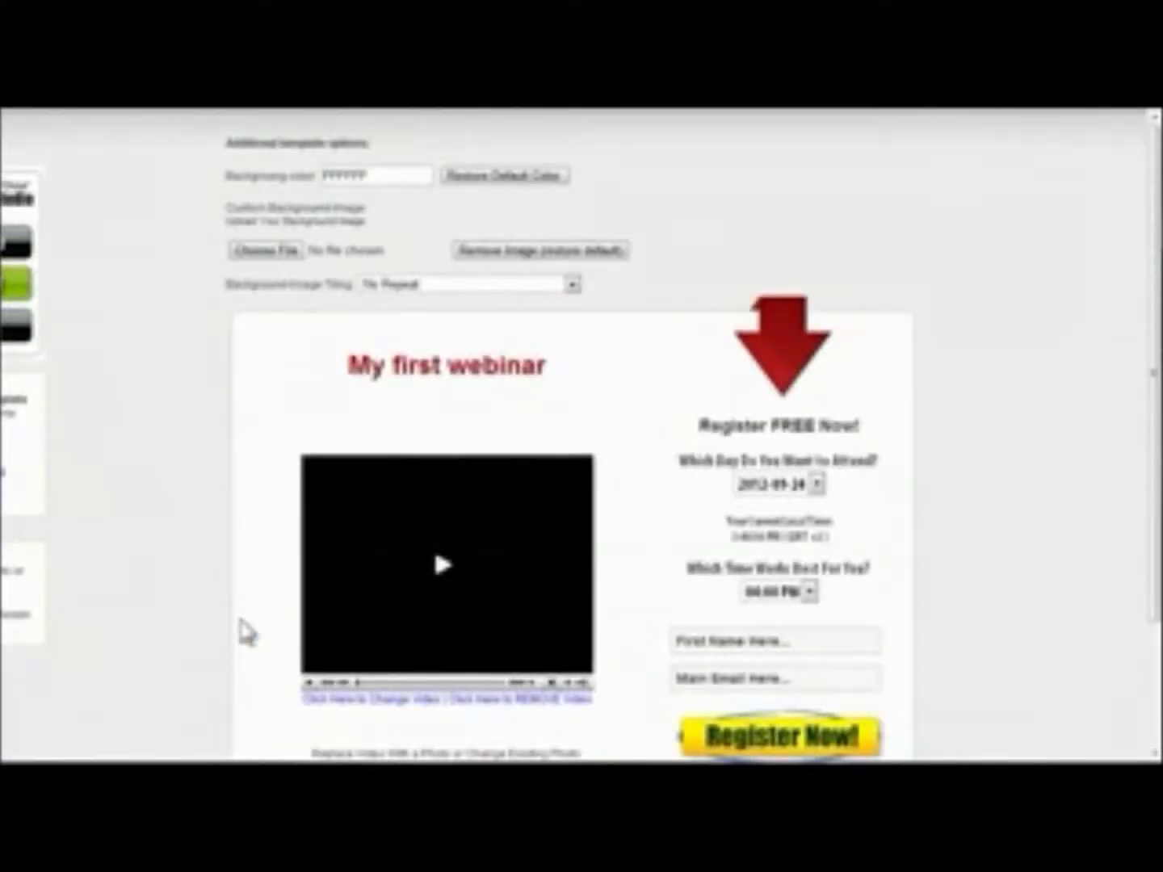
Mark the registration page as finished and confirm returning to the webinar creation process.
{"action": "mouse_move", "coordinate": [33, 339]}
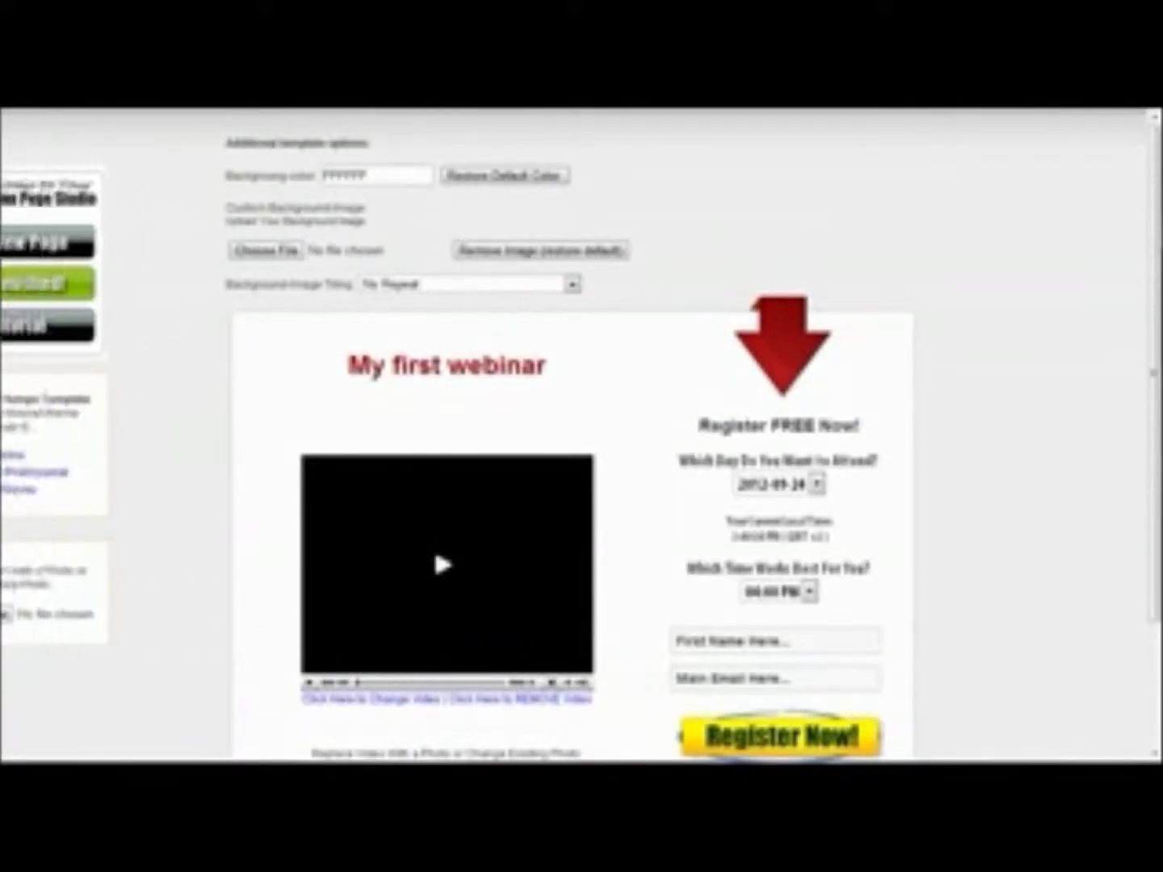
{"action": "left_click", "coordinate": [75, 286]}
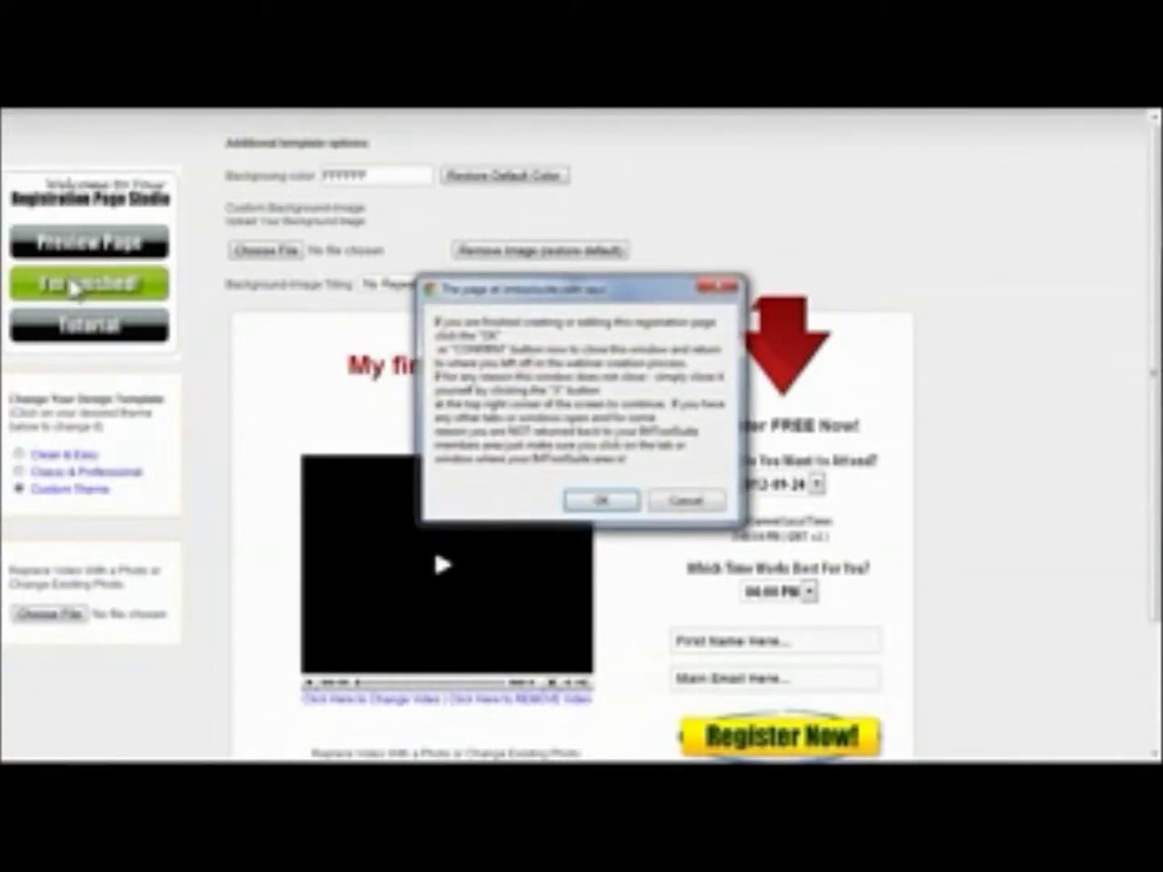
{"action": "left_click", "coordinate": [602, 502]}
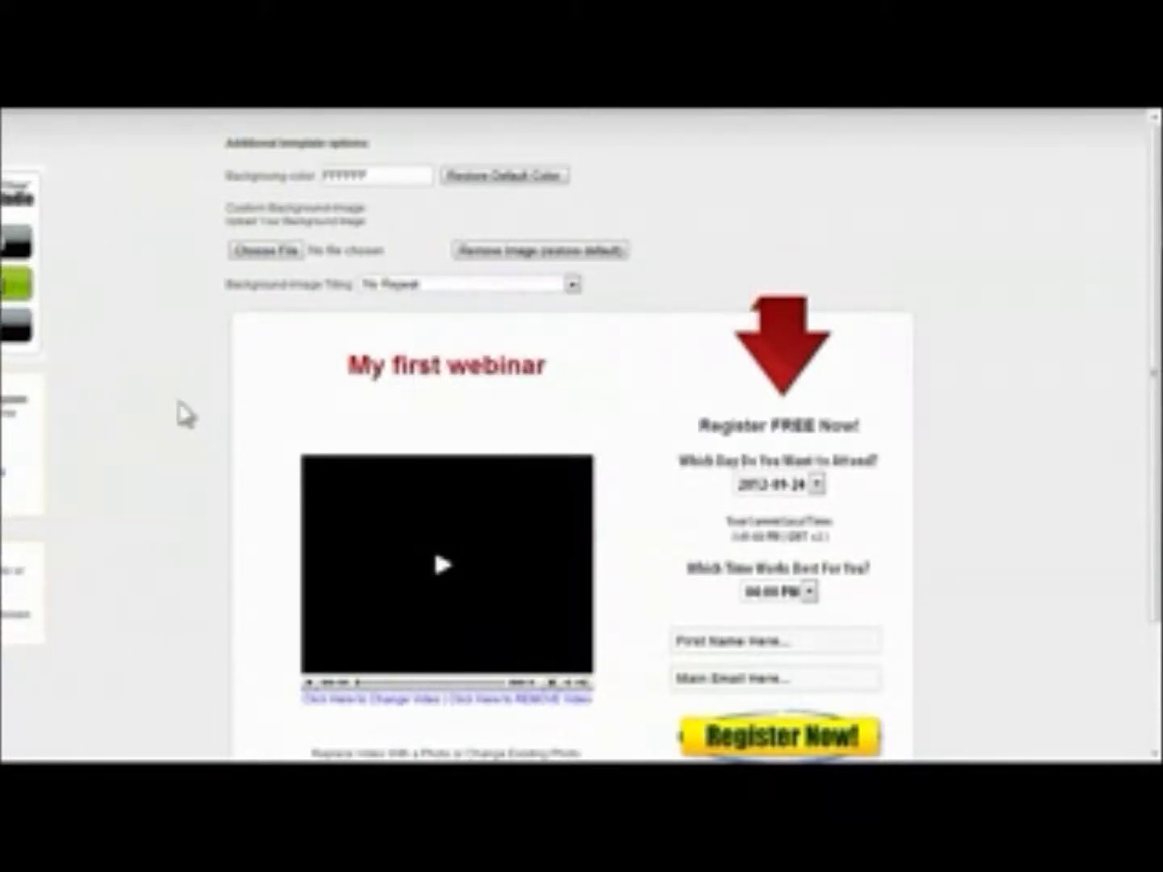
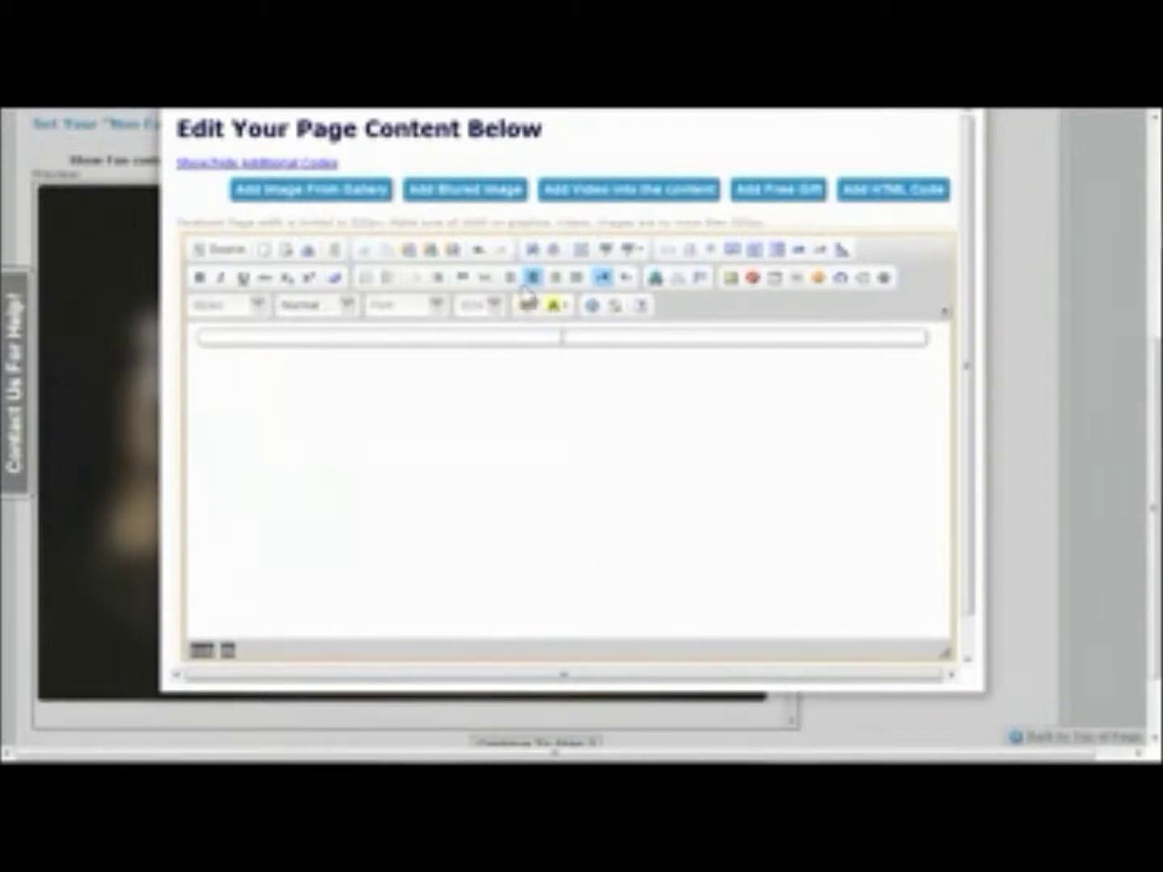
Insert the "The Opportunity To CHANGE YOUR LIFE" fan page image from the gallery into the page content.
{"action": "left_click", "coordinate": [324, 196]}
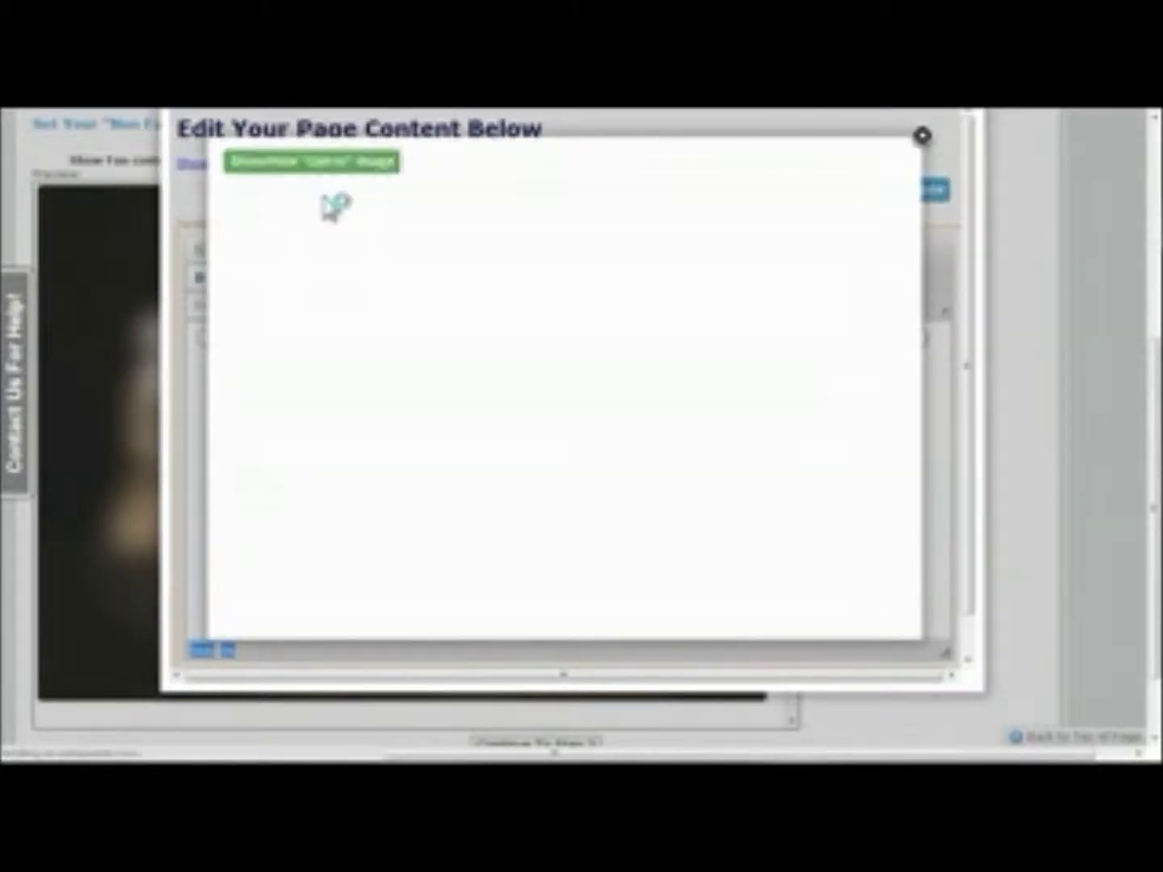
{"action": "left_click", "coordinate": [343, 242]}
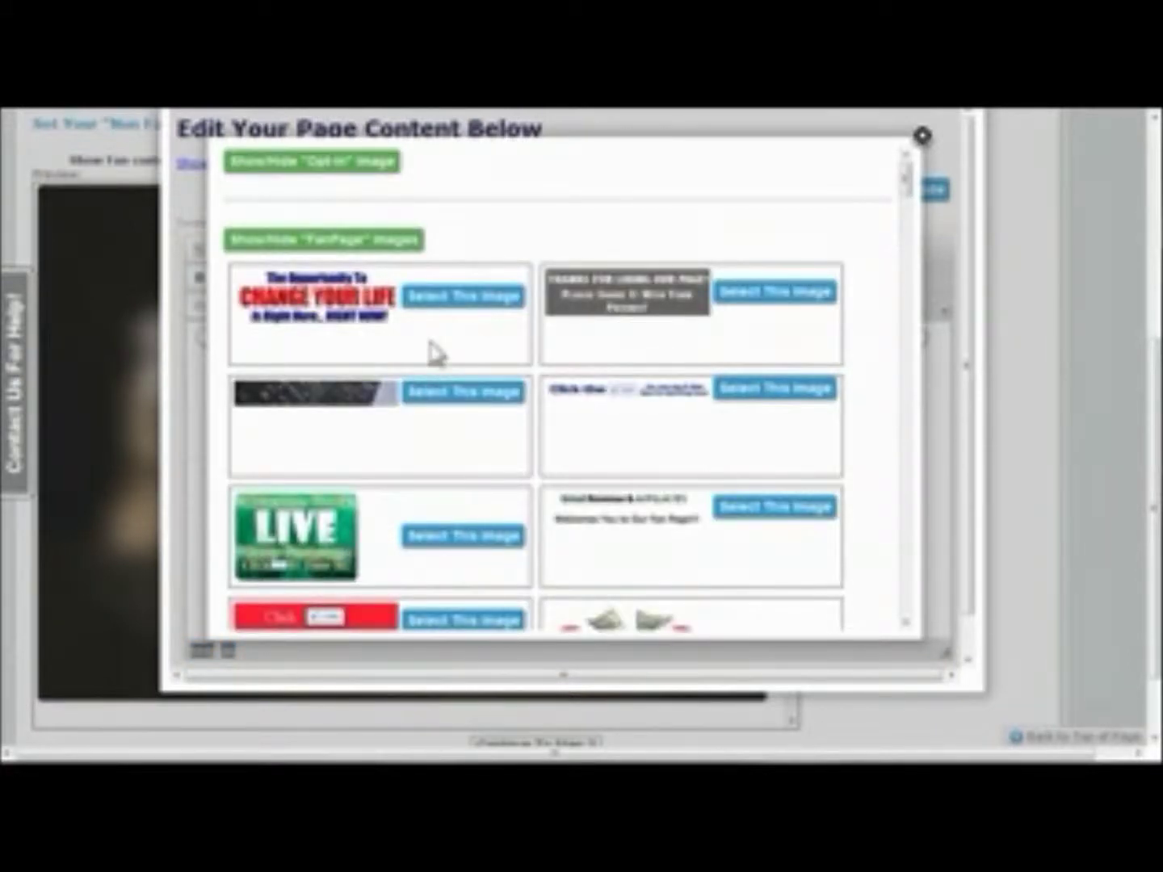
{"action": "left_click", "coordinate": [440, 299]}
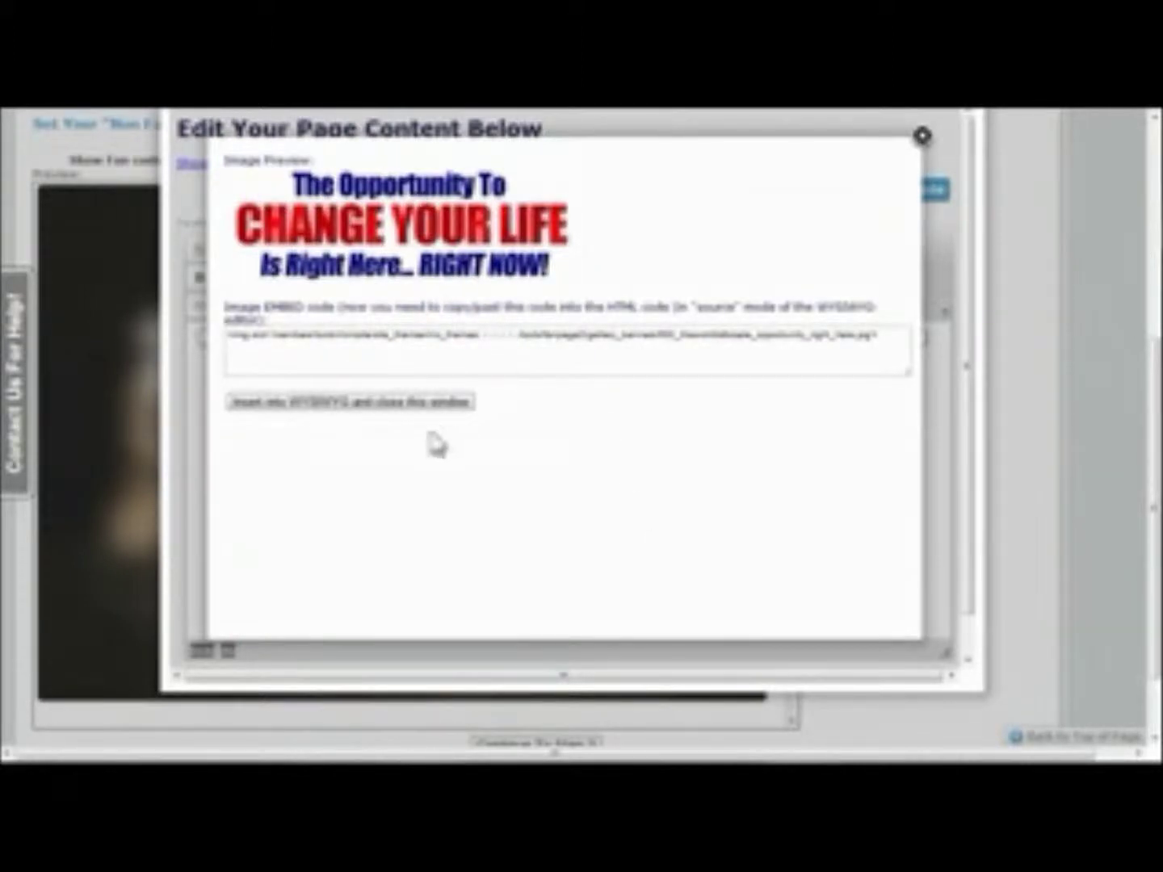
{"action": "left_click", "coordinate": [365, 403]}
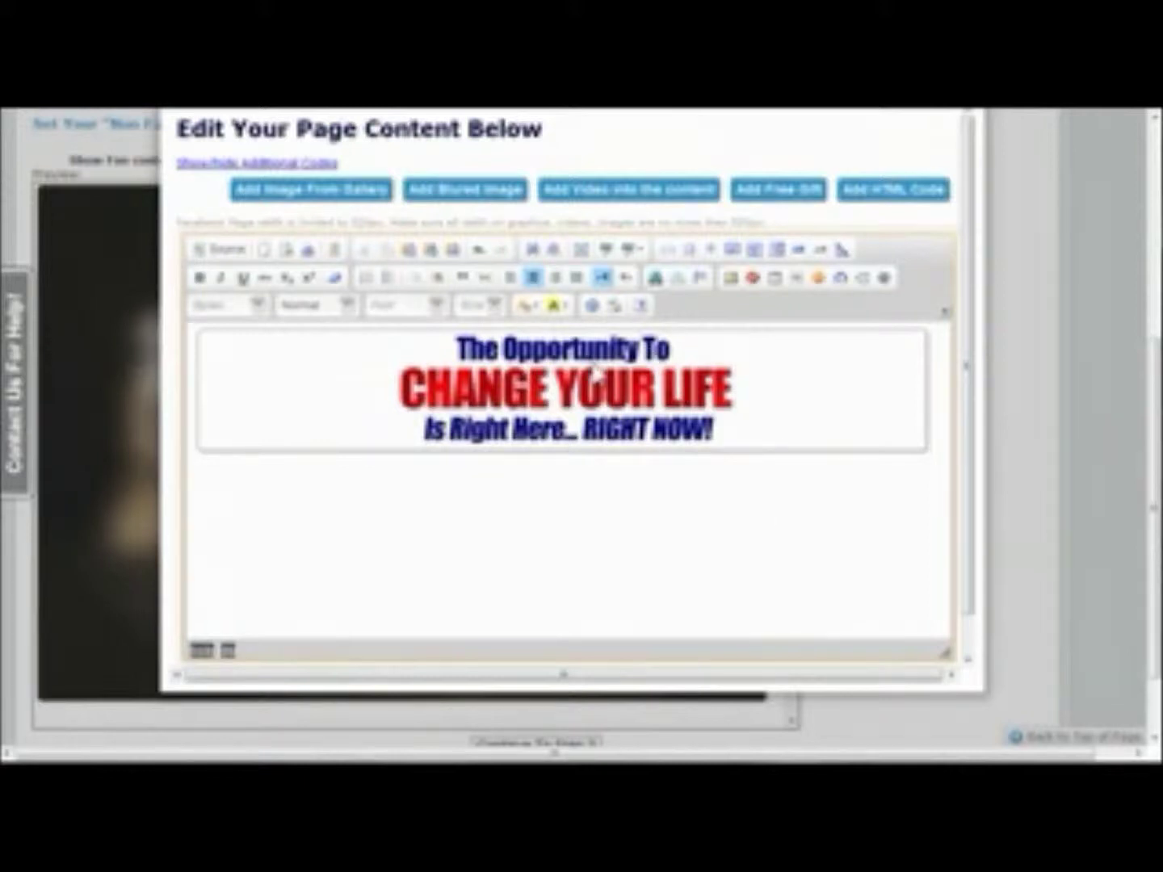
{"action": "left_click", "coordinate": [450, 193]}
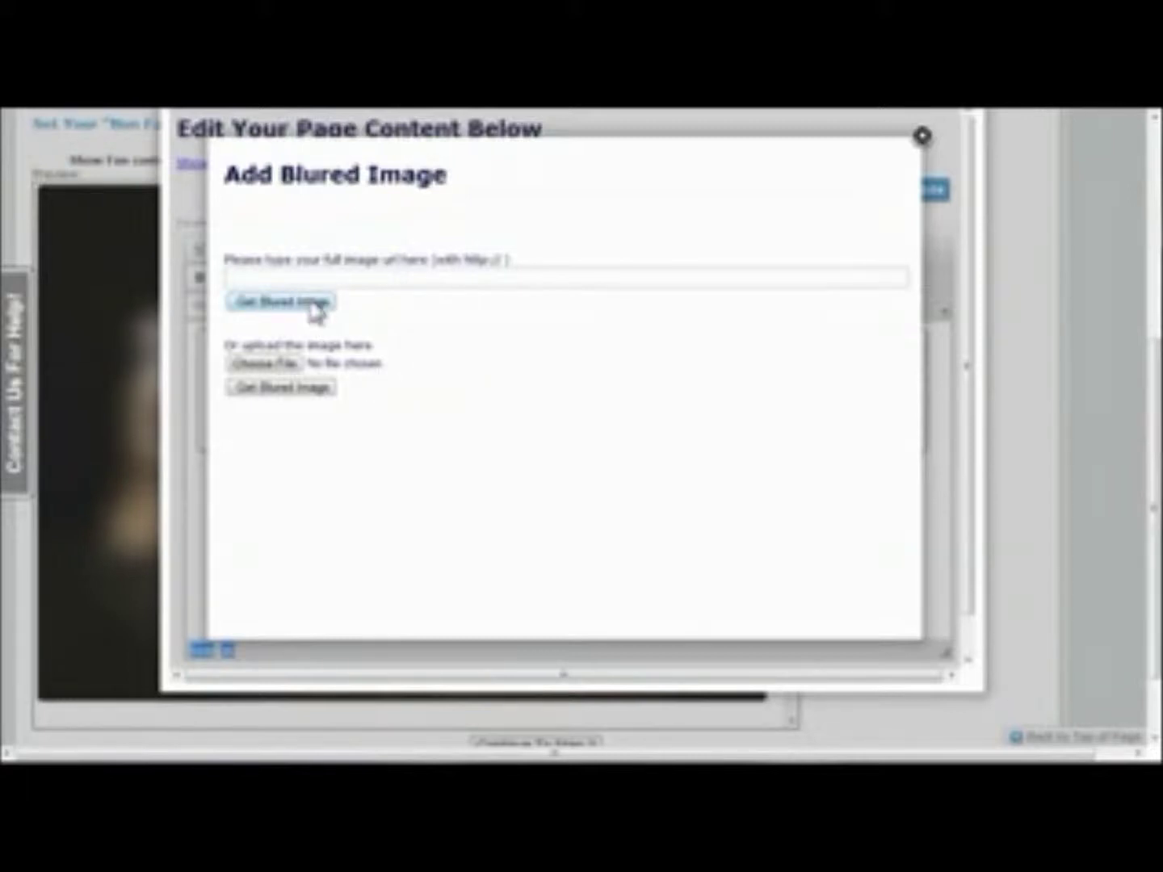
{"action": "left_click", "coordinate": [283, 366]}
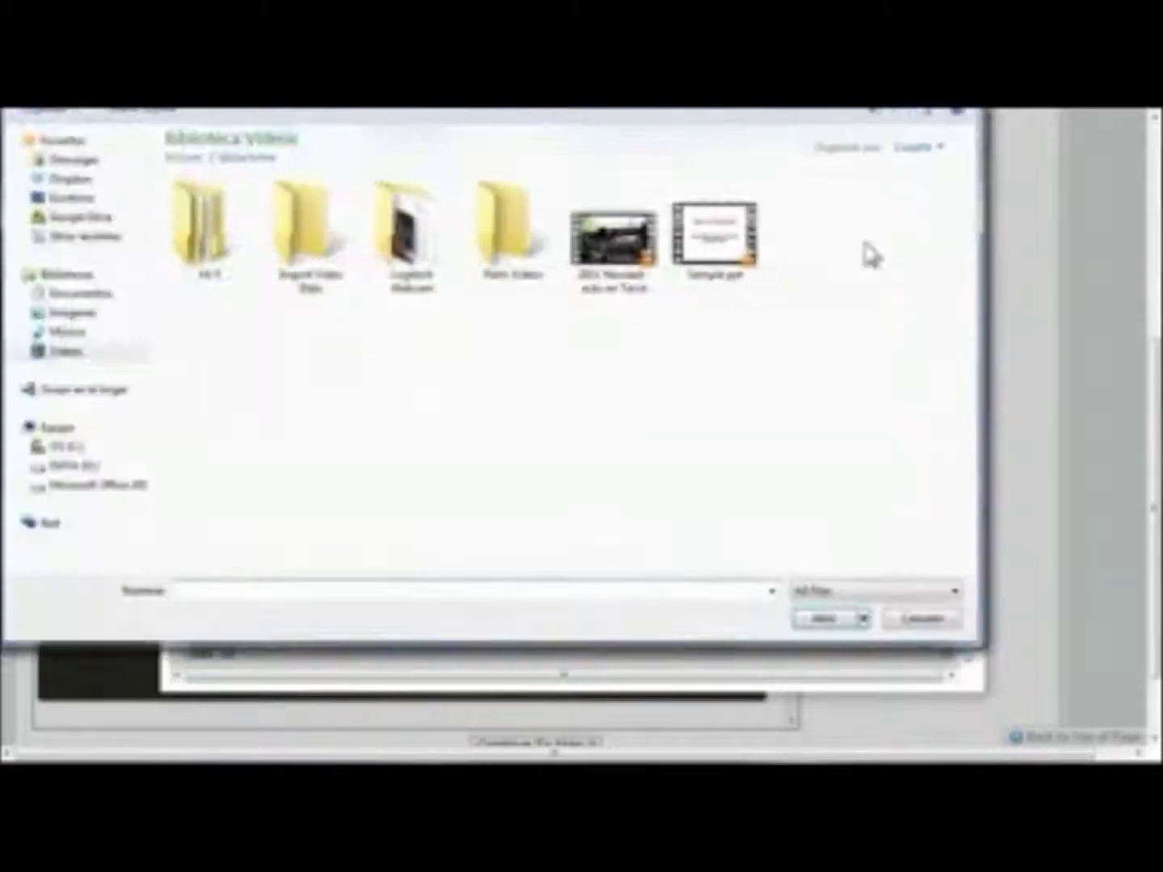
{"action": "key", "text": "Escape"}
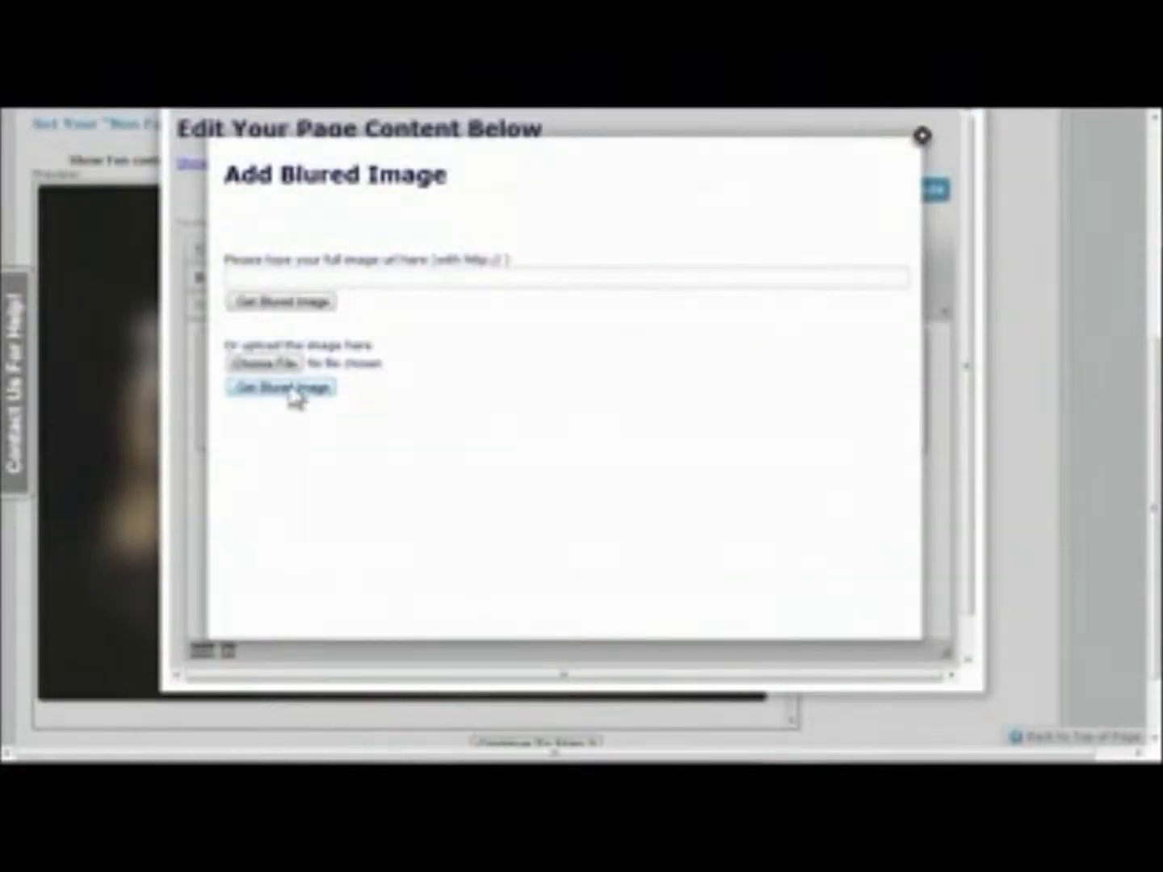
{"action": "left_click", "coordinate": [921, 137]}
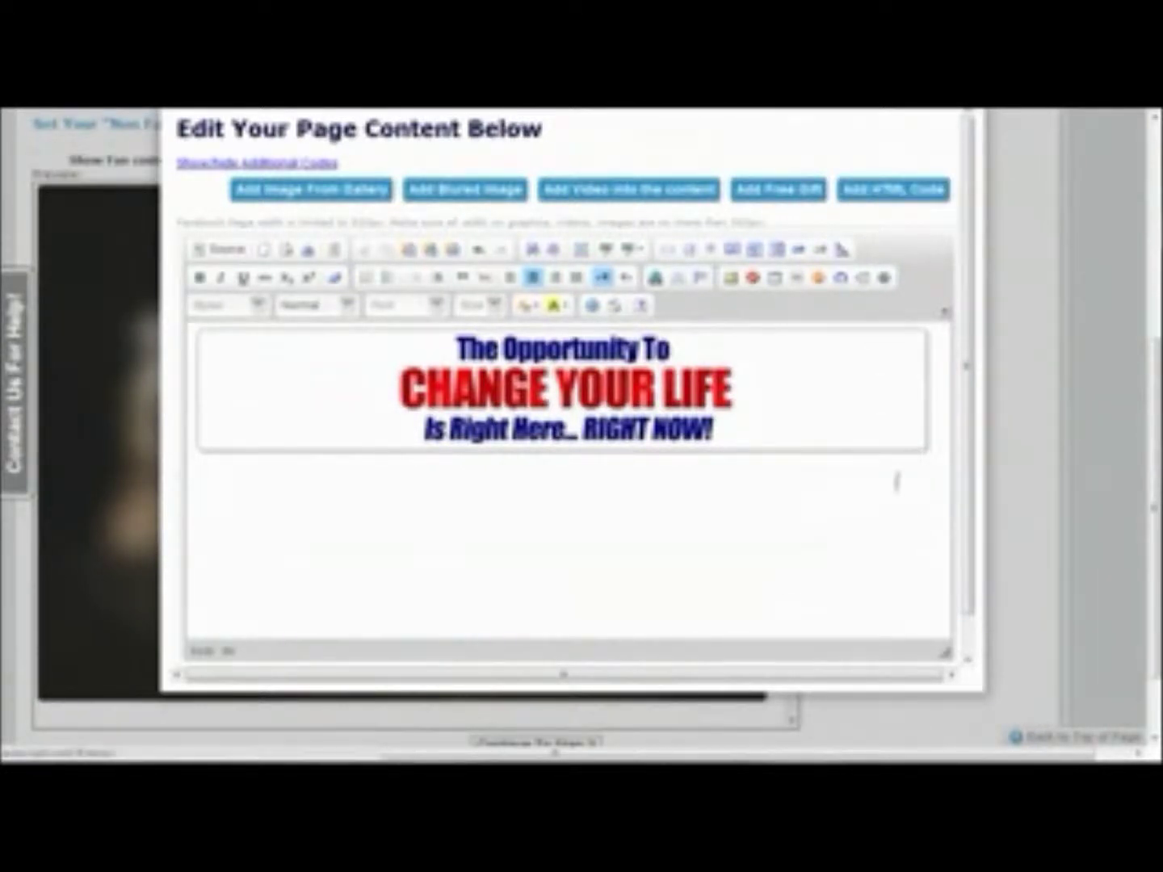
Close the non-fan page content editor and continue to the fan content stage of the fan page setup.
{"action": "scroll", "coordinate": [914, 543], "scroll_direction": "up", "scroll_amount": 4}
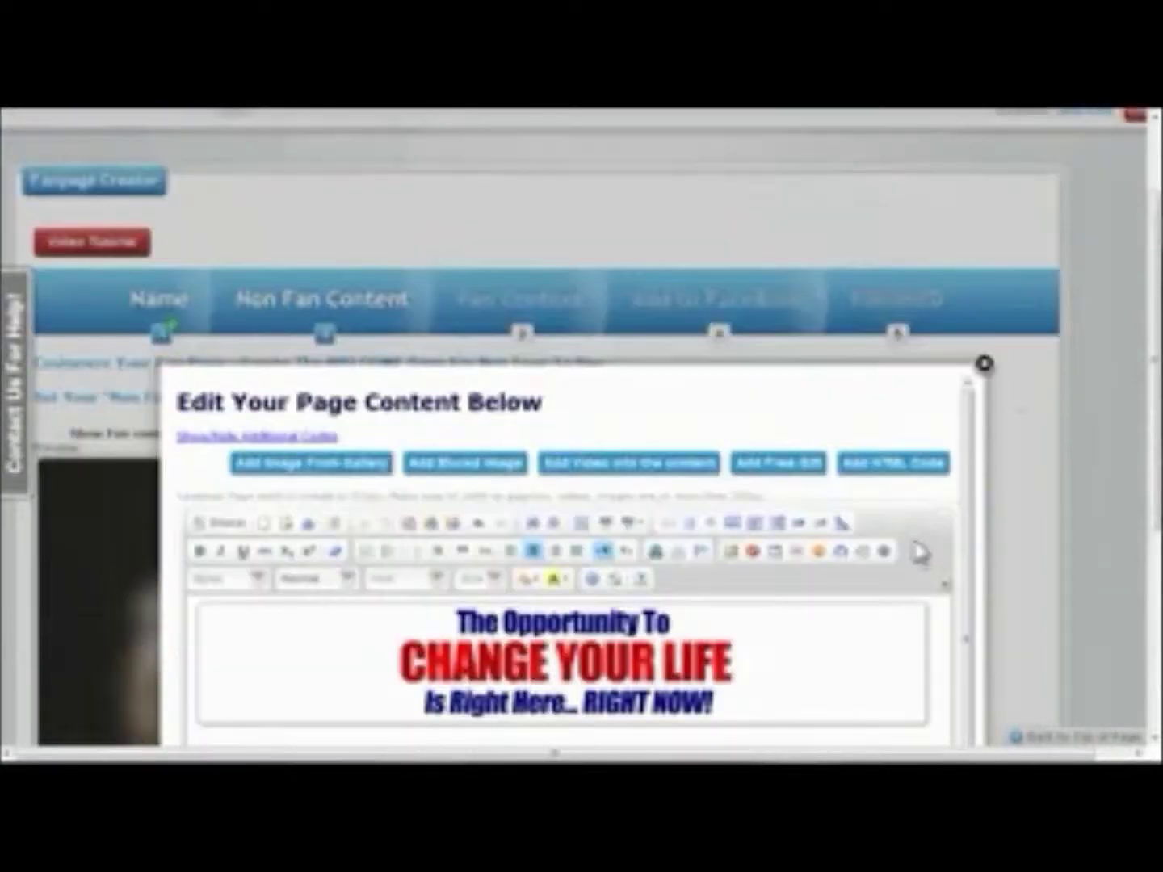
{"action": "left_click", "coordinate": [985, 363]}
{"action": "scroll", "coordinate": [1022, 452], "scroll_direction": "down", "scroll_amount": 3}
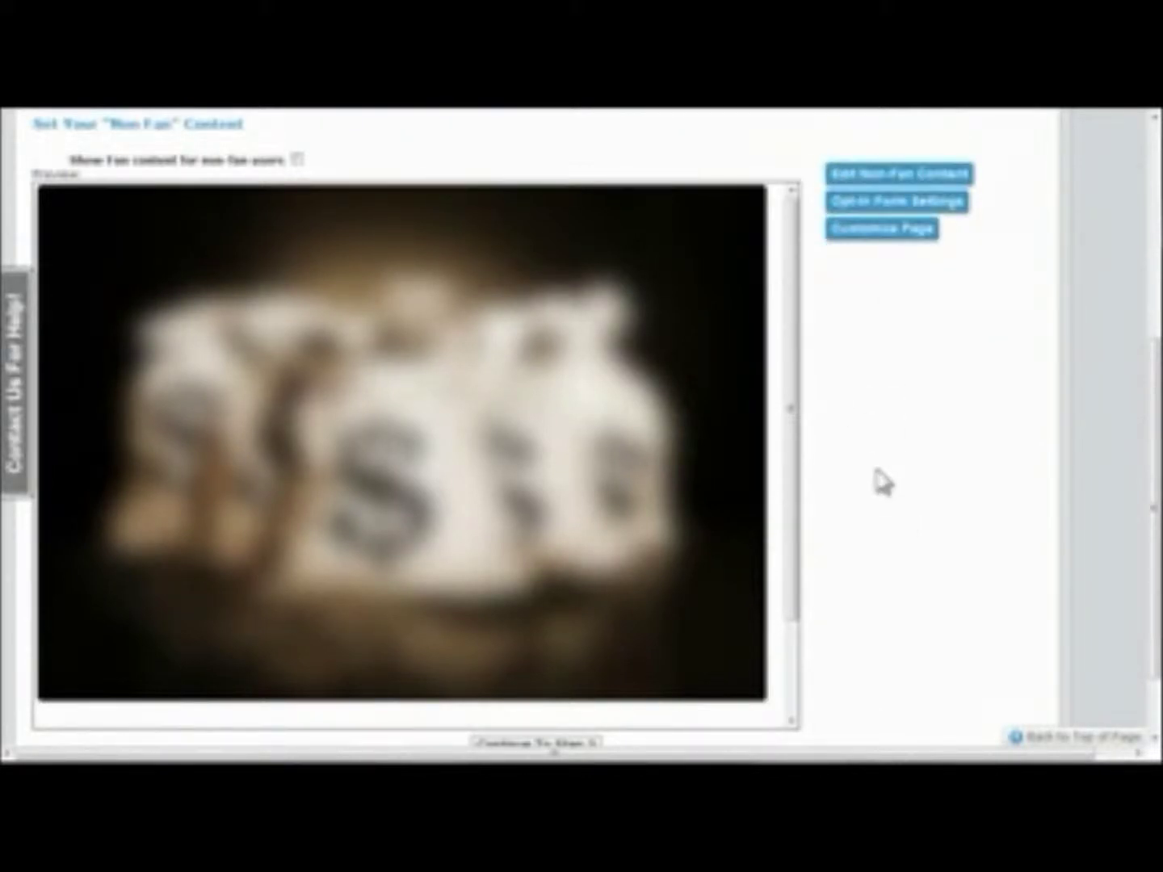
{"action": "scroll", "coordinate": [883, 482], "scroll_direction": "down", "scroll_amount": 1}
{"action": "scroll", "coordinate": [883, 482], "scroll_direction": "up", "scroll_amount": 2}
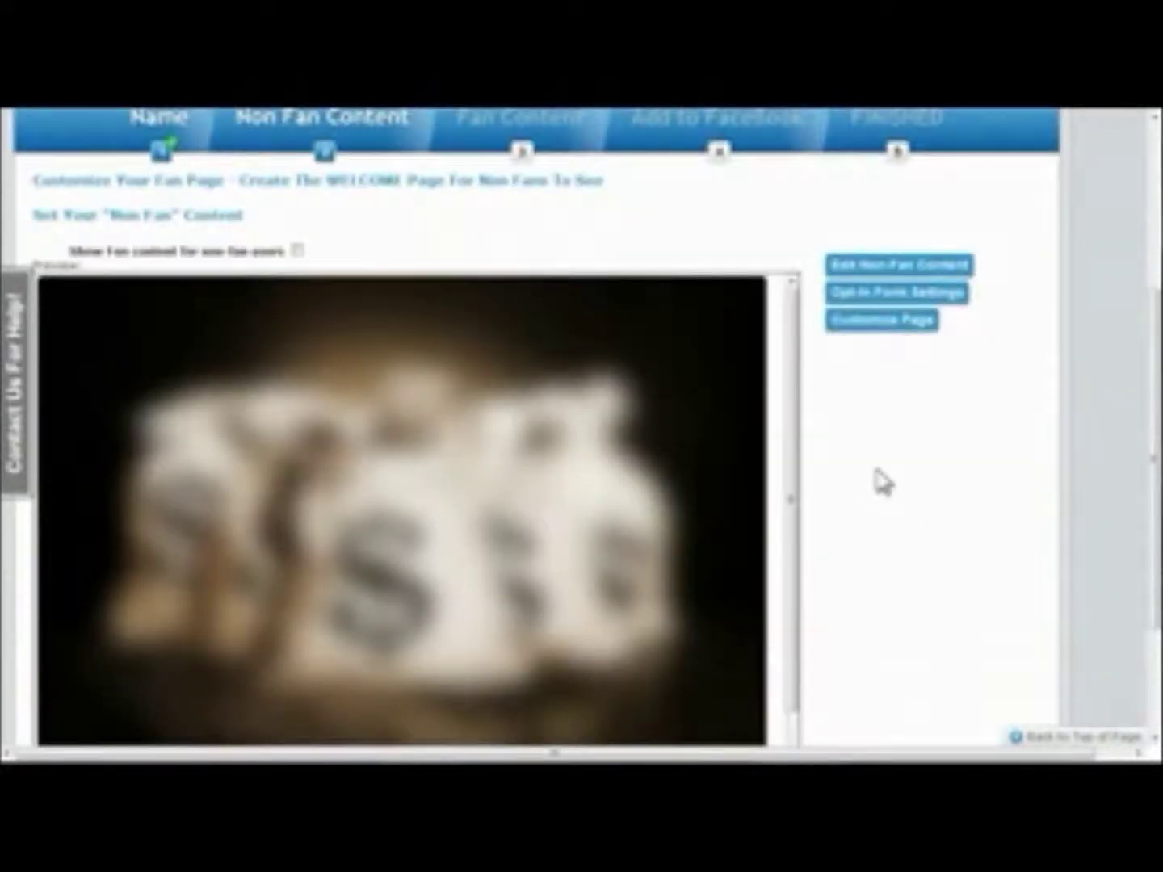
{"action": "scroll", "coordinate": [882, 482], "scroll_direction": "down", "scroll_amount": 2}
{"action": "left_click", "coordinate": [565, 656]}
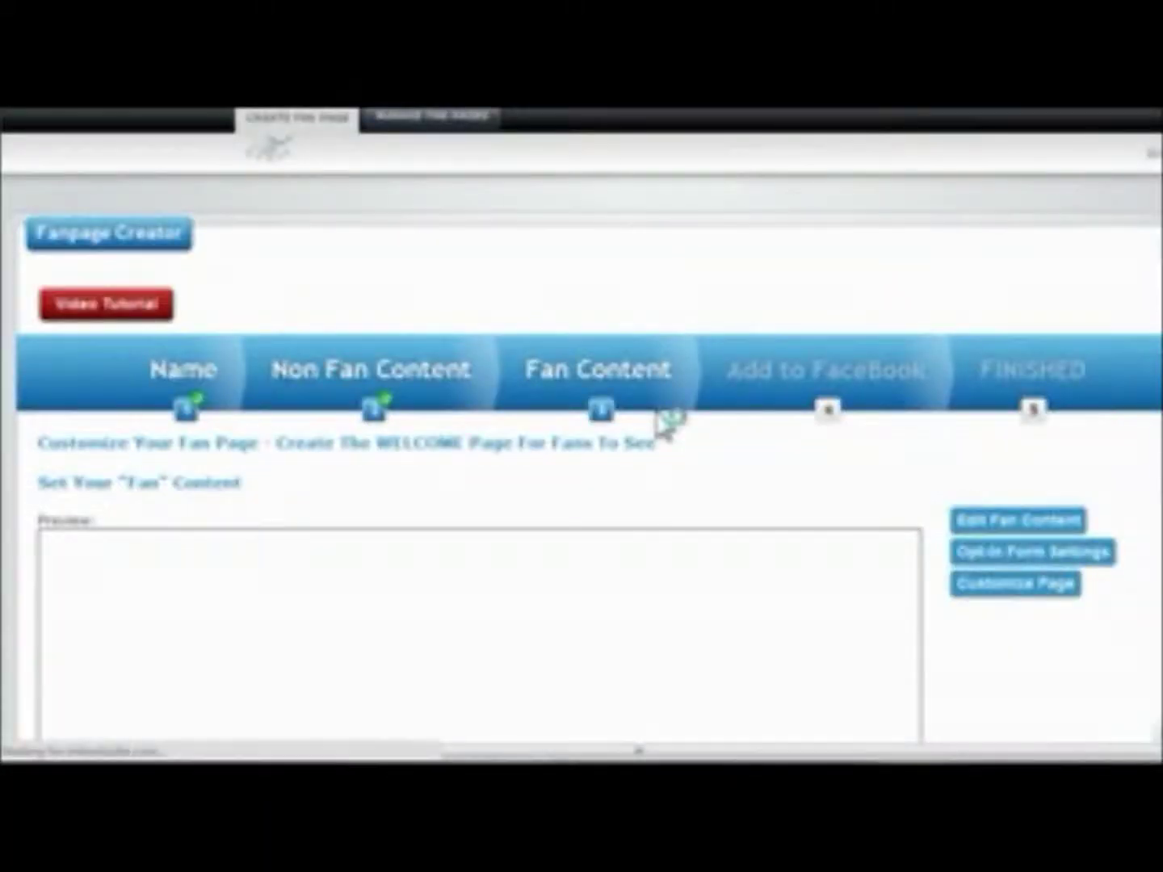
Review the fan page's default content preview and open the fan content for editing.
{"action": "scroll", "coordinate": [888, 483], "scroll_direction": "down", "scroll_amount": 2}
{"action": "scroll", "coordinate": [888, 483], "scroll_direction": "down", "scroll_amount": 2}
{"action": "scroll", "coordinate": [969, 468], "scroll_direction": "down", "scroll_amount": 3}
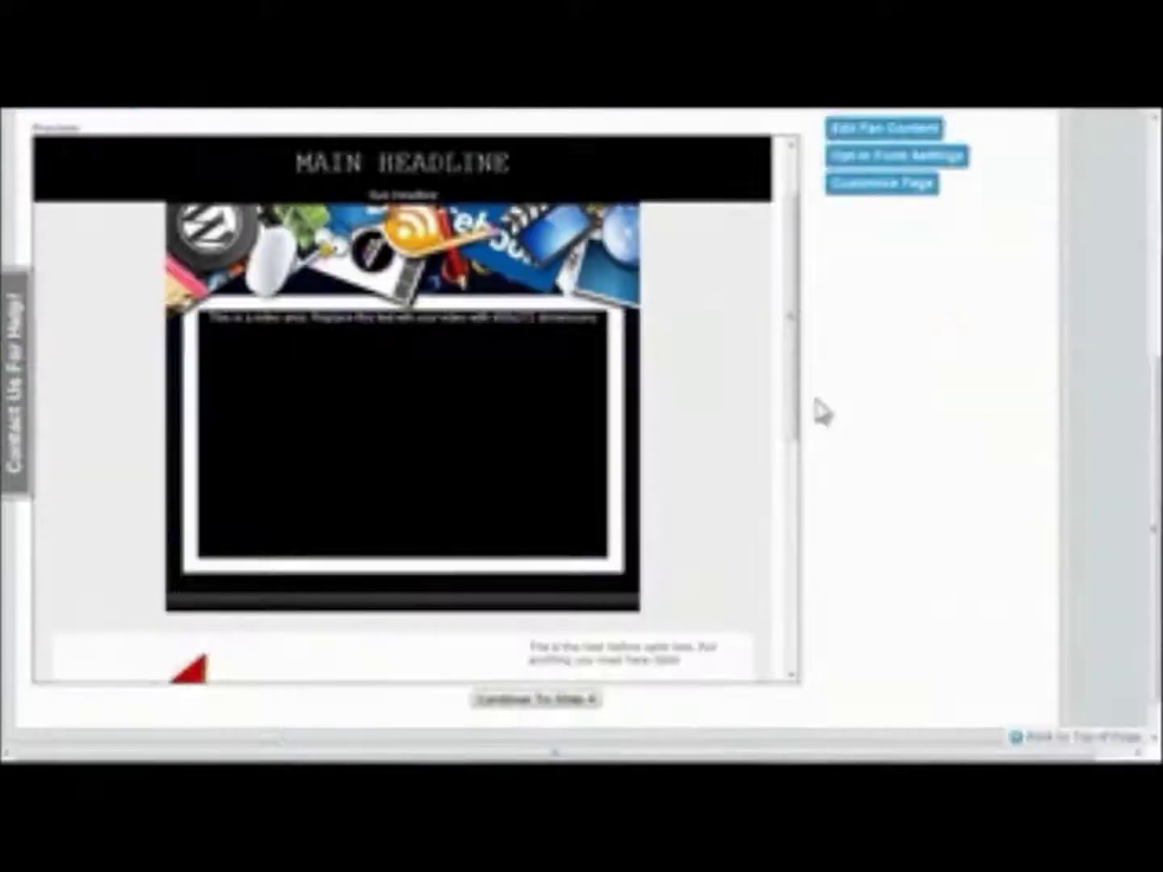
{"action": "left_click_drag", "start_coordinate": [796, 415], "coordinate": [807, 351]}
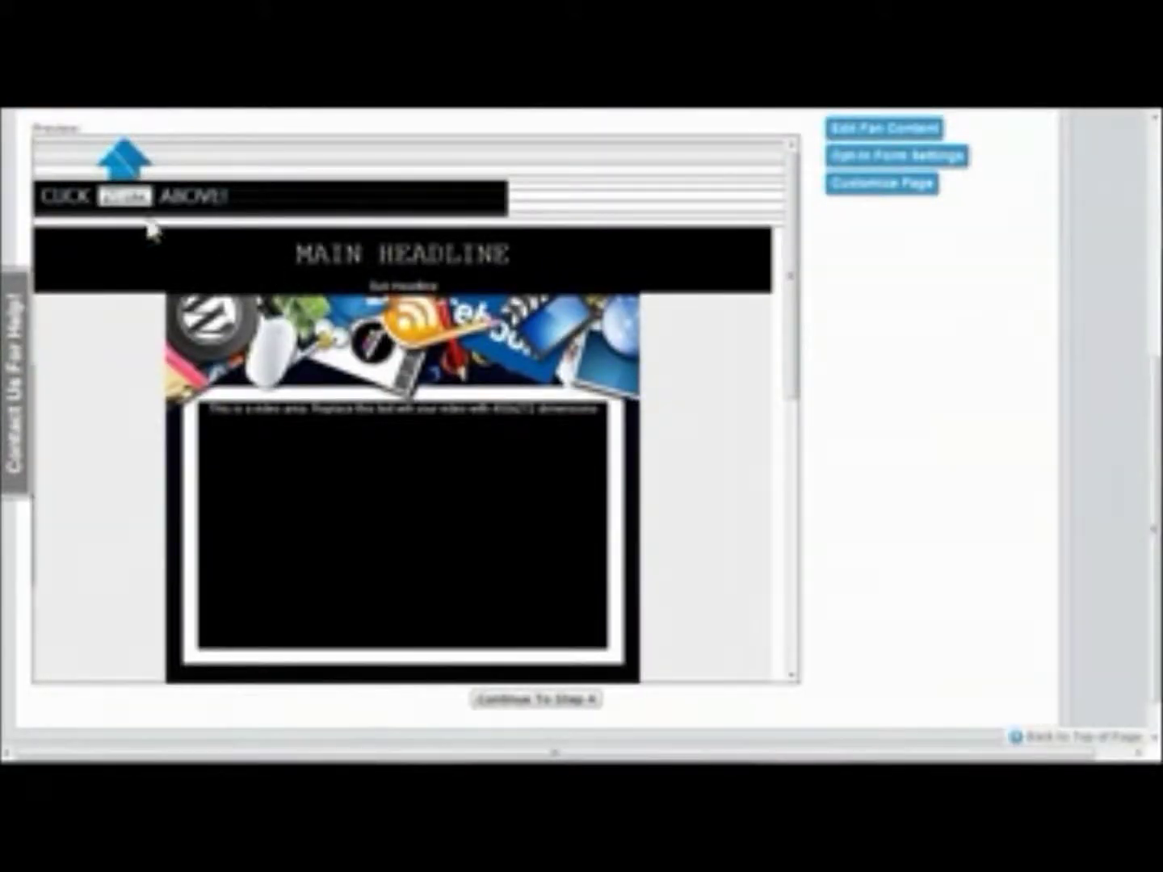
{"action": "left_click", "coordinate": [884, 128]}
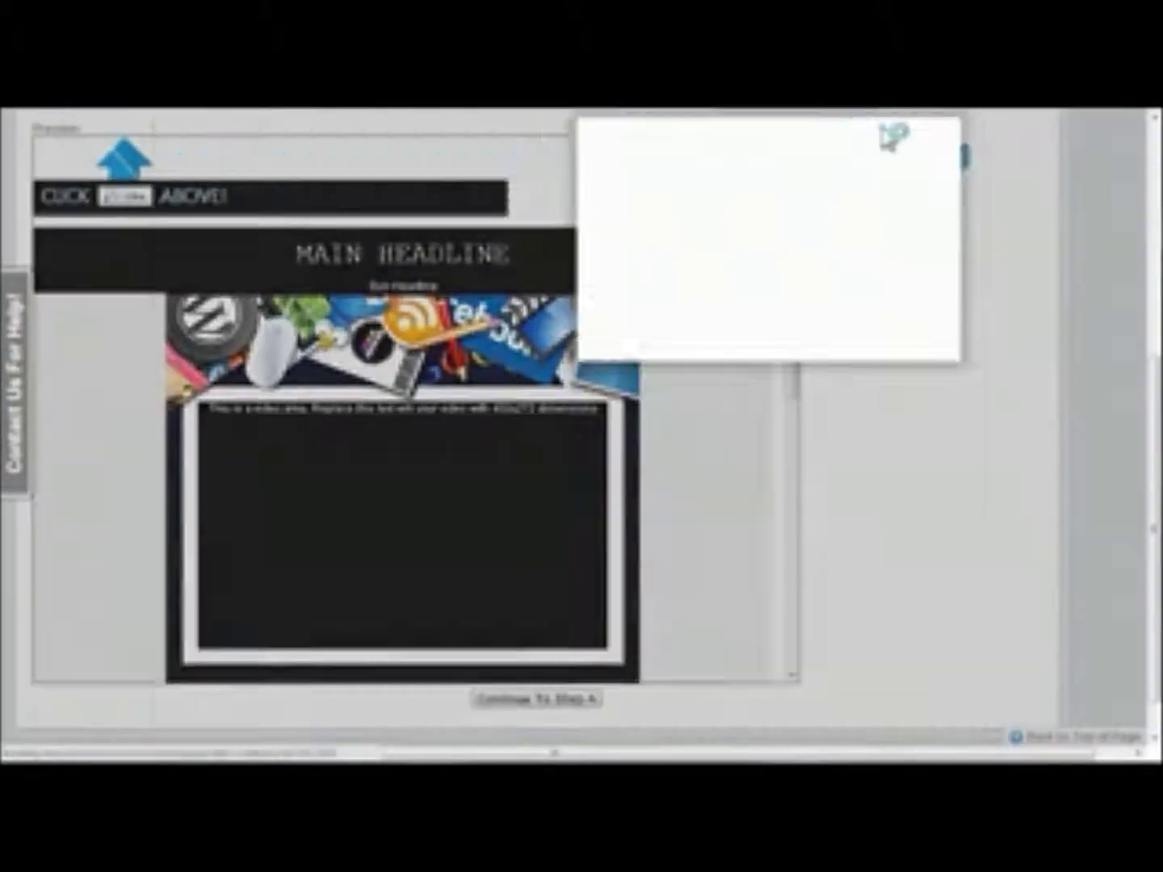
Replace the fan content's "MAIN HEADLINE" text with "WELCOME !!!!!".
{"action": "triple_click", "coordinate": [411, 438]}
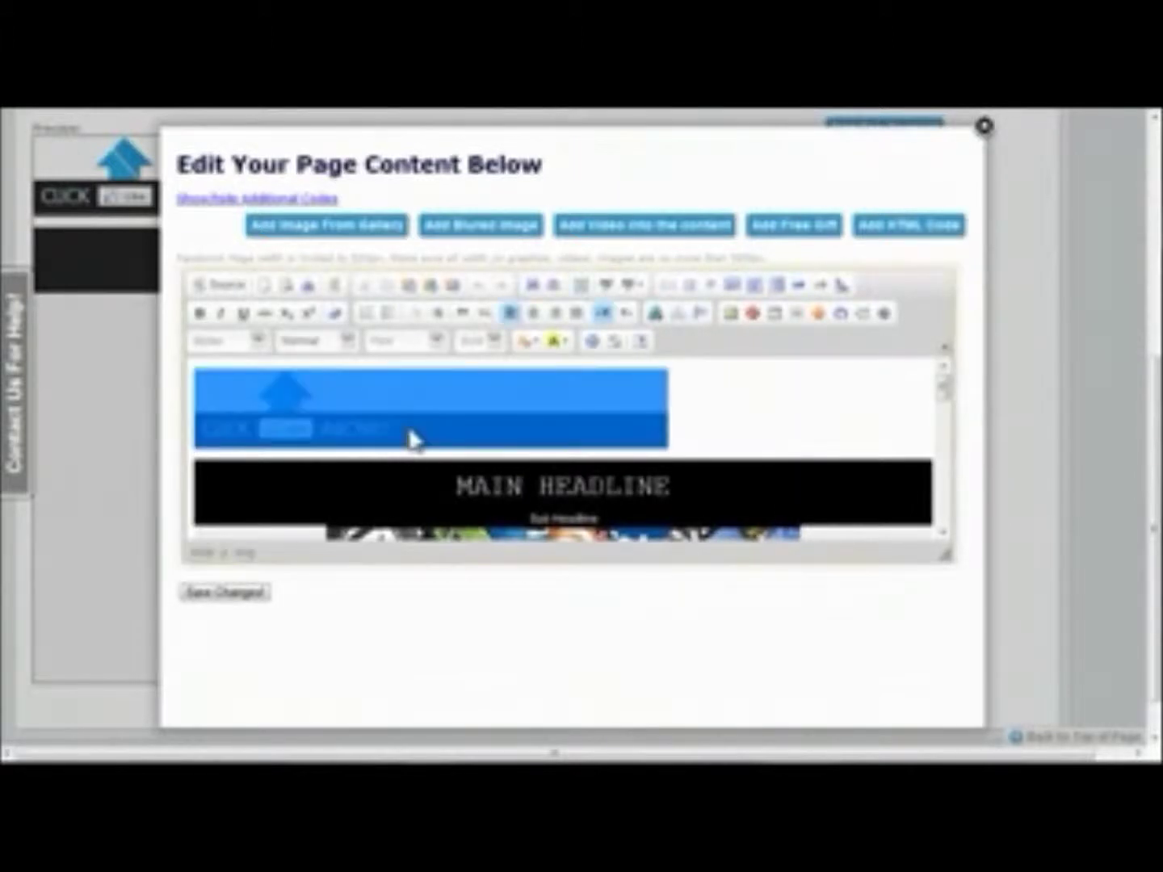
{"action": "scroll", "coordinate": [951, 401], "scroll_direction": "down", "scroll_amount": 1}
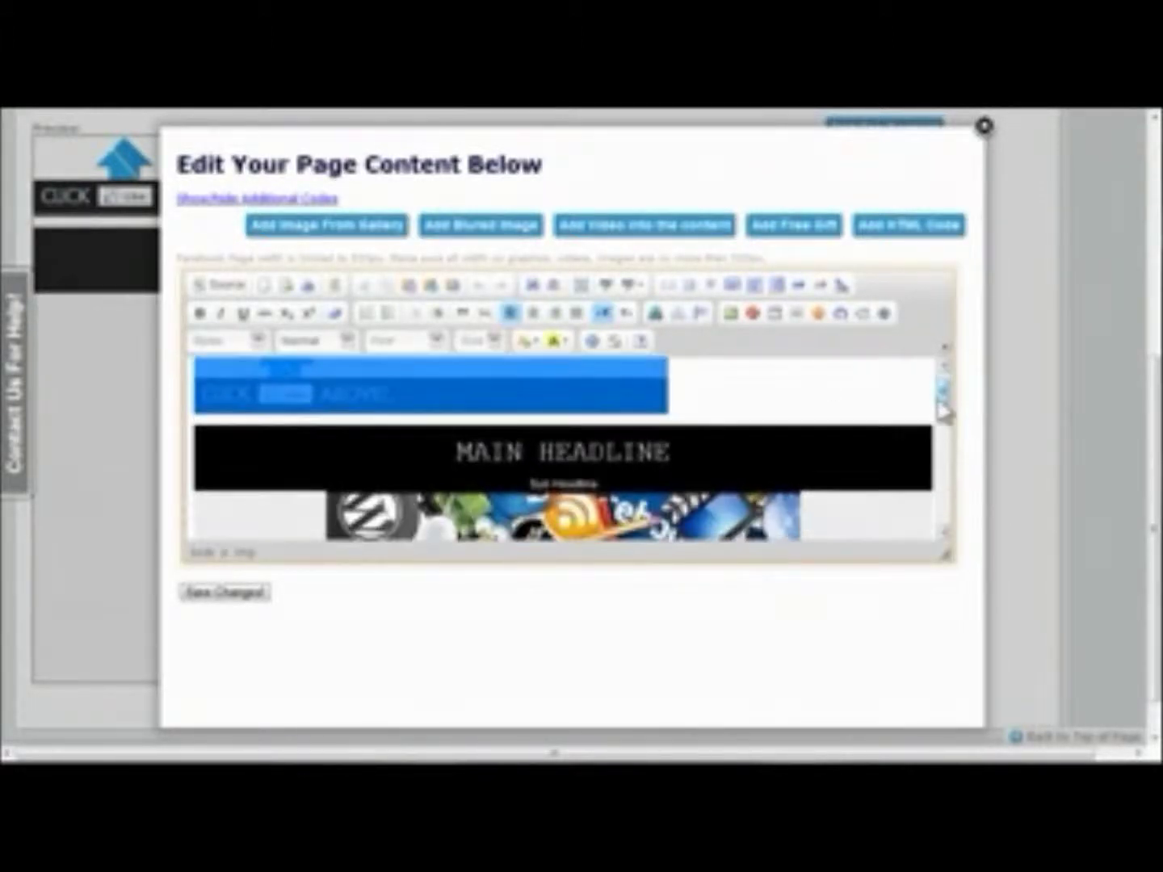
{"action": "key", "text": "BackSpace"}
{"action": "key", "text": "BackSpace"}
{"action": "key", "text": "BackSpace"}
{"action": "key", "text": "BackSpace"}
{"action": "key", "text": "BackSpace"}
{"action": "key", "text": "BackSpace"}
{"action": "key", "text": "BackSpace"}
{"action": "key", "text": "BackSpace"}
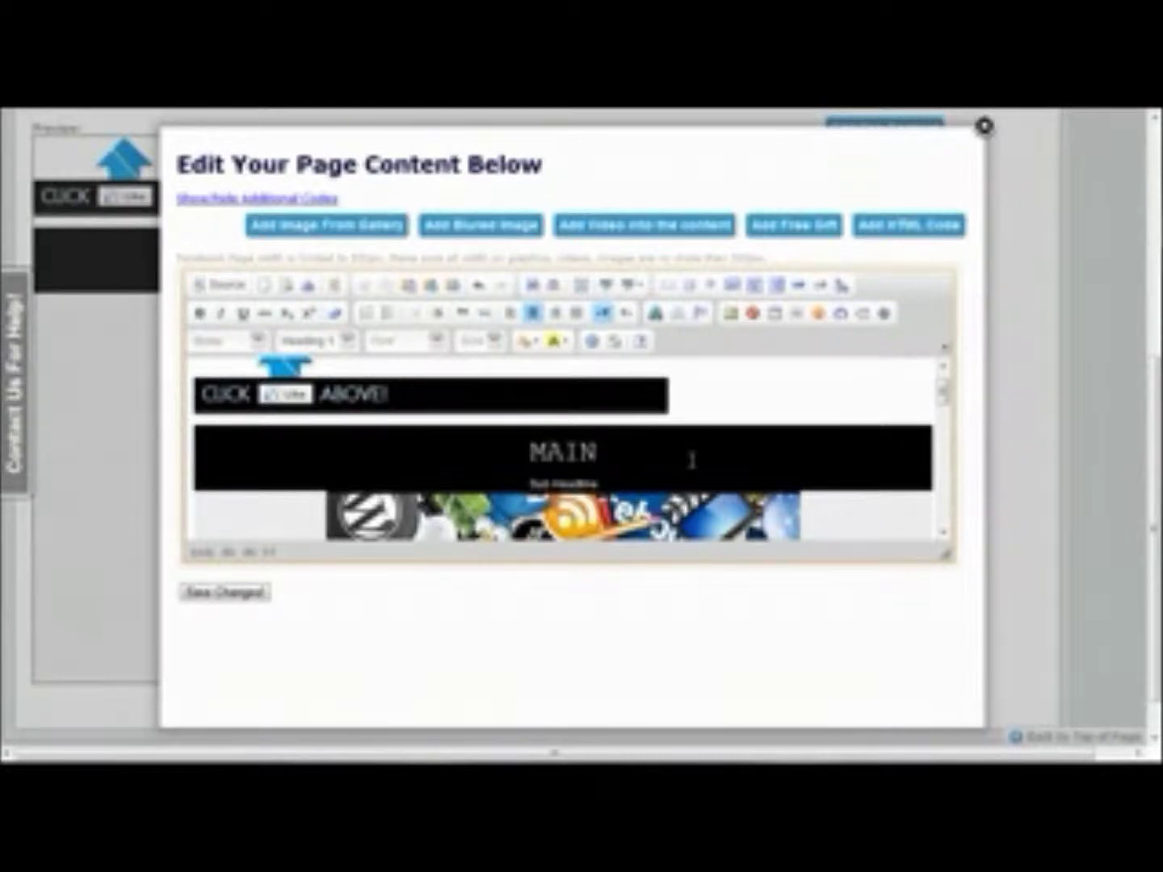
{"action": "key", "text": "BackSpace"}
{"action": "key", "text": "BackSpace"}
{"action": "key", "text": "BackSpace"}
{"action": "type", "text": "WELCOM"}
{"action": "key", "text": "BackSpace"}
{"action": "key", "text": "BackSpace"}
{"action": "type", "text": "COME !!!!!"}
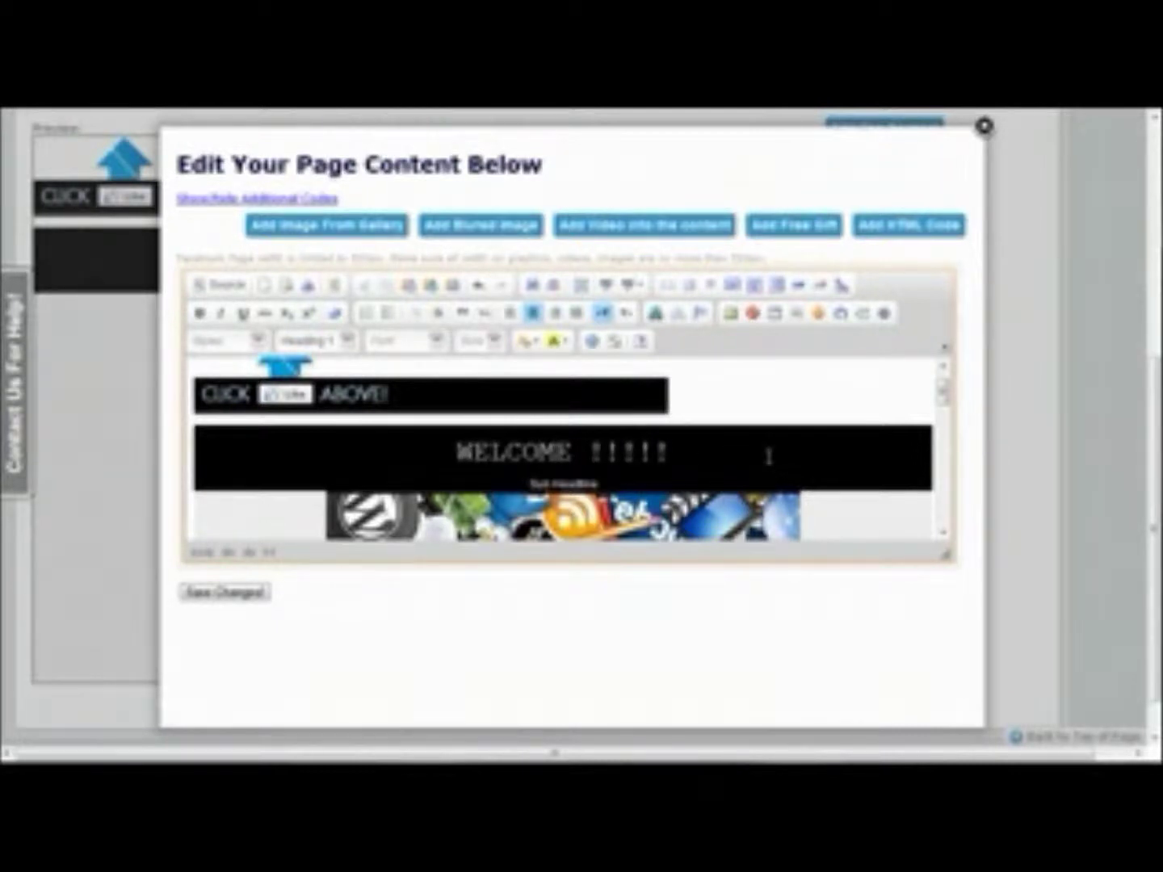
Check the options for adding a video to the fan content's video area and close them.
{"action": "left_click_drag", "start_coordinate": [942, 394], "coordinate": [946, 454]}
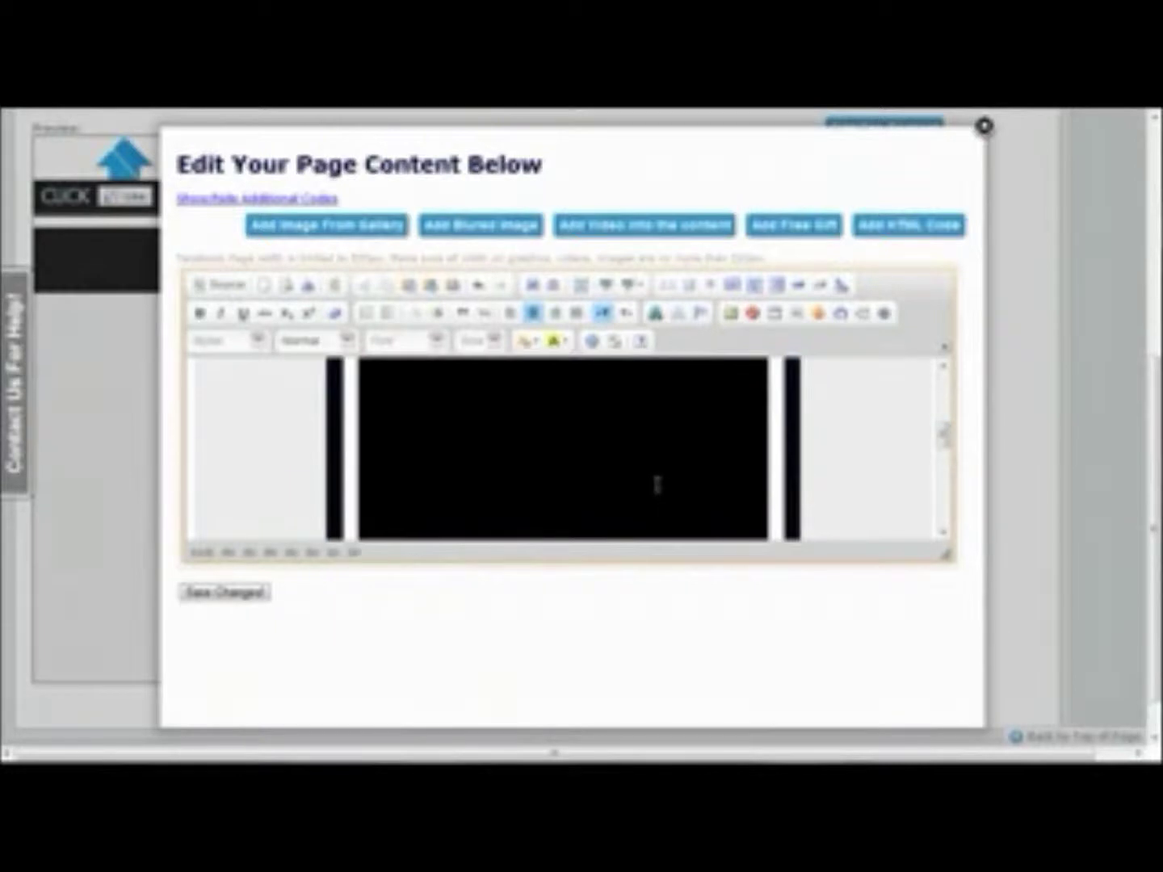
{"action": "left_click", "coordinate": [650, 241]}
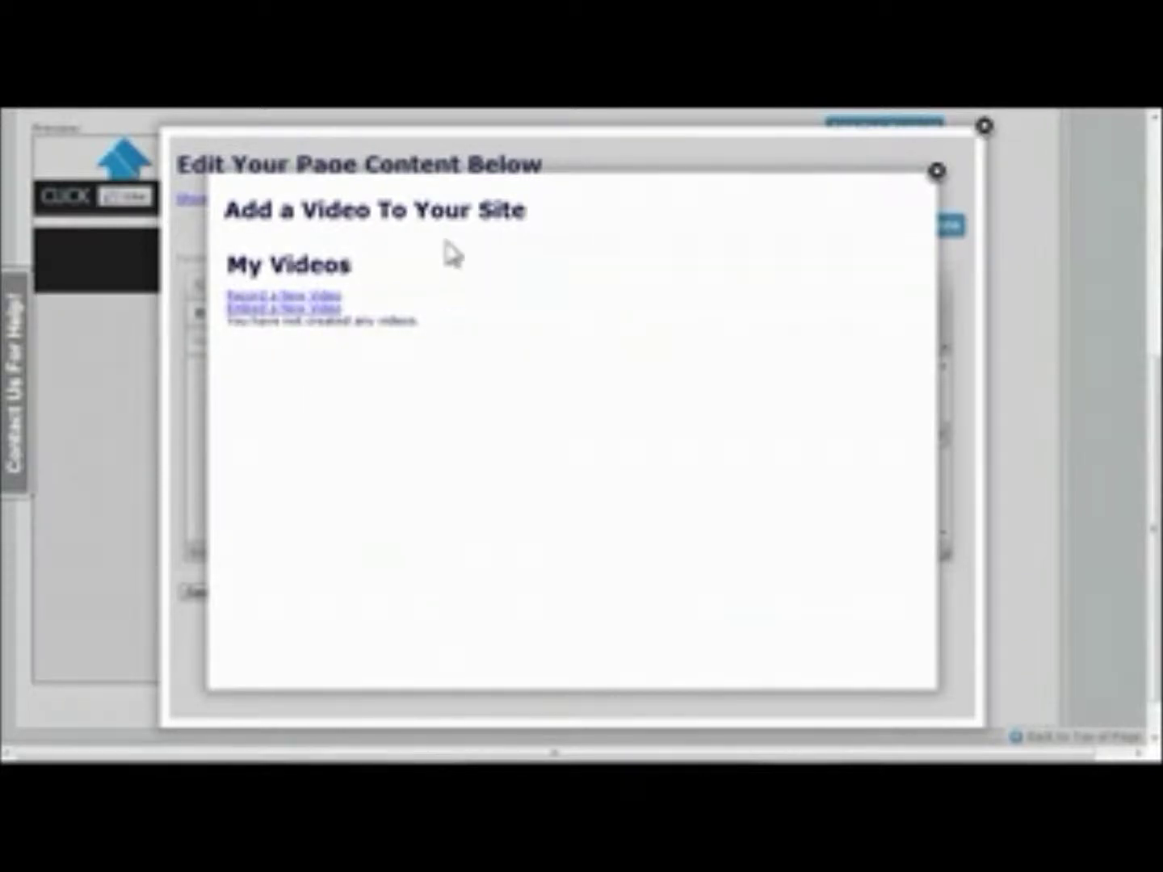
{"action": "left_click", "coordinate": [937, 173]}
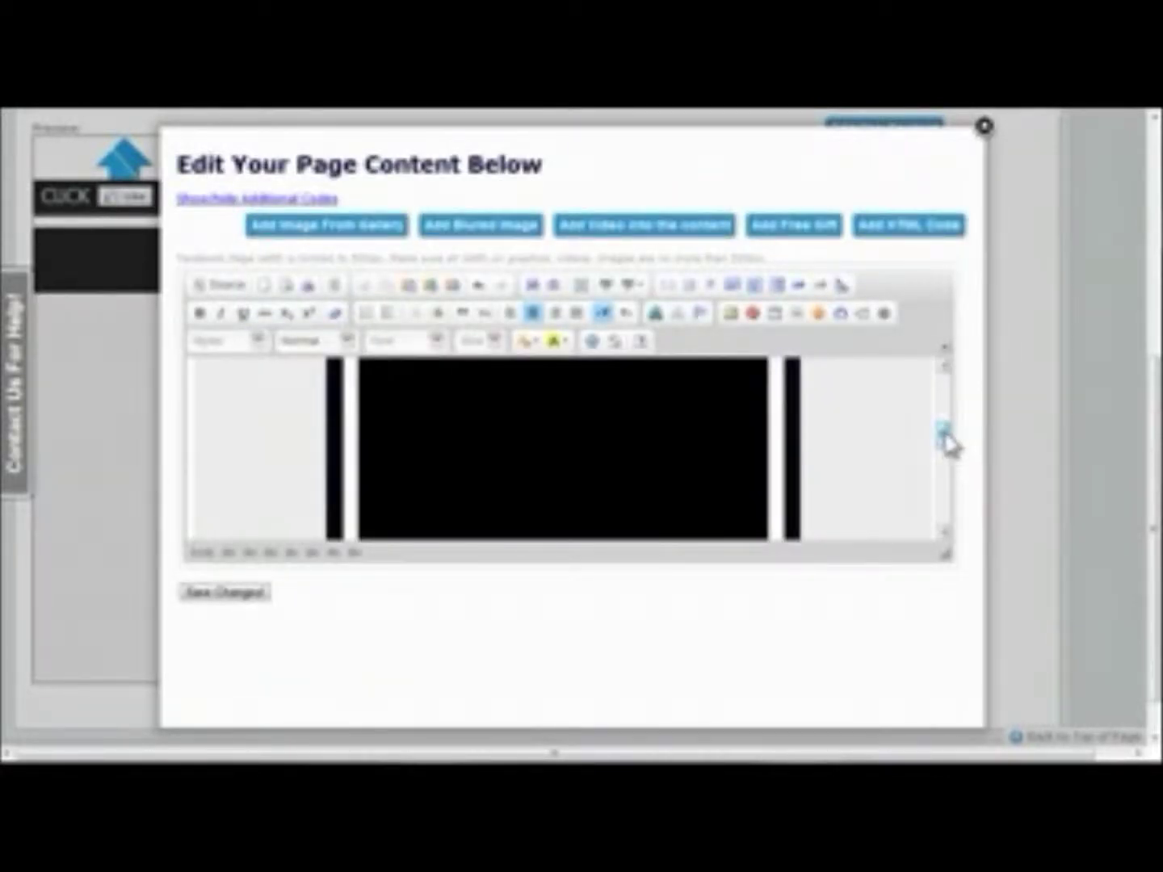
Browse the free gifts, preview the non-fan and fan versions of "Earn Your First 100 Online", and close the gift list.
{"action": "left_click_drag", "start_coordinate": [948, 442], "coordinate": [947, 408]}
{"action": "scroll", "coordinate": [518, 443], "scroll_direction": "down", "scroll_amount": 10}
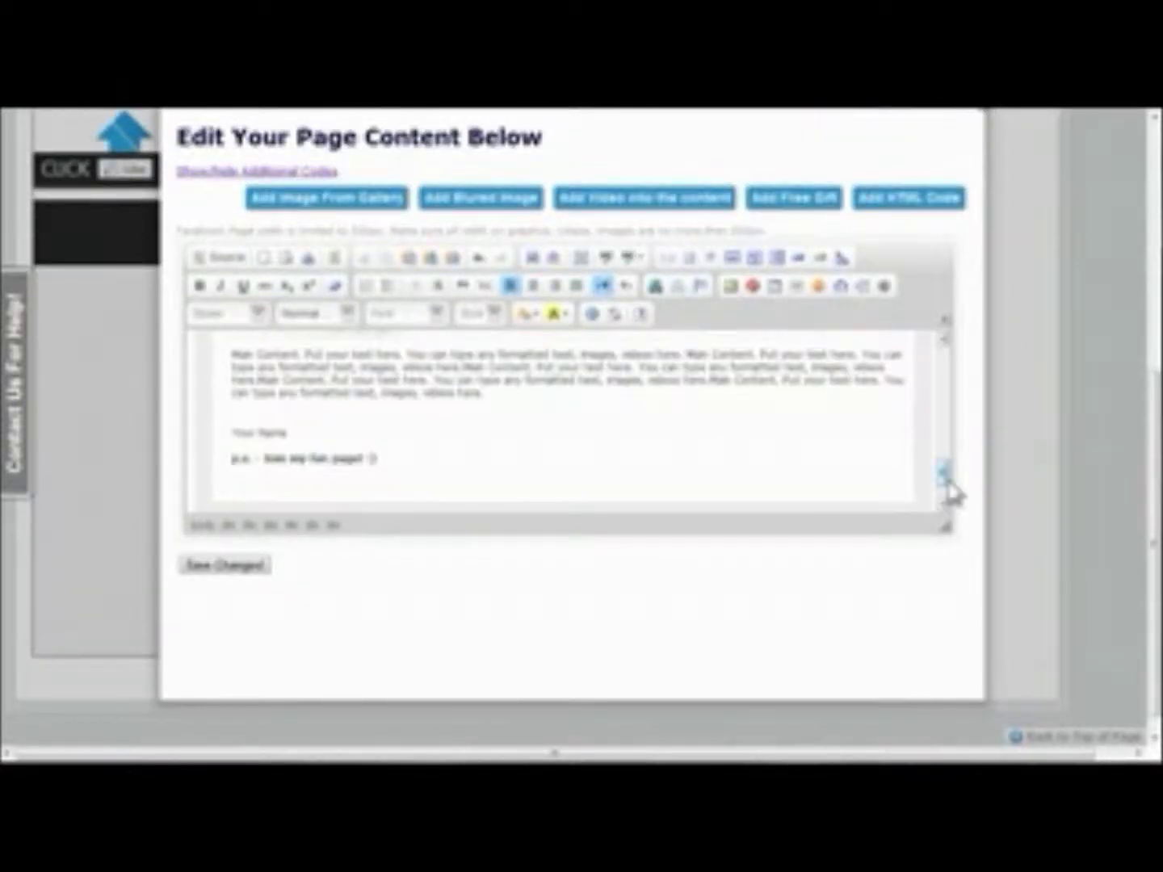
{"action": "left_click_drag", "start_coordinate": [948, 490], "coordinate": [945, 498]}
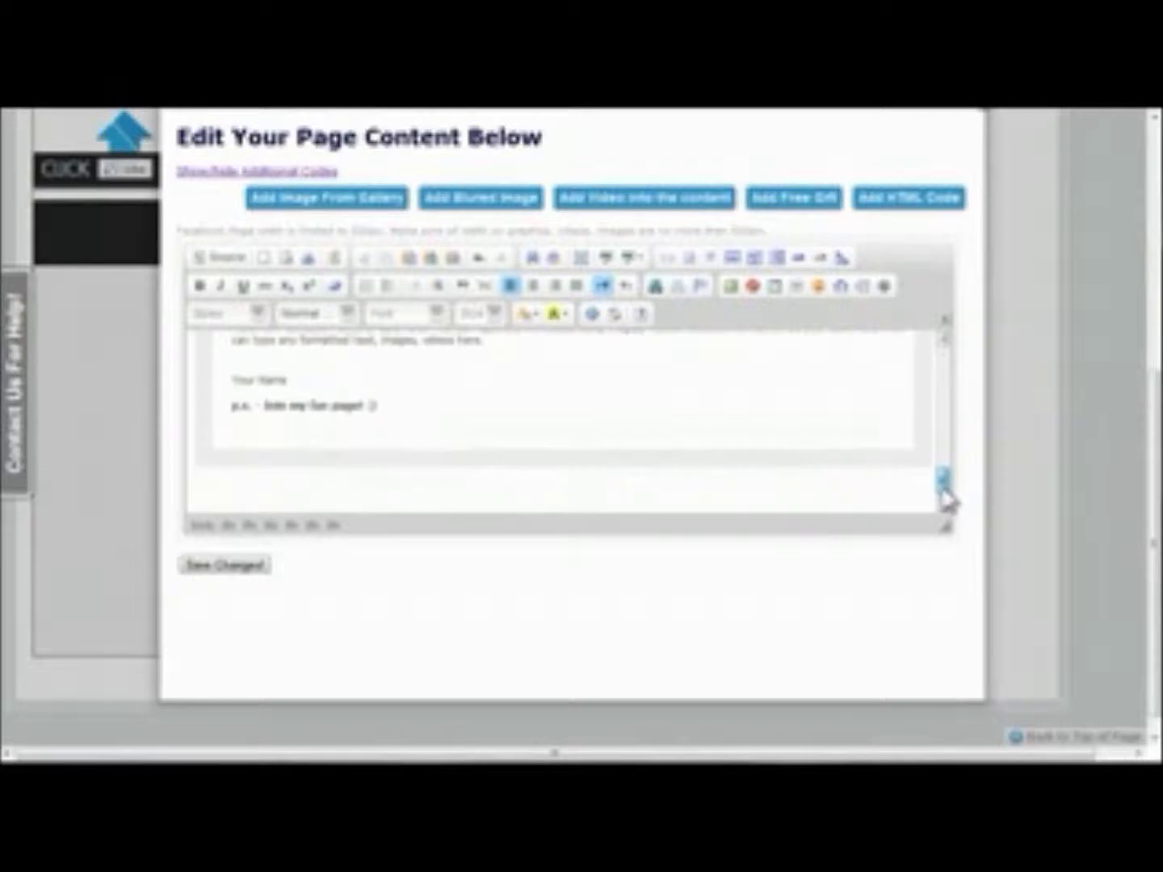
{"action": "left_click", "coordinate": [797, 204]}
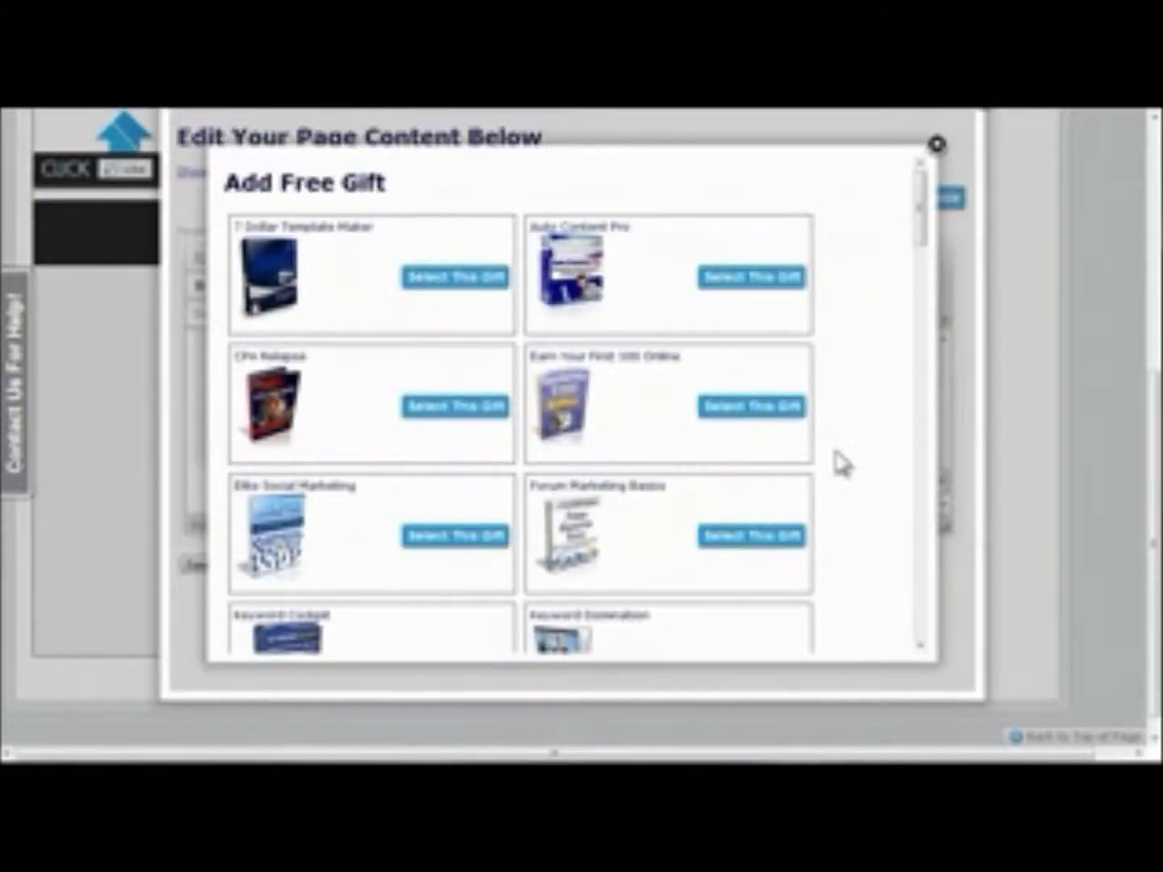
{"action": "left_click_drag", "start_coordinate": [920, 216], "coordinate": [992, 198]}
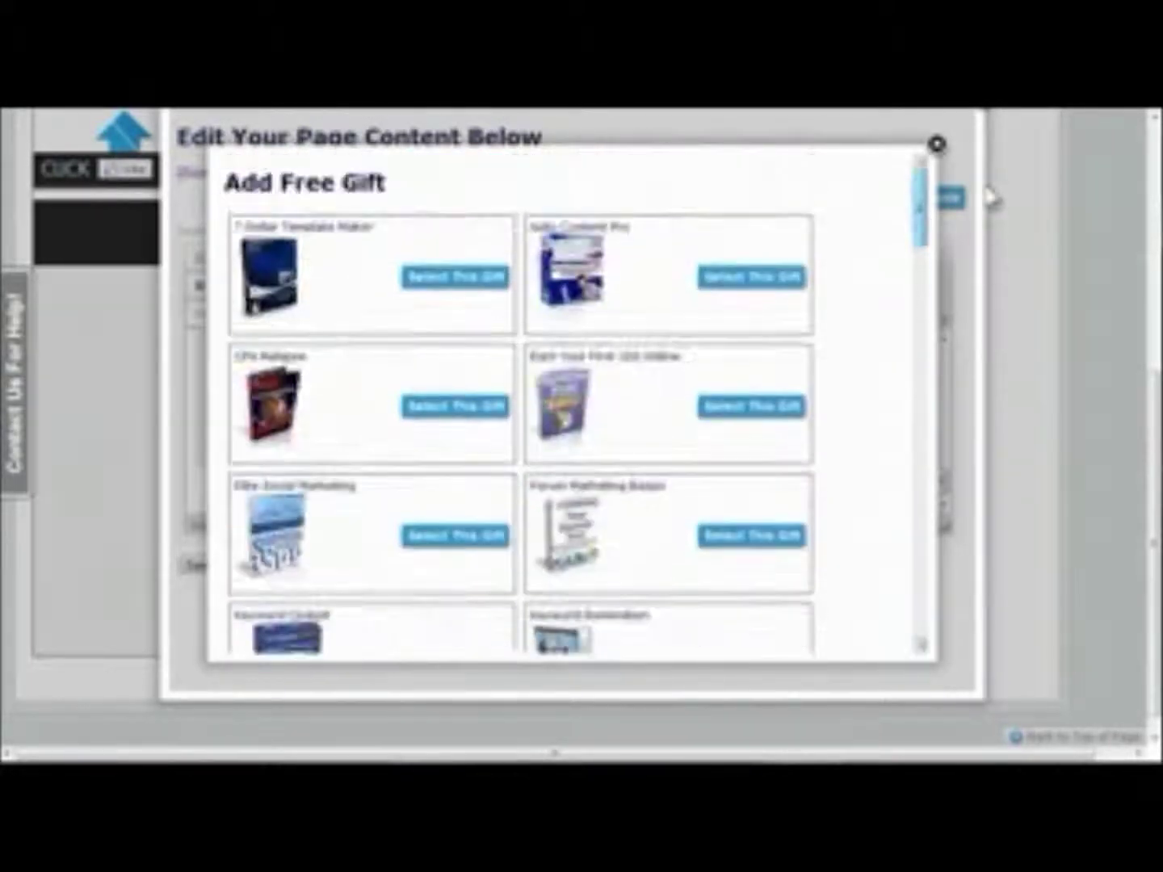
{"action": "left_click", "coordinate": [757, 410]}
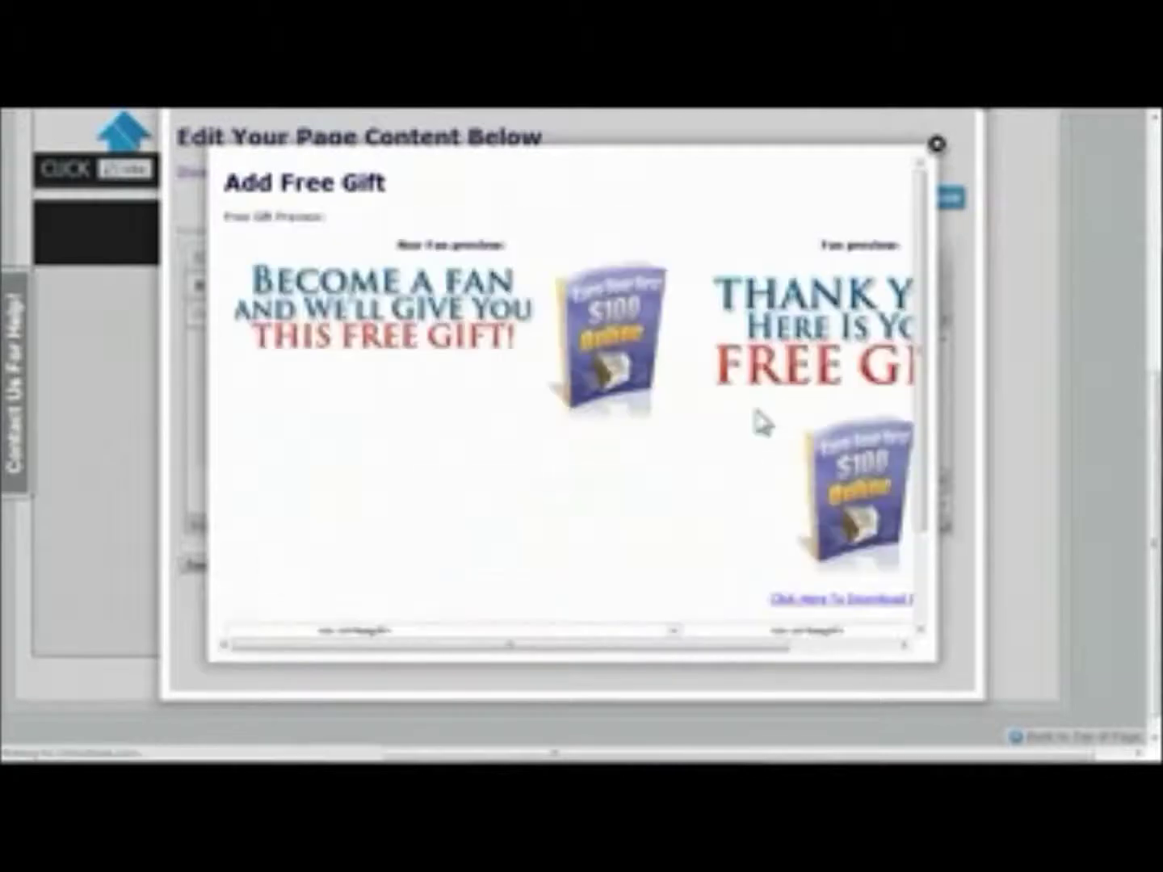
{"action": "mouse_move", "coordinate": [920, 339]}
{"action": "left_mouse_down"}
{"action": "mouse_move", "coordinate": [913, 506]}
{"action": "mouse_move", "coordinate": [921, 329]}
{"action": "mouse_move", "coordinate": [932, 315]}
{"action": "left_mouse_up"}
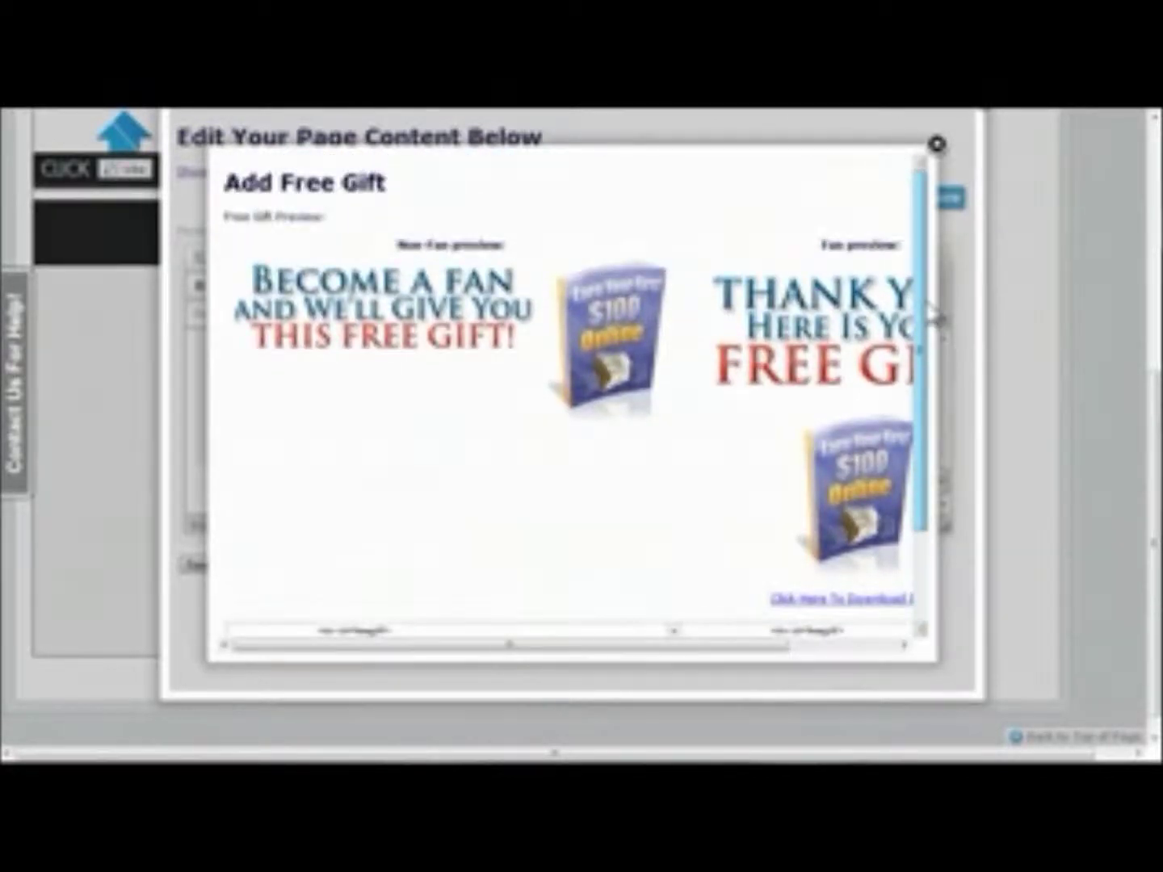
{"action": "scroll", "coordinate": [928, 323], "scroll_direction": "down", "scroll_amount": 1}
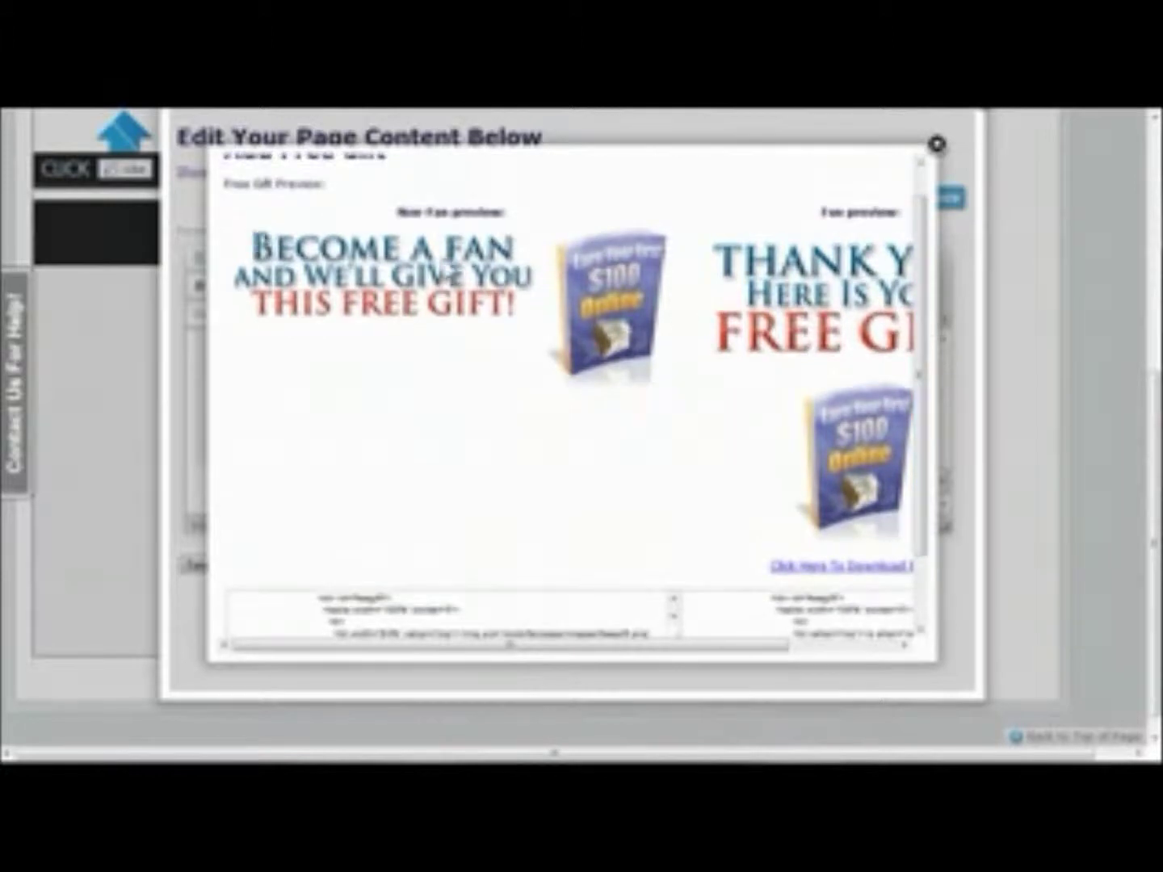
{"action": "left_click_drag", "start_coordinate": [500, 648], "coordinate": [771, 650]}
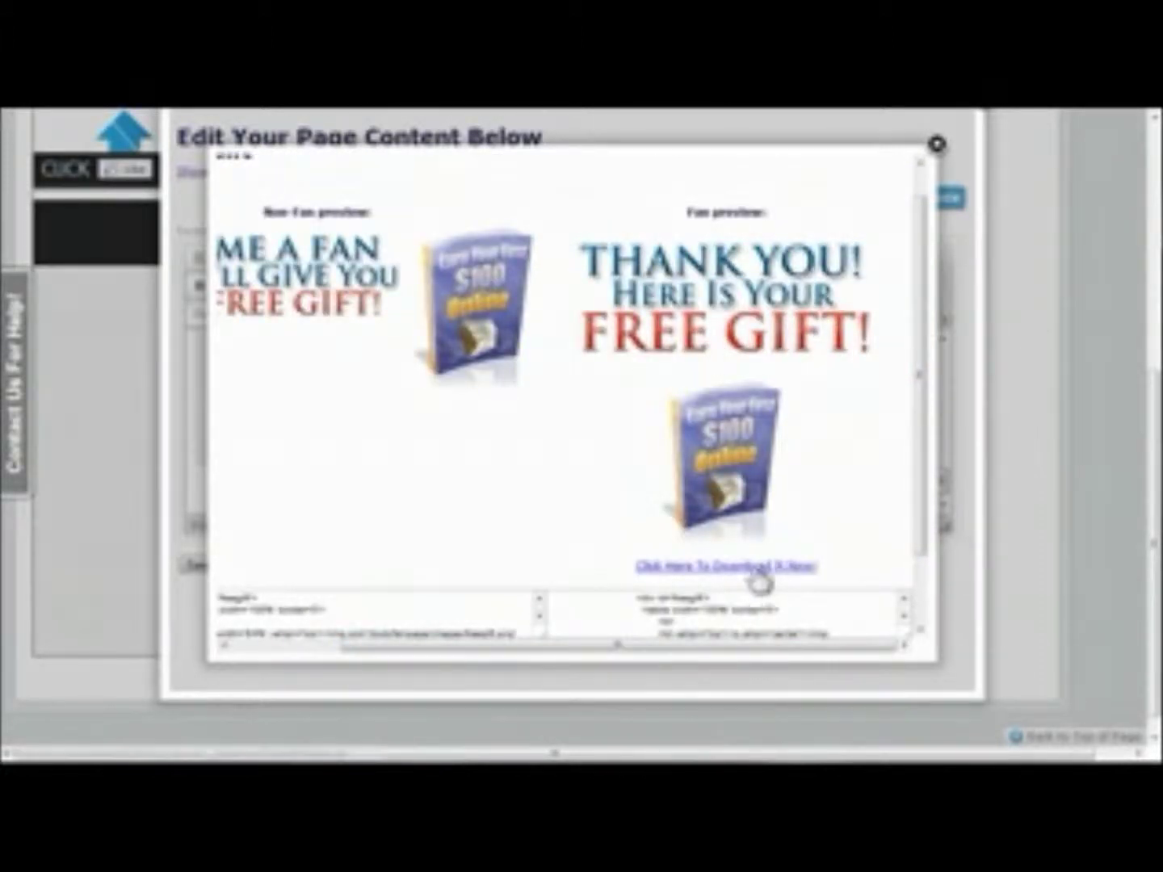
{"action": "left_click", "coordinate": [937, 144]}
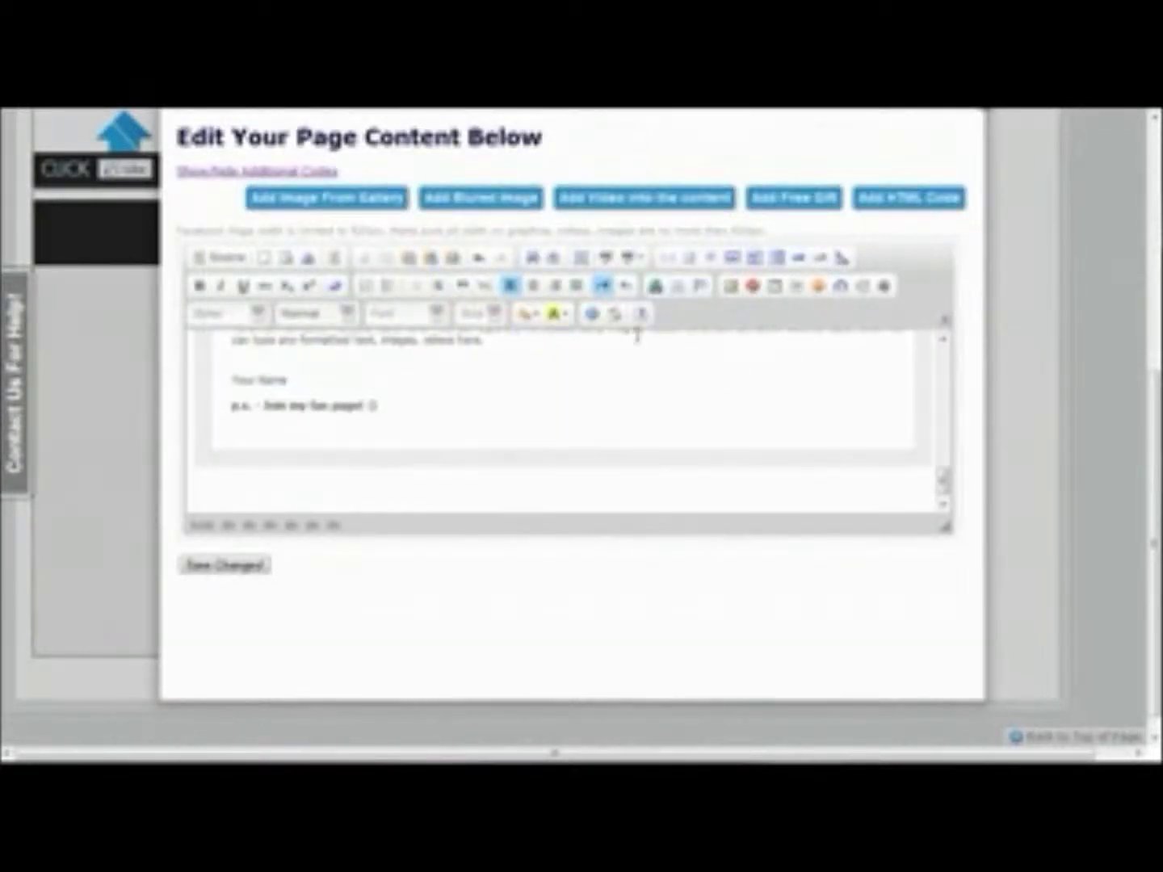
Look at the link settings and their file upload option, and cancel without adding a link.
{"action": "left_click", "coordinate": [654, 288]}
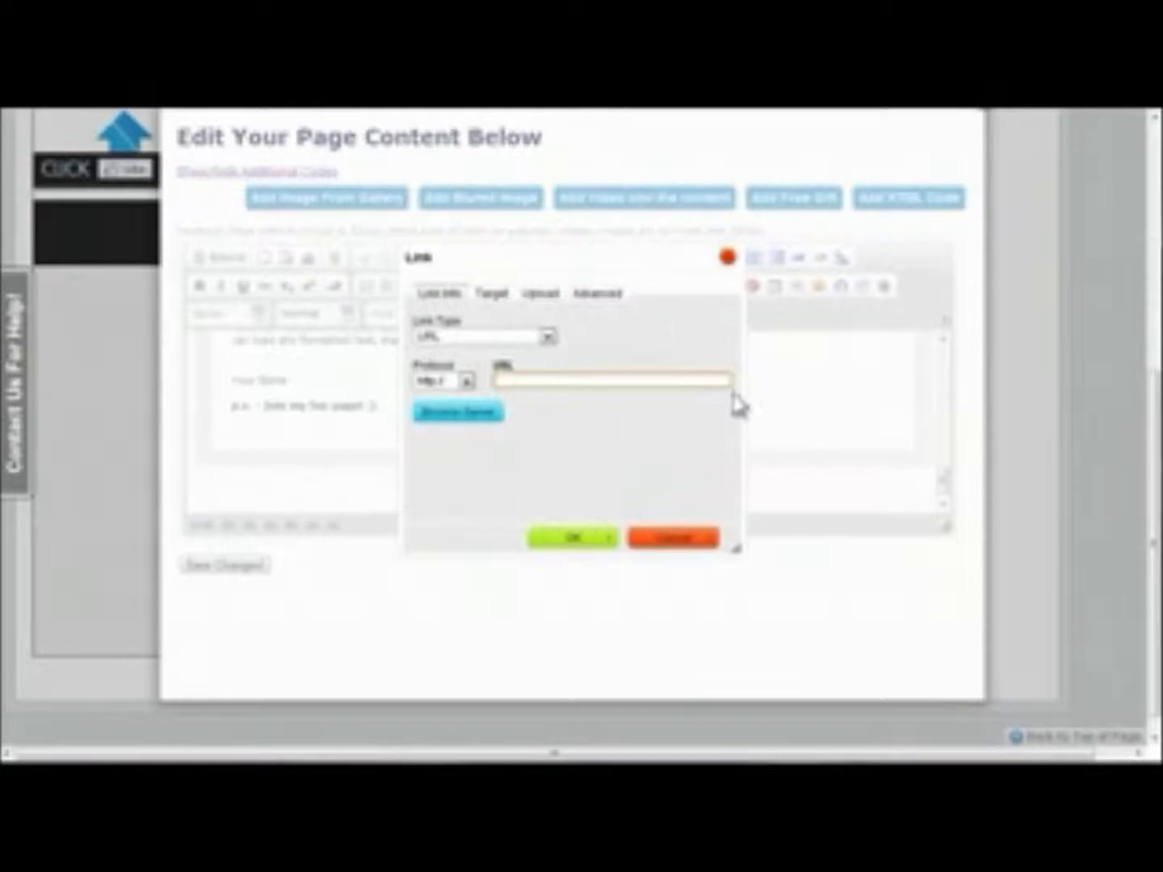
{"action": "left_click", "coordinate": [543, 294]}
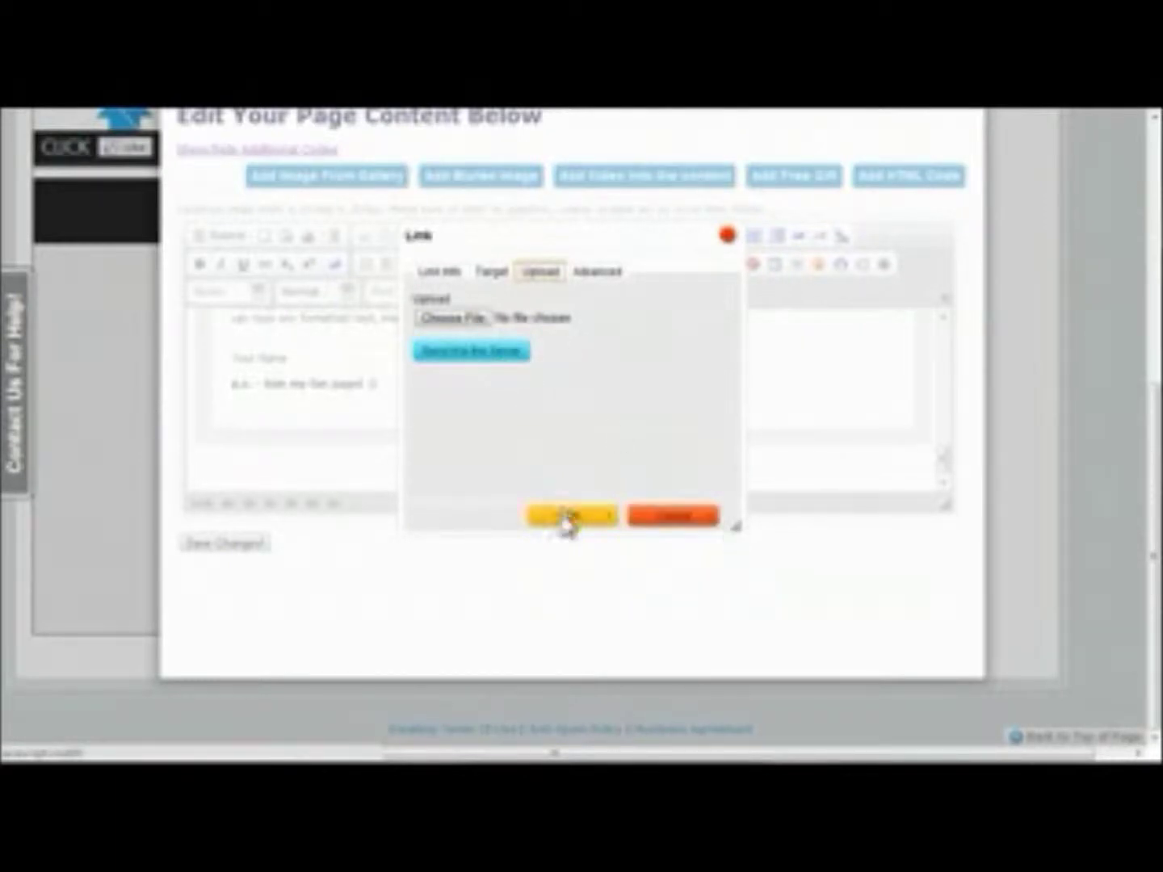
{"action": "left_click", "coordinate": [677, 516]}
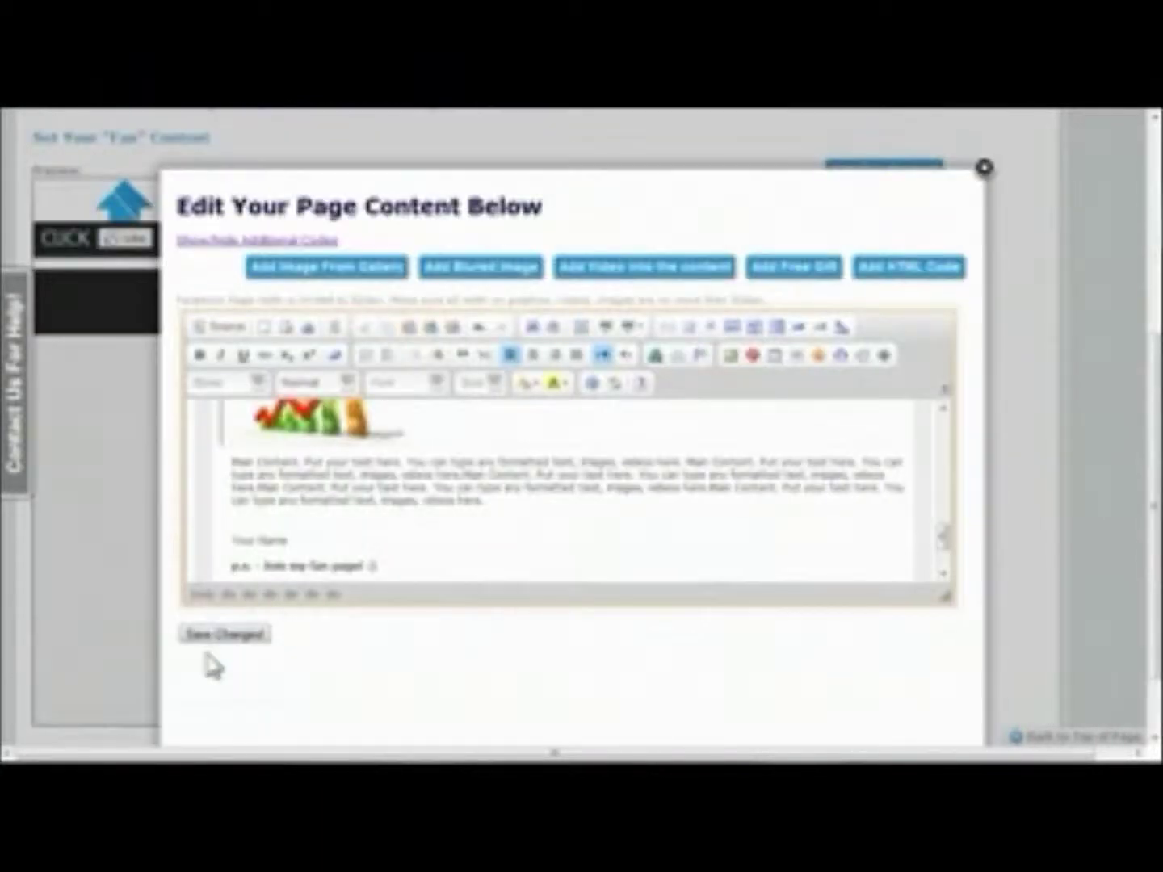
Save the edited fan content and continue to the Add to FaceBook stage.
{"action": "left_click", "coordinate": [225, 543]}
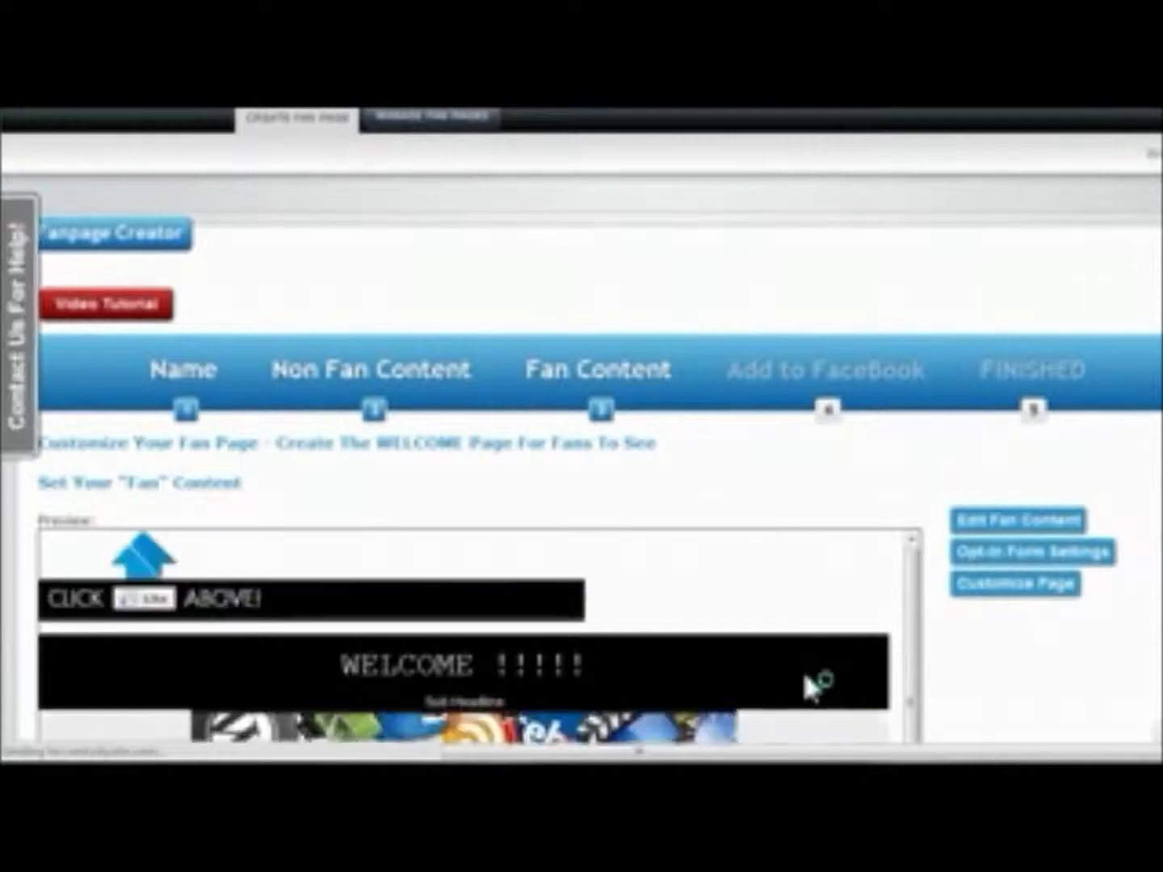
{"action": "scroll", "coordinate": [856, 251], "scroll_direction": "down", "scroll_amount": 5}
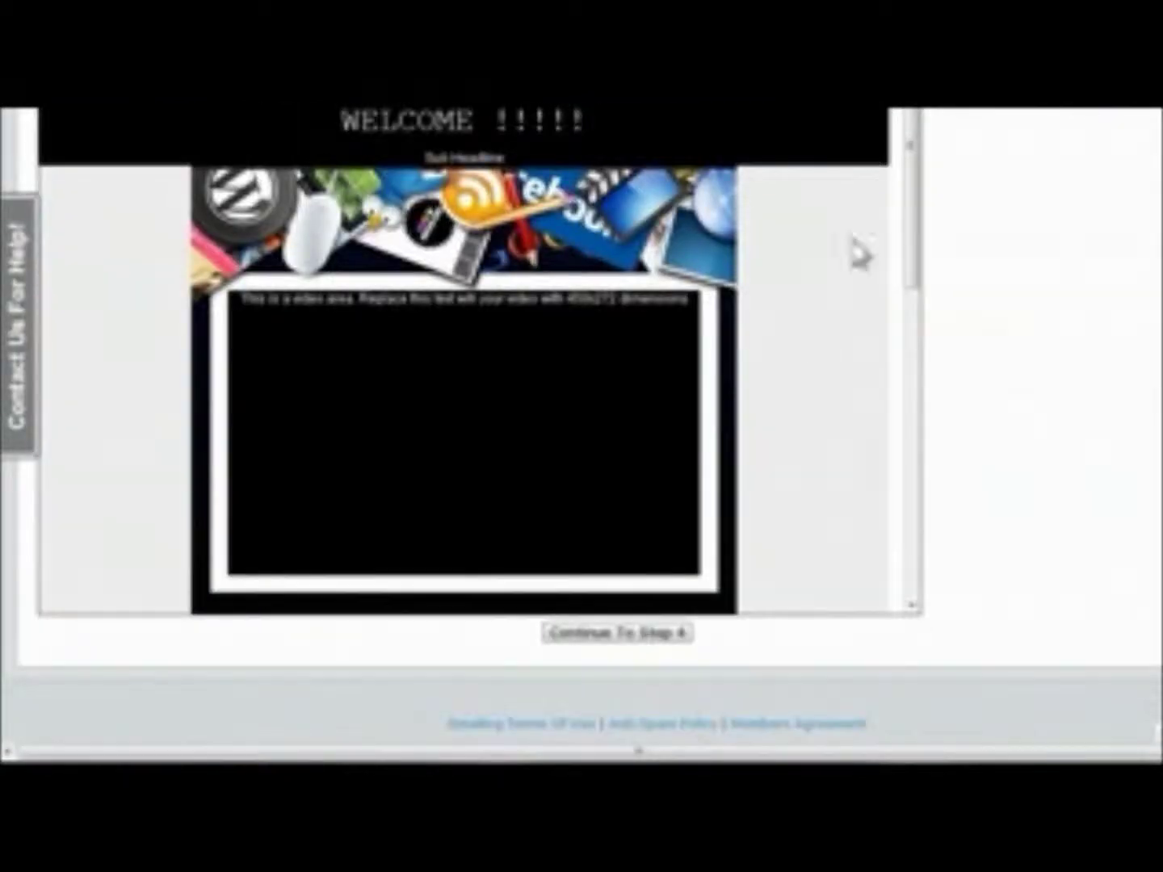
{"action": "left_click", "coordinate": [672, 638]}
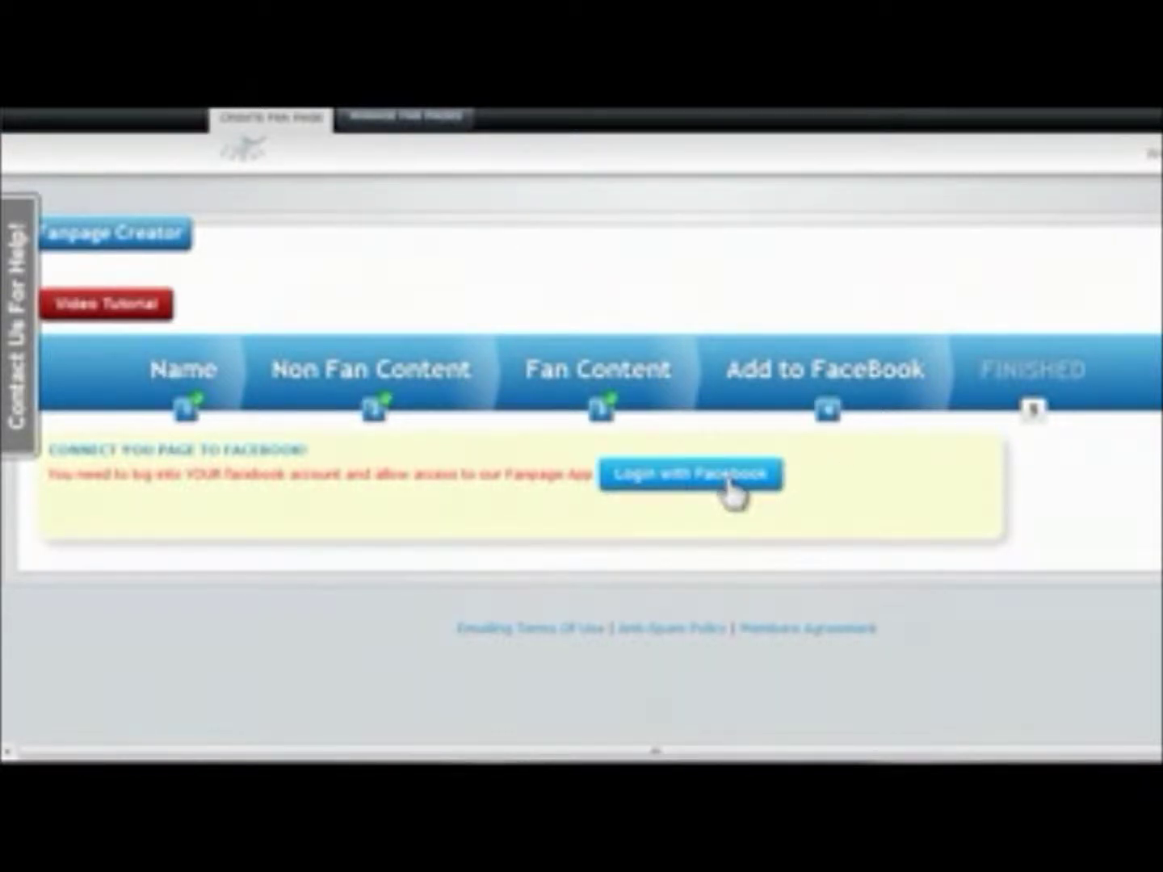
Log in with Facebook, look over the options for creating a new page, and add the fan page tab to the existing "Marketers" page.
{"action": "left_click", "coordinate": [696, 477]}
{"action": "left_click", "coordinate": [254, 305]}
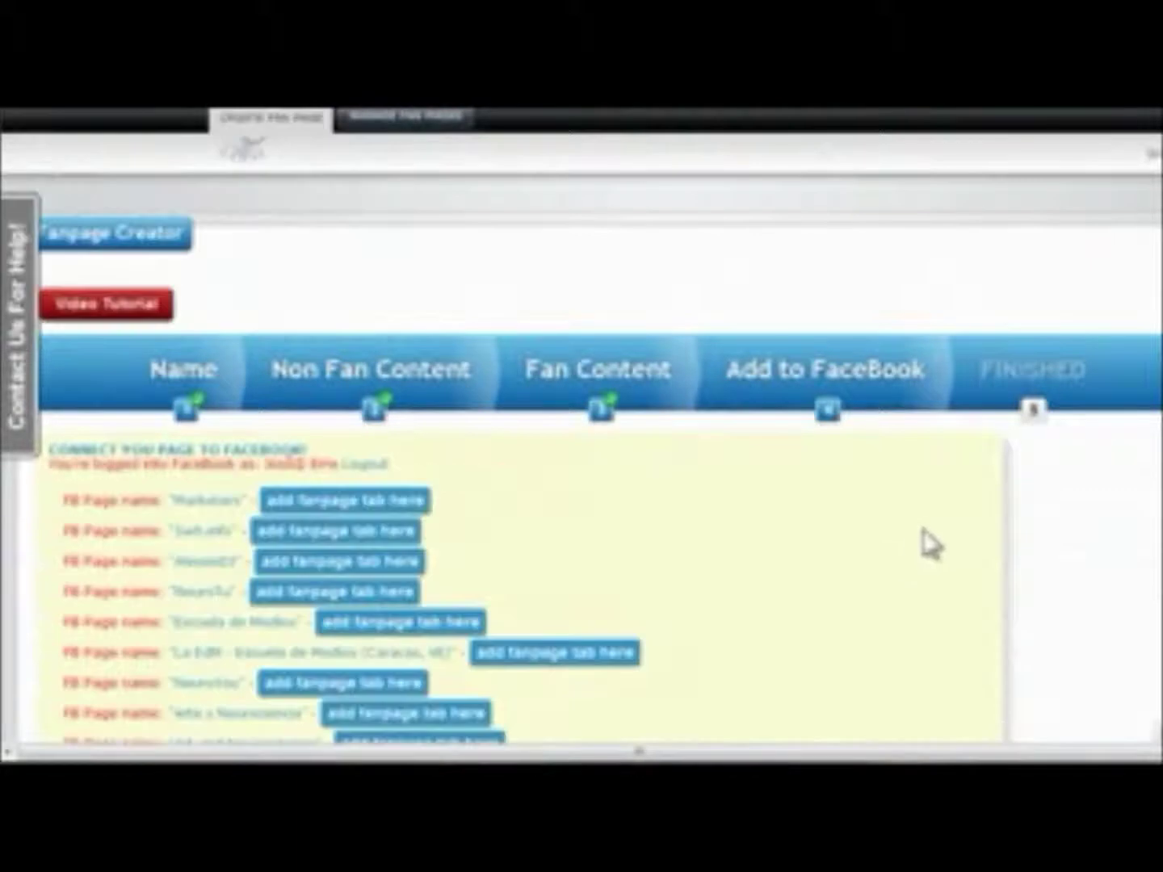
{"action": "scroll", "coordinate": [581, 427], "scroll_direction": "down", "scroll_amount": 3}
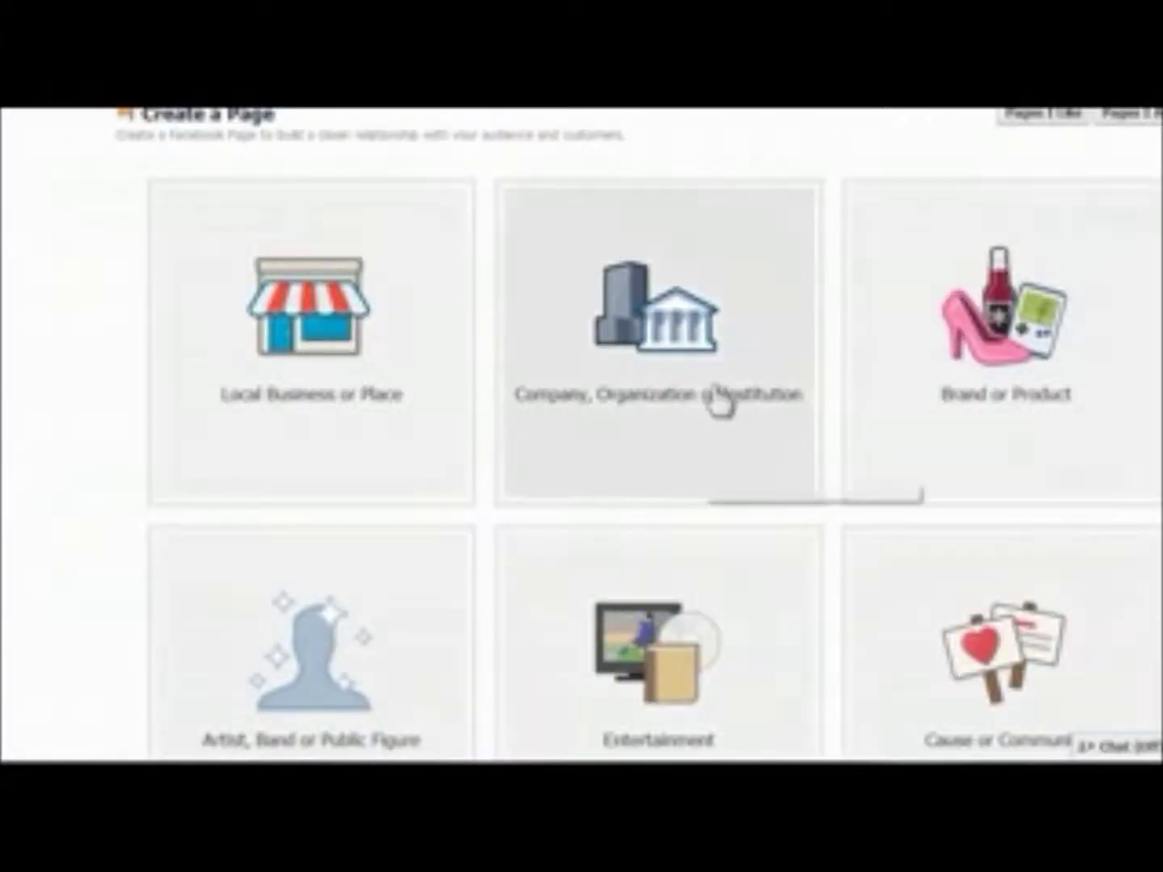
{"action": "scroll", "coordinate": [727, 622], "scroll_direction": "down", "scroll_amount": 3}
{"action": "scroll", "coordinate": [602, 408], "scroll_direction": "up", "scroll_amount": 3}
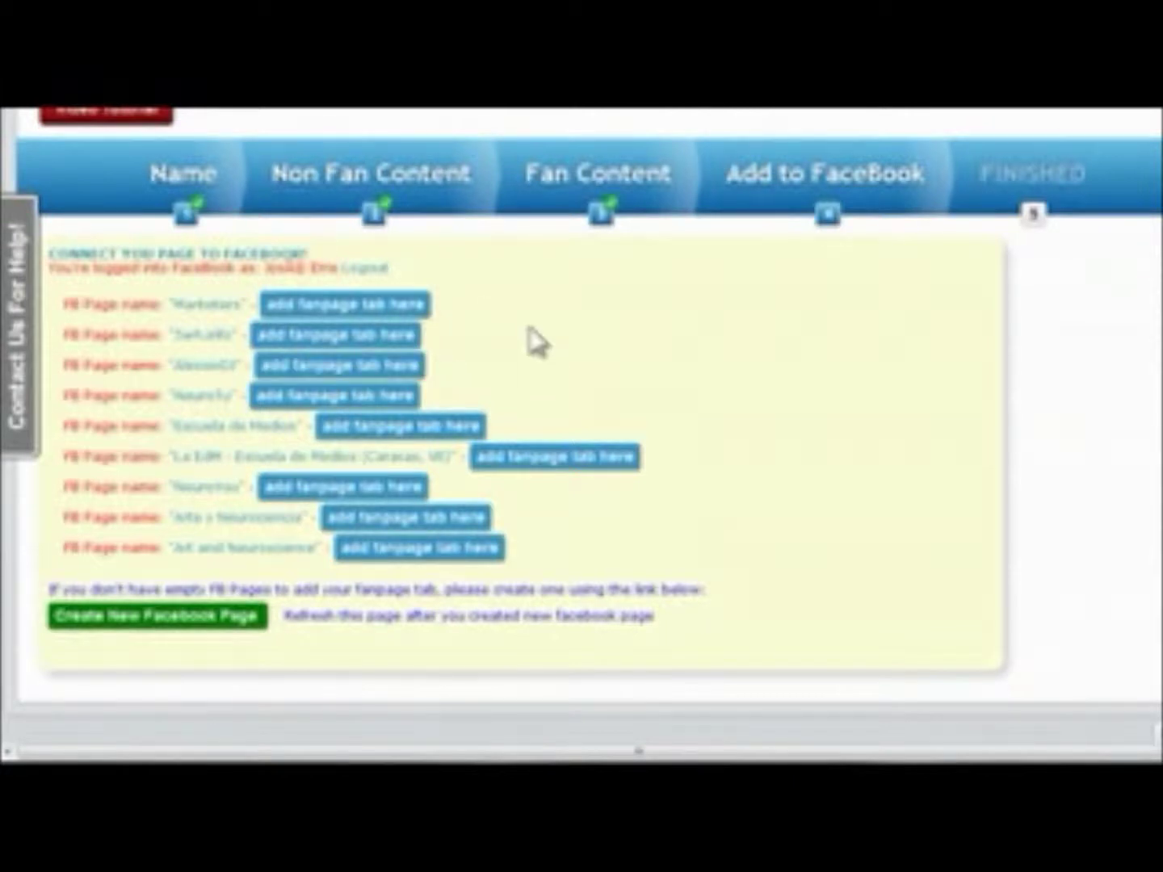
{"action": "left_click", "coordinate": [336, 311]}
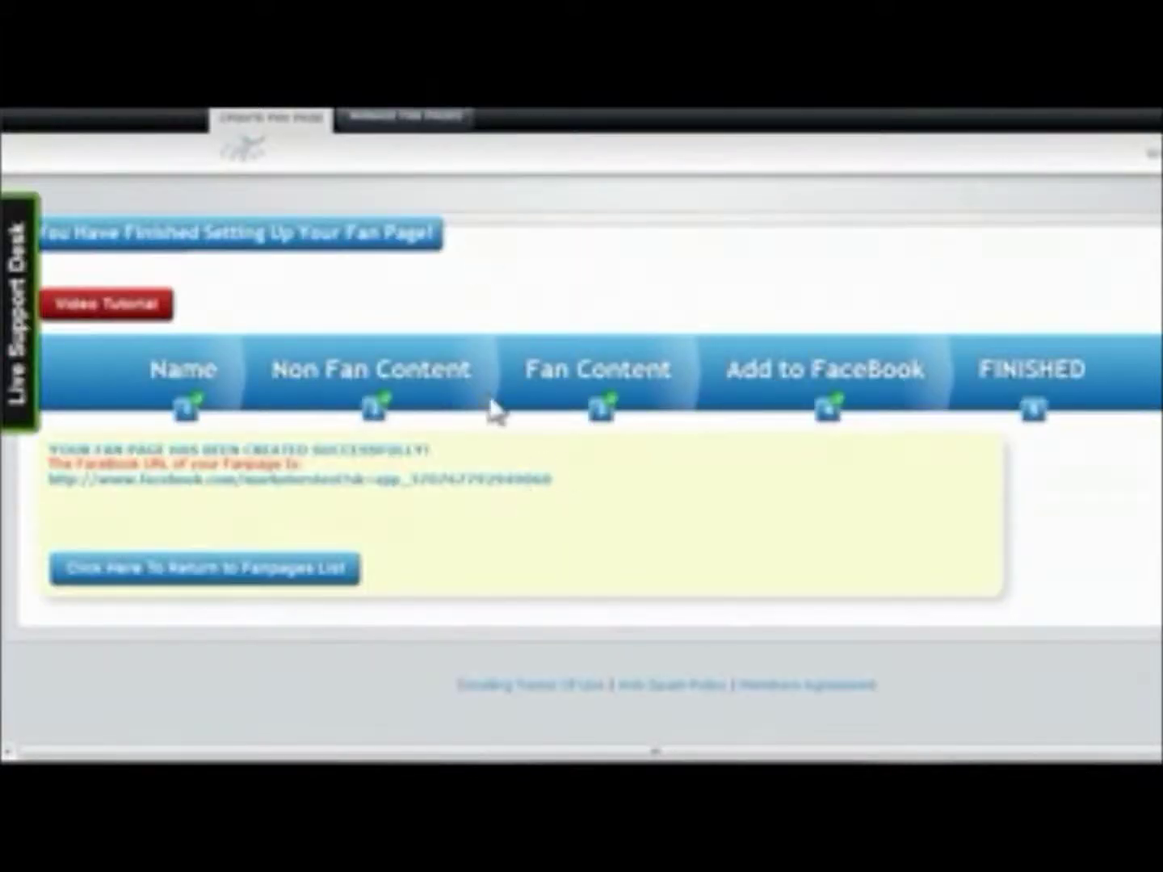
Open the finished fan page on Facebook from its URL and like the "Marketers" page.
{"action": "left_click", "coordinate": [398, 487]}
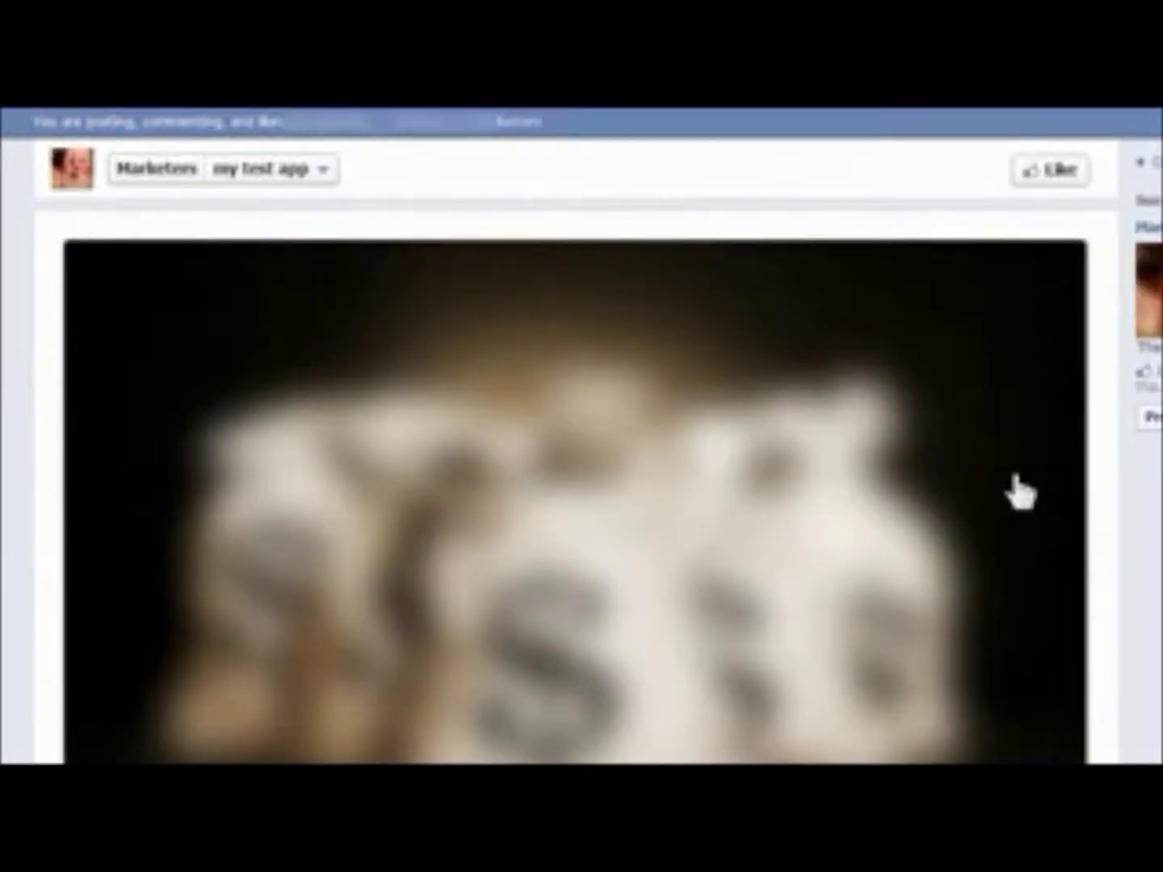
{"action": "left_click", "coordinate": [1048, 171]}
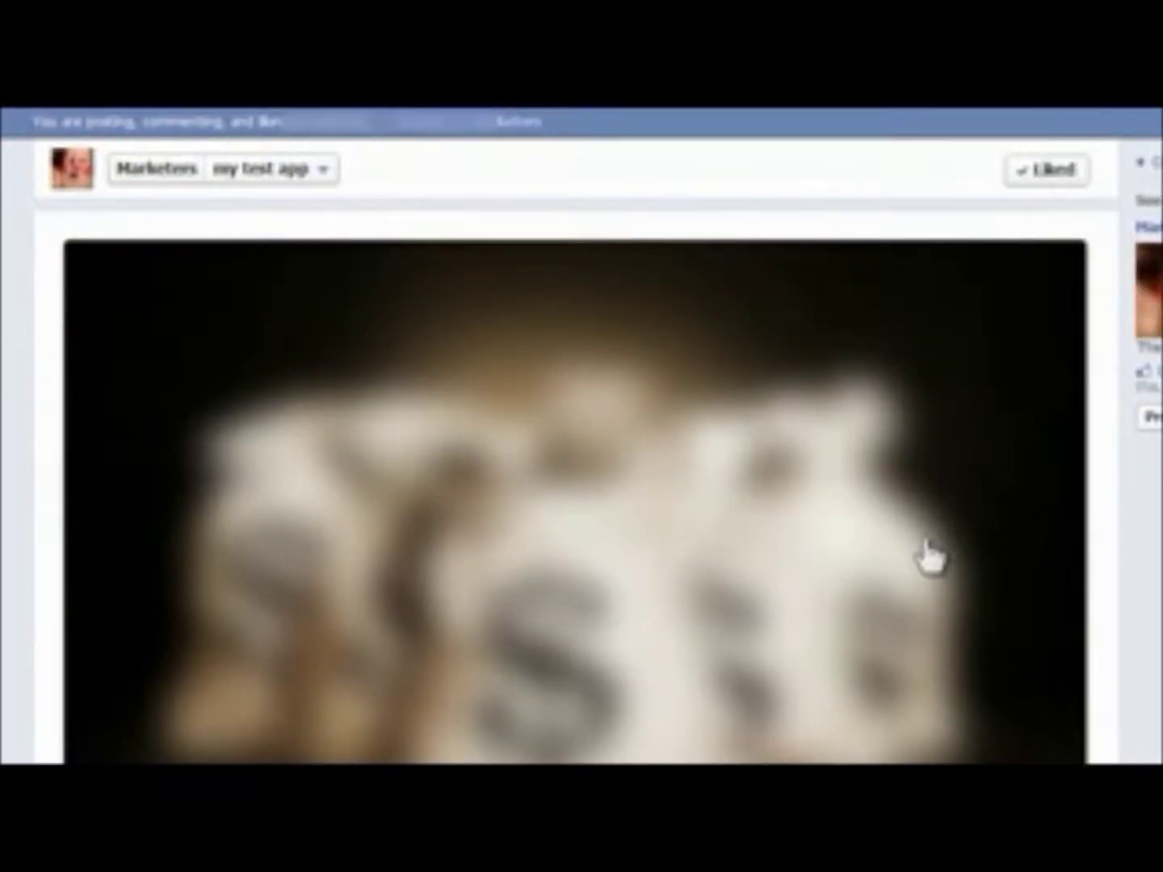